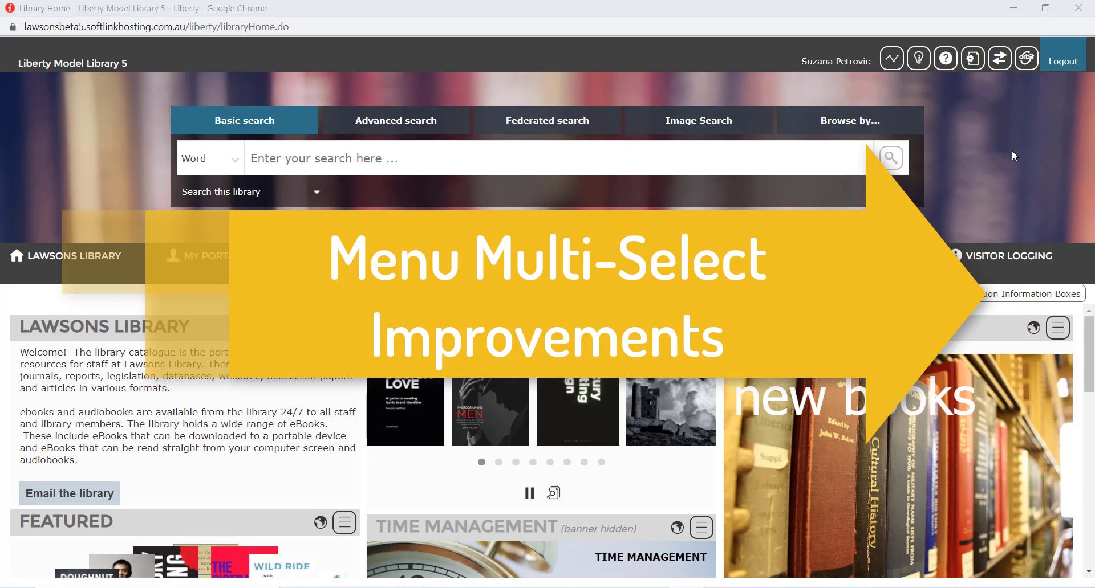
# - List all cataloguing resources and open the record "Pterodactyl show and tell" for editing
pyautogui.click(971, 59)
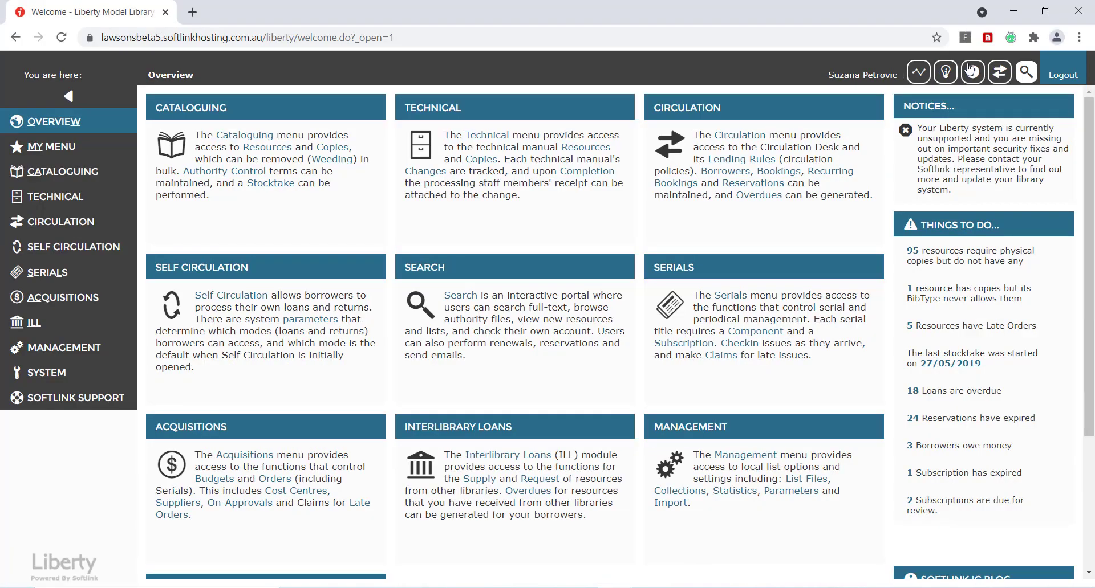
pyautogui.click(31, 176)
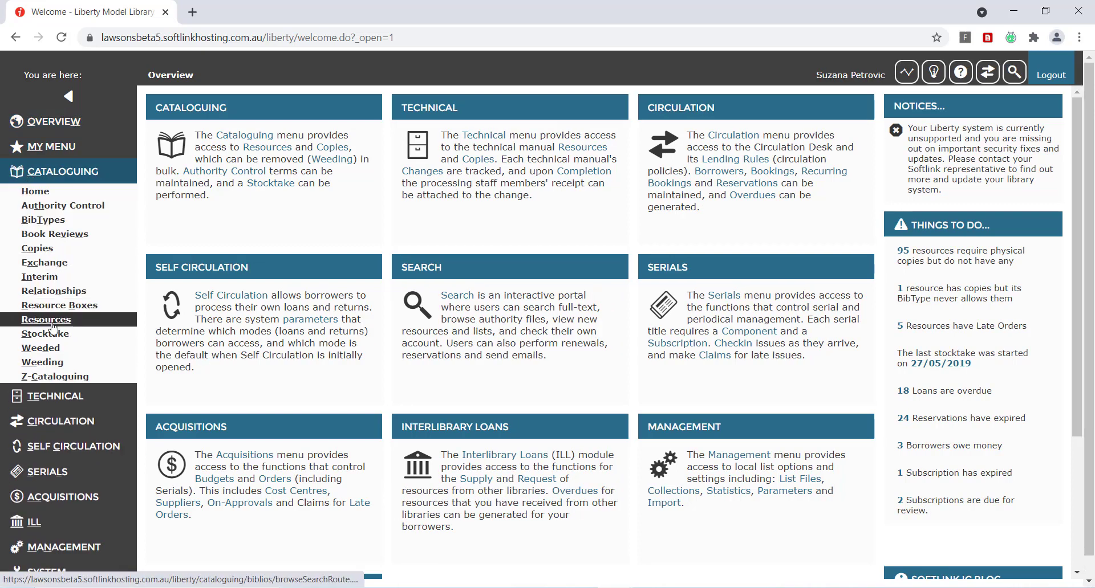
pyautogui.click(52, 322)
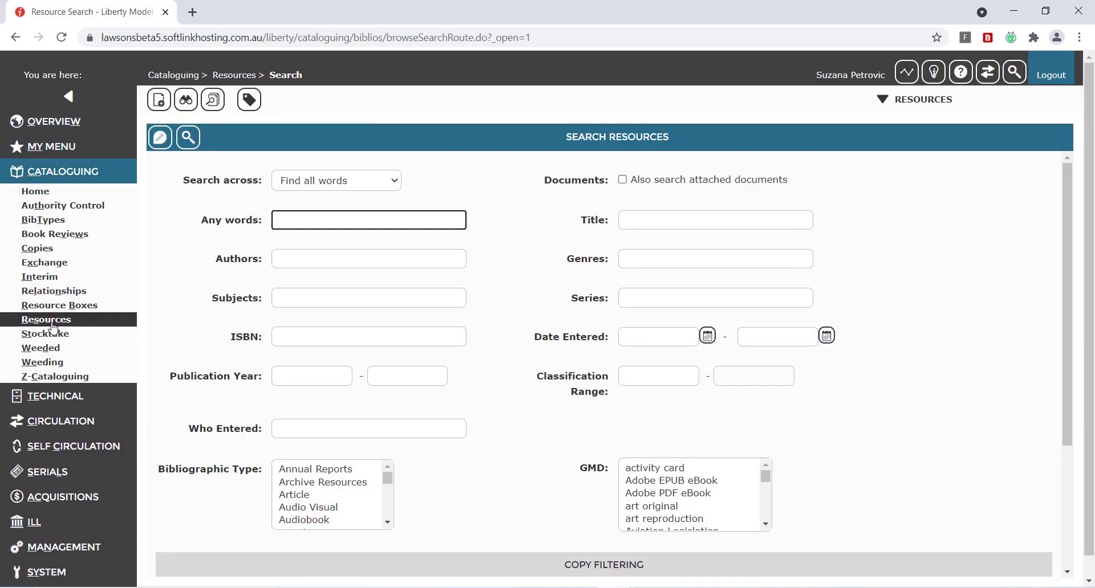
pyautogui.click(188, 141)
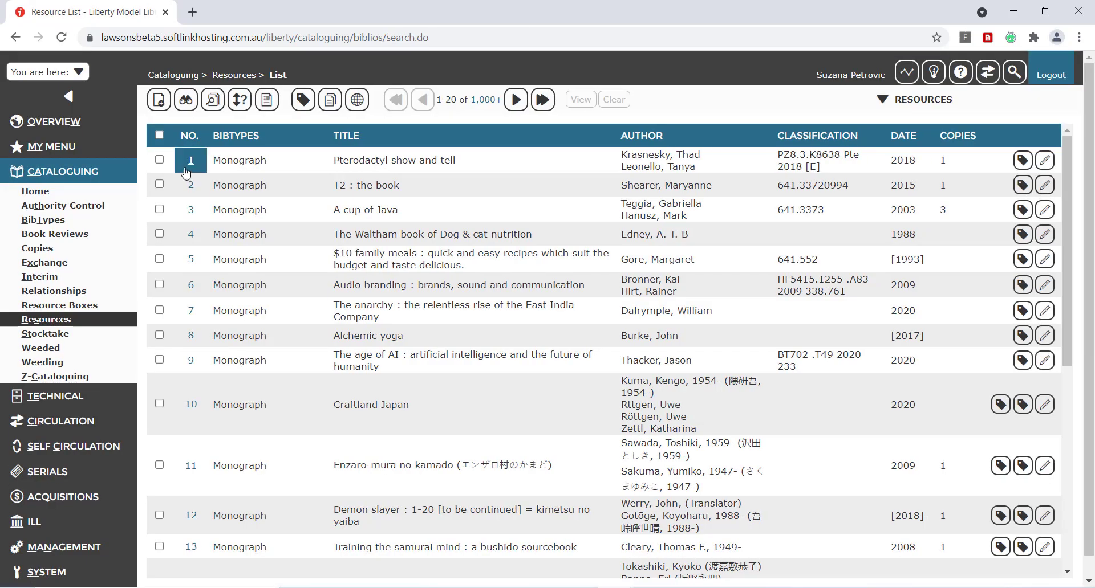
pyautogui.click(195, 164)
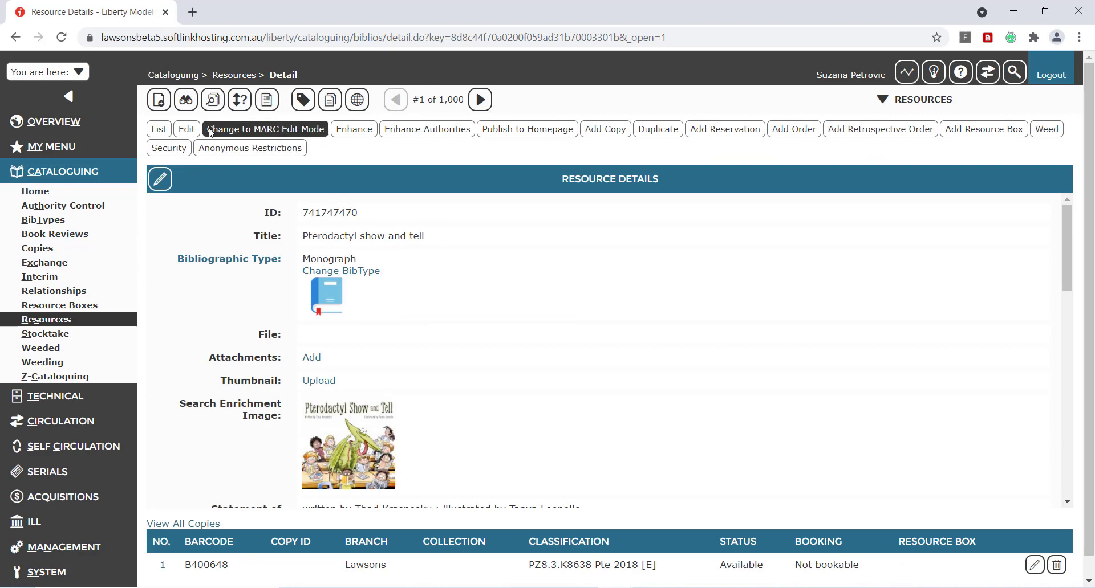
pyautogui.click(187, 130)
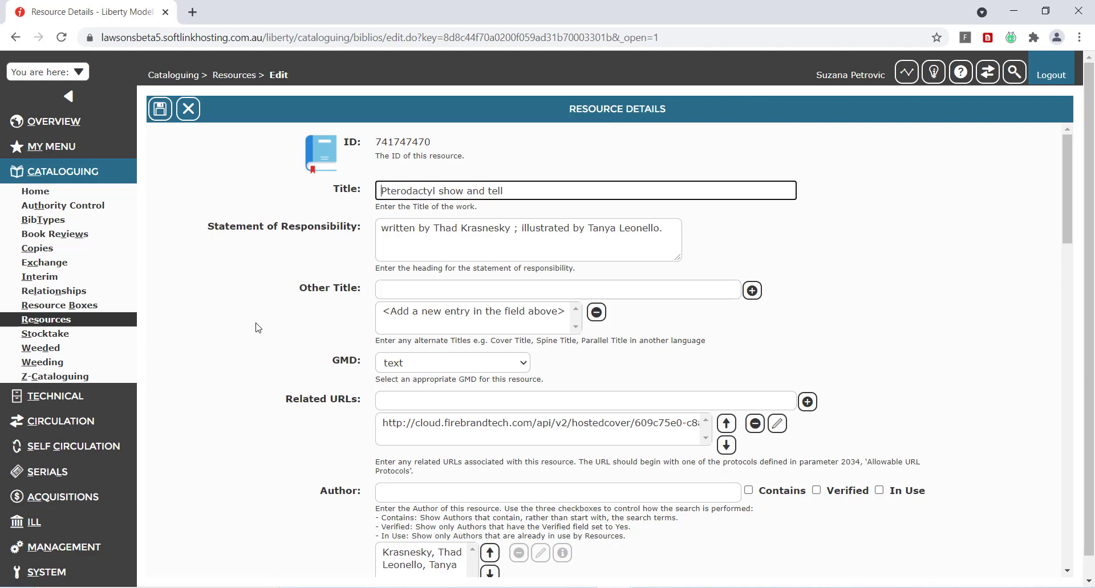
# - Select Business Management, Contract Law, Leadership and Managerial competence in User Multi-Select List 1 of the resource
pyautogui.scroll(-10, 257, 327)
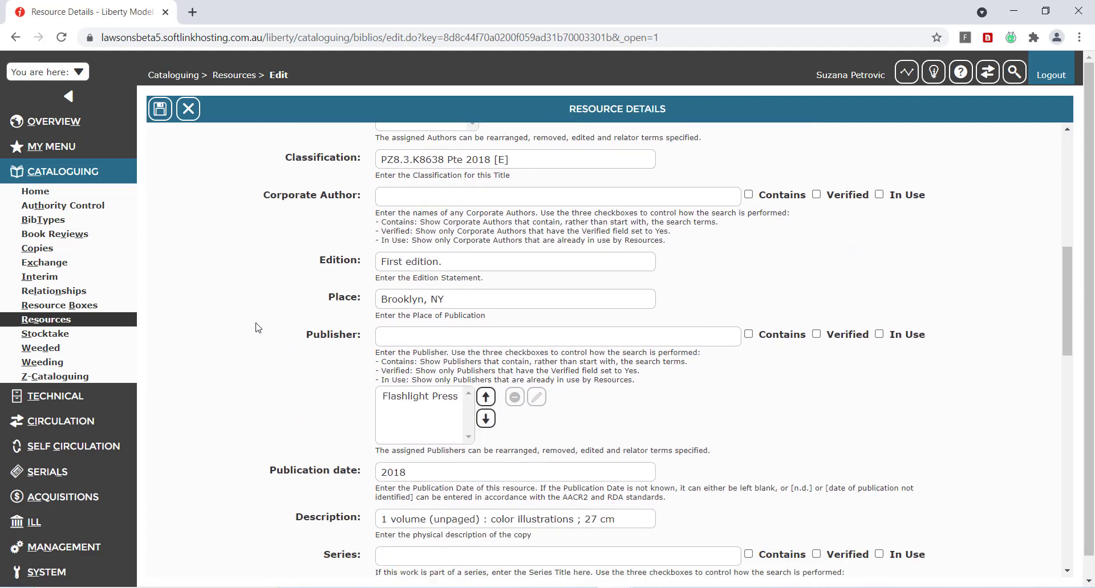
pyautogui.scroll(-8, 258, 328)
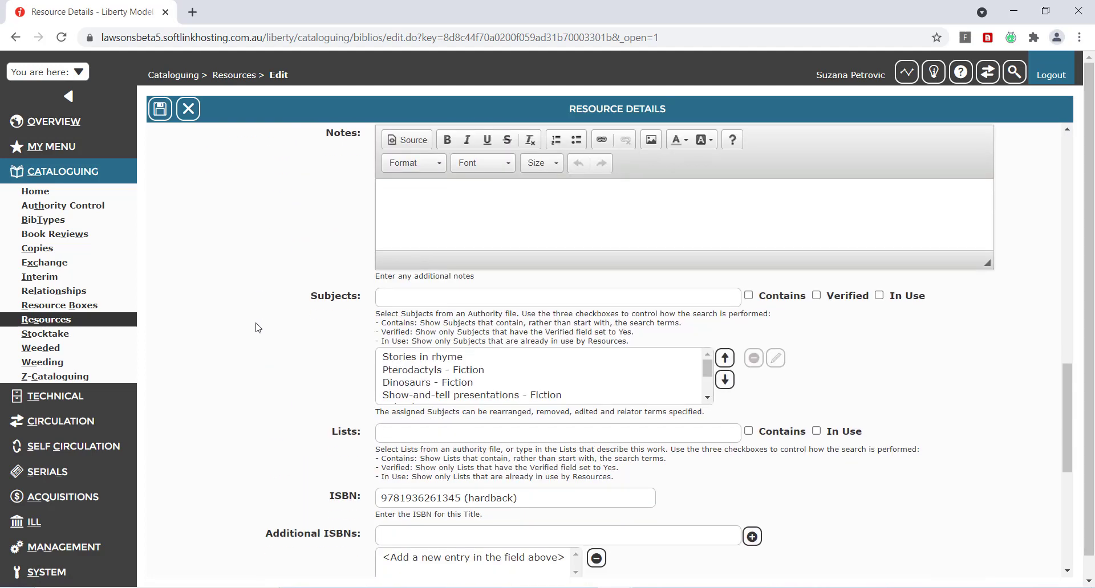
pyautogui.scroll(-8, 257, 327)
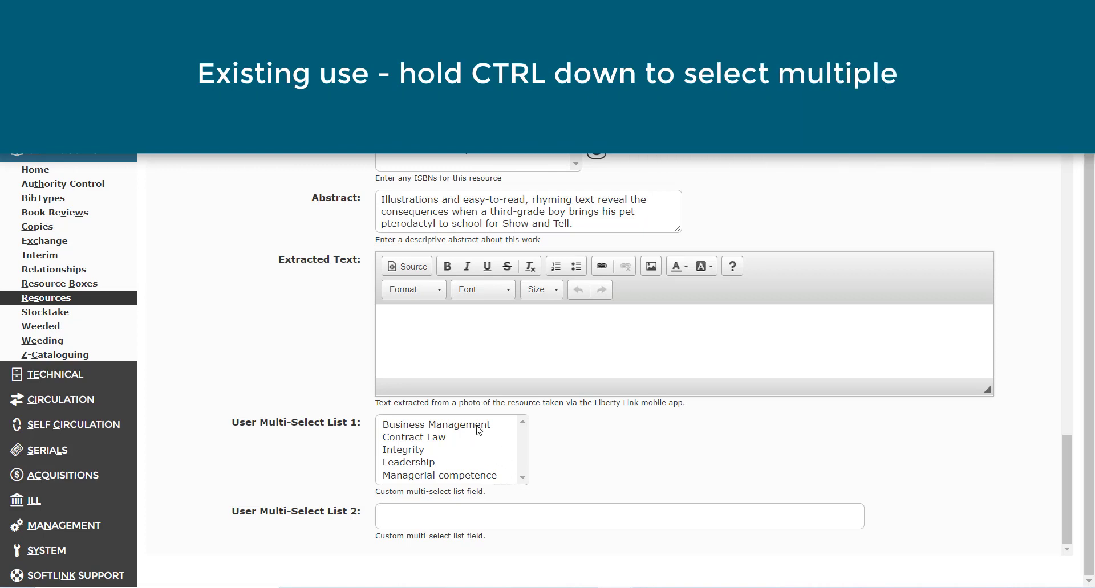
pyautogui.click(477, 428)
pyautogui.keyDown('ctrl'); pyautogui.click(427, 464); pyautogui.keyUp('ctrl')
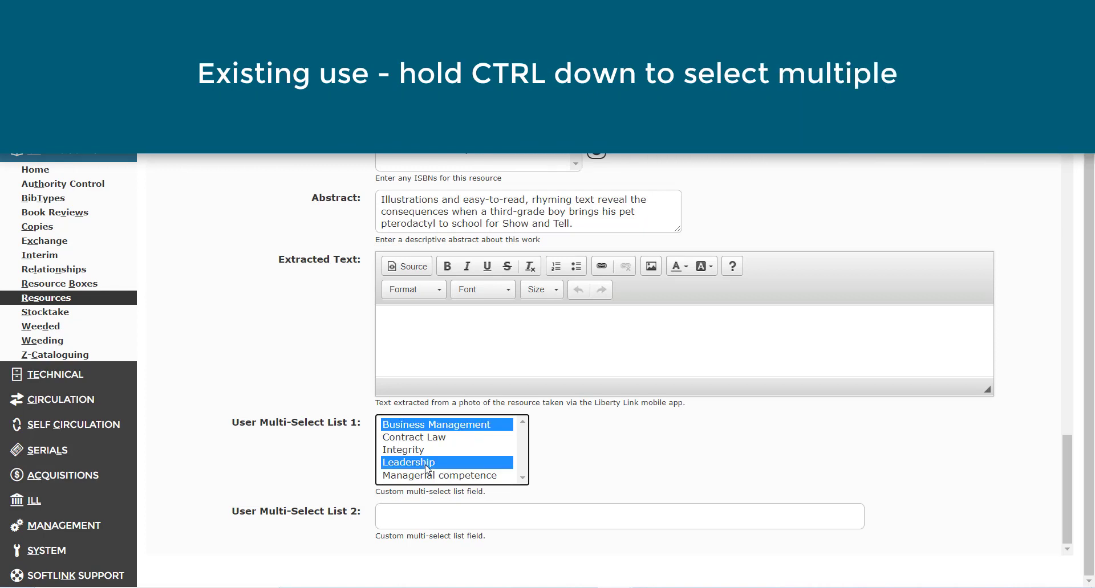
pyautogui.keyDown('ctrl'); pyautogui.click(424, 438); pyautogui.keyUp('ctrl')
pyautogui.keyDown('ctrl'); pyautogui.click(466, 478); pyautogui.keyUp('ctrl')
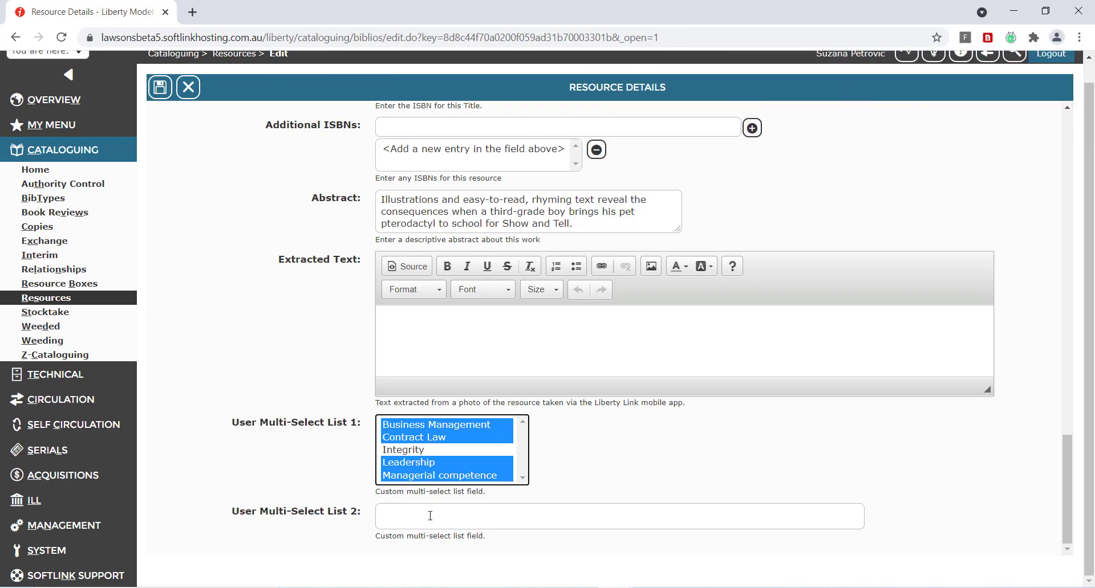
# - Add Business Management, Leadership and Integrity to User Multi-Select List 2, finding the last two by their first letters
pyautogui.click(430, 516)
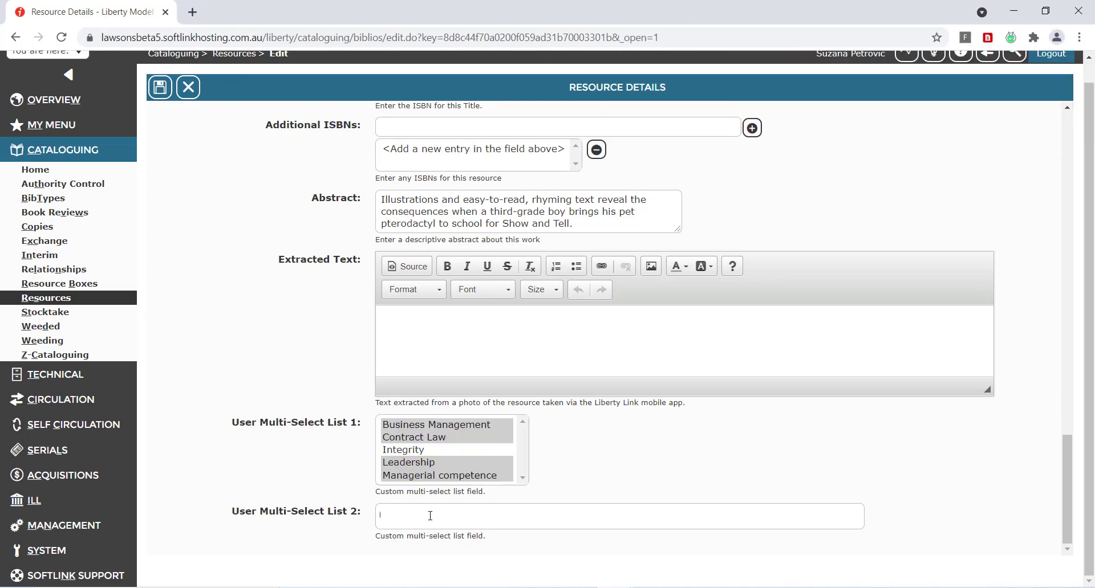
pyautogui.click(436, 540)
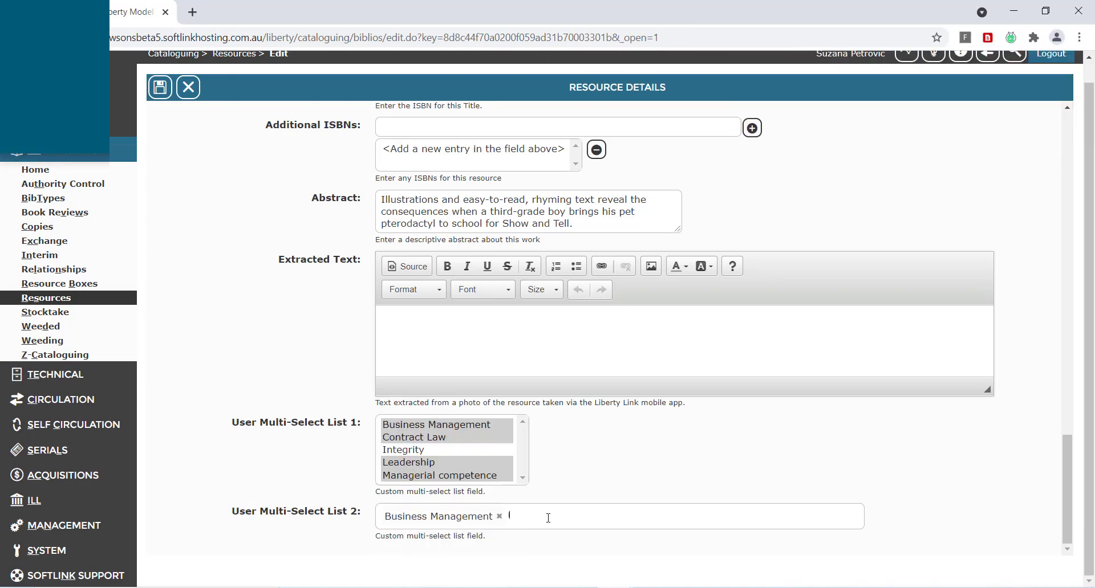
pyautogui.click(552, 516)
pyautogui.scroll(-1, 552, 514)
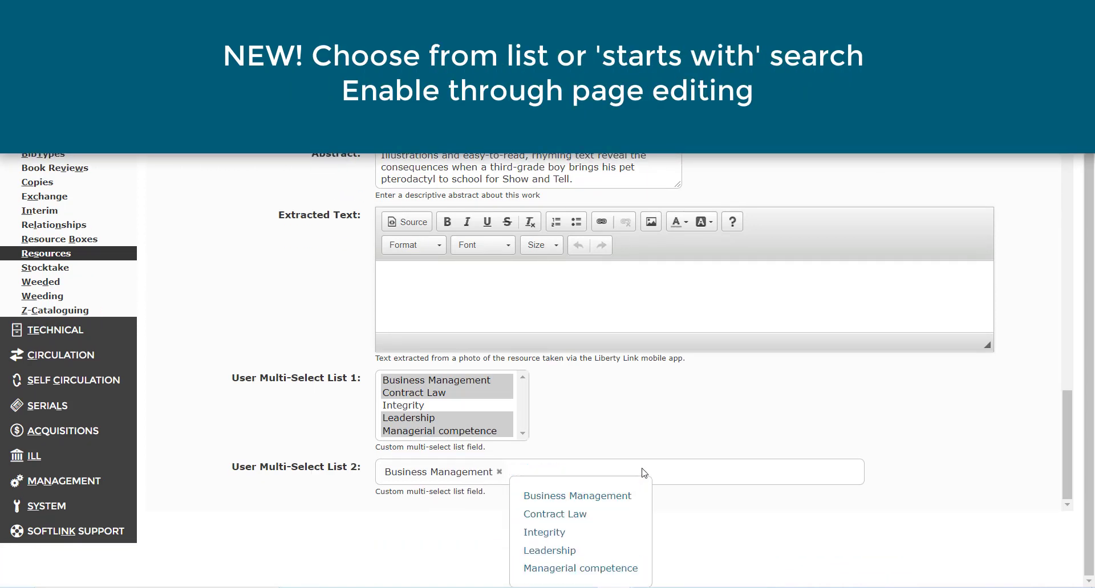
pyautogui.write('leader')
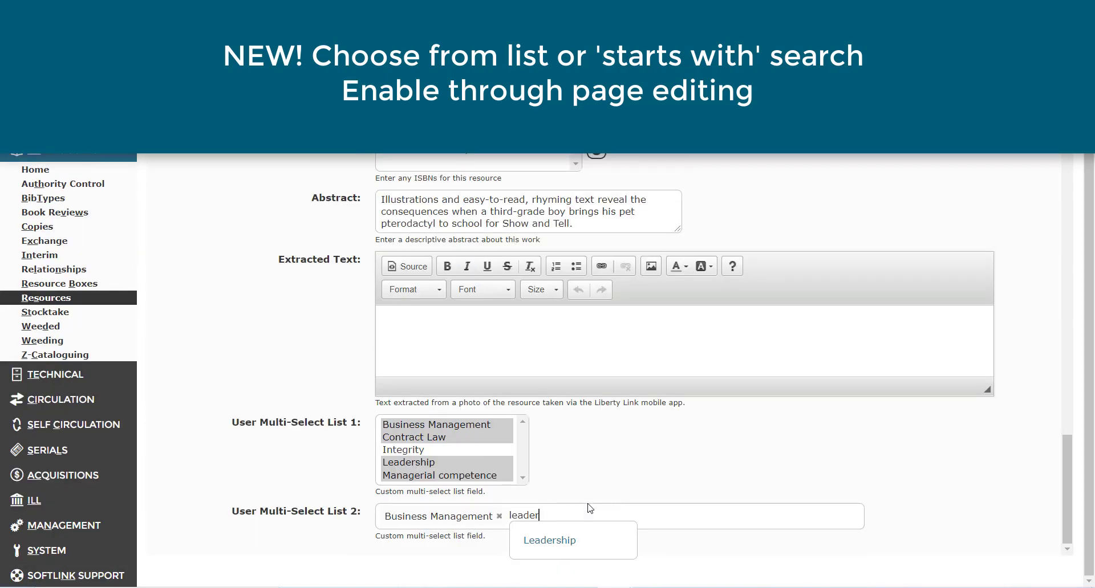
pyautogui.click(571, 540)
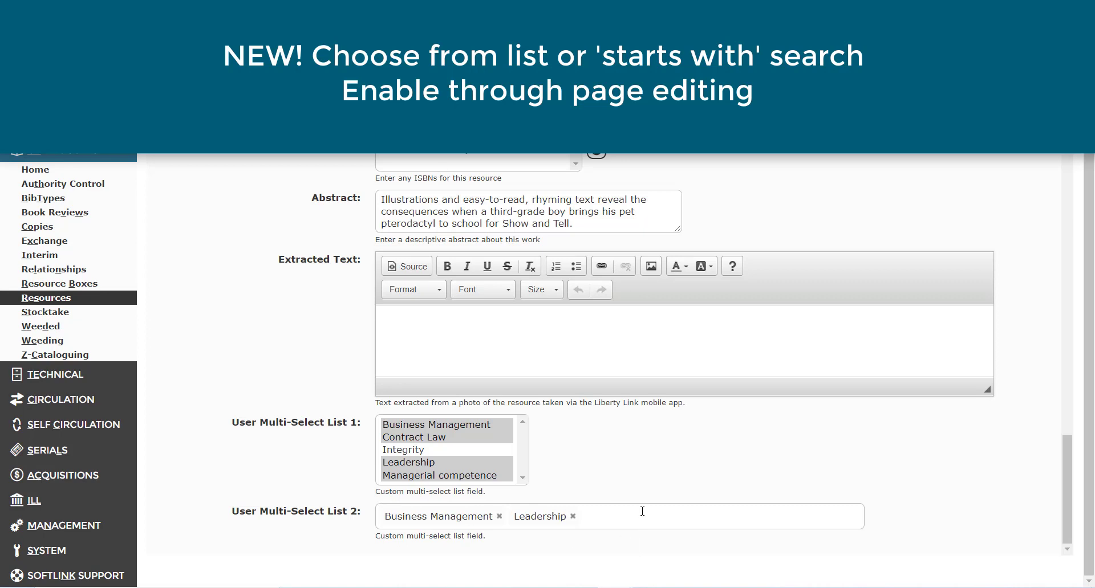
pyautogui.click(642, 518)
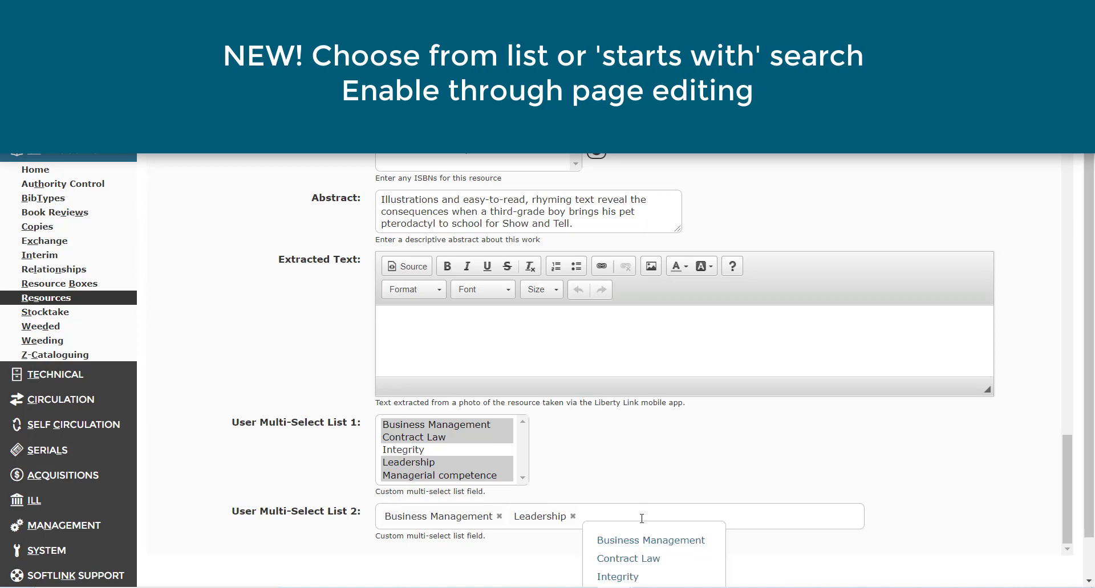
pyautogui.write('Int')
pyautogui.click(632, 542)
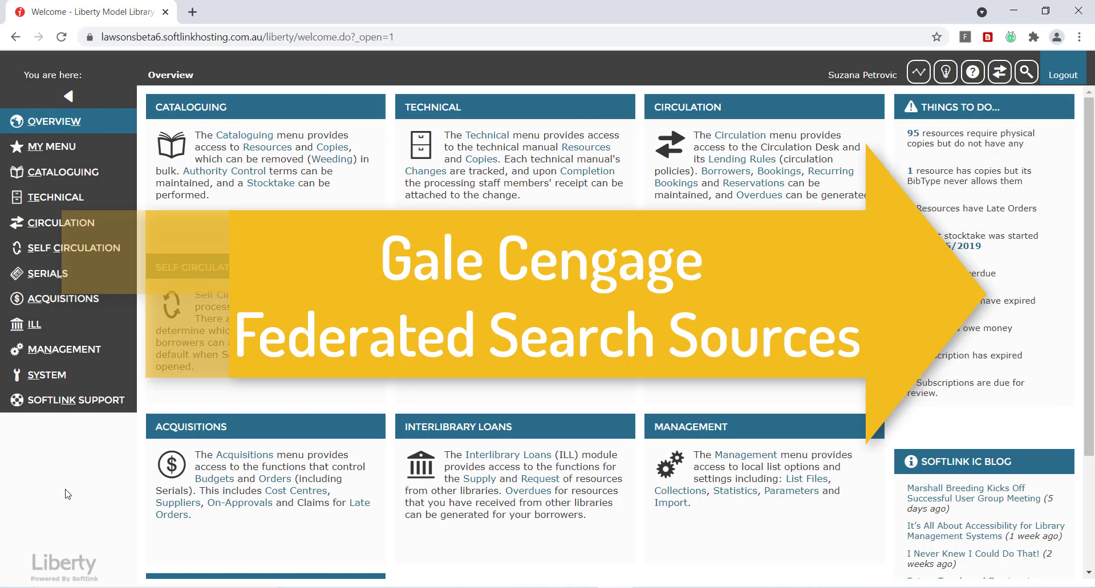
# - Search the system's search sources for those whose connectorName contains "Gale"
pyautogui.click(69, 381)
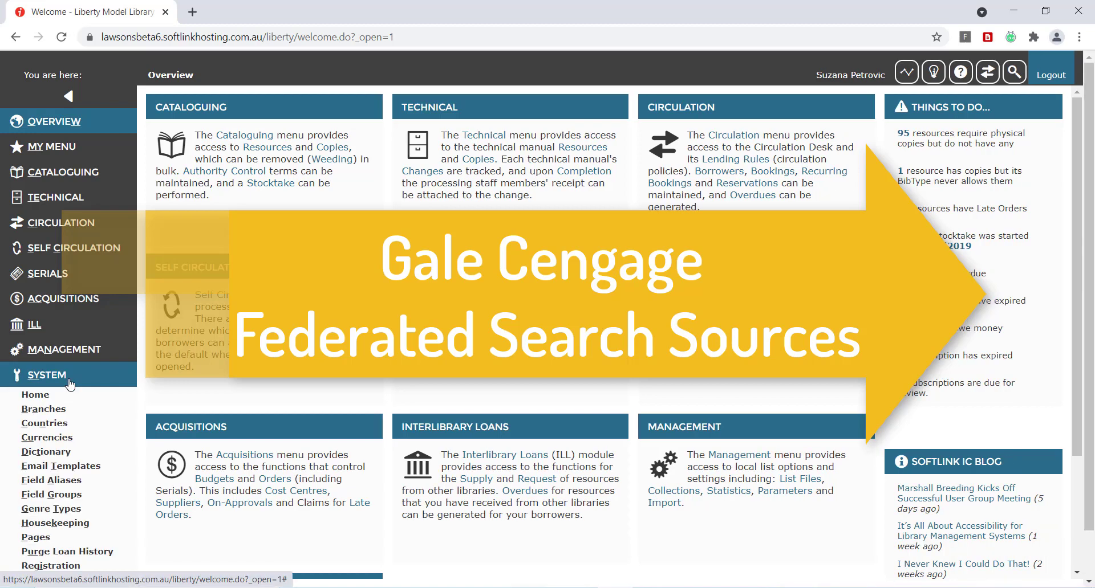
pyautogui.scroll(-2, 69, 385)
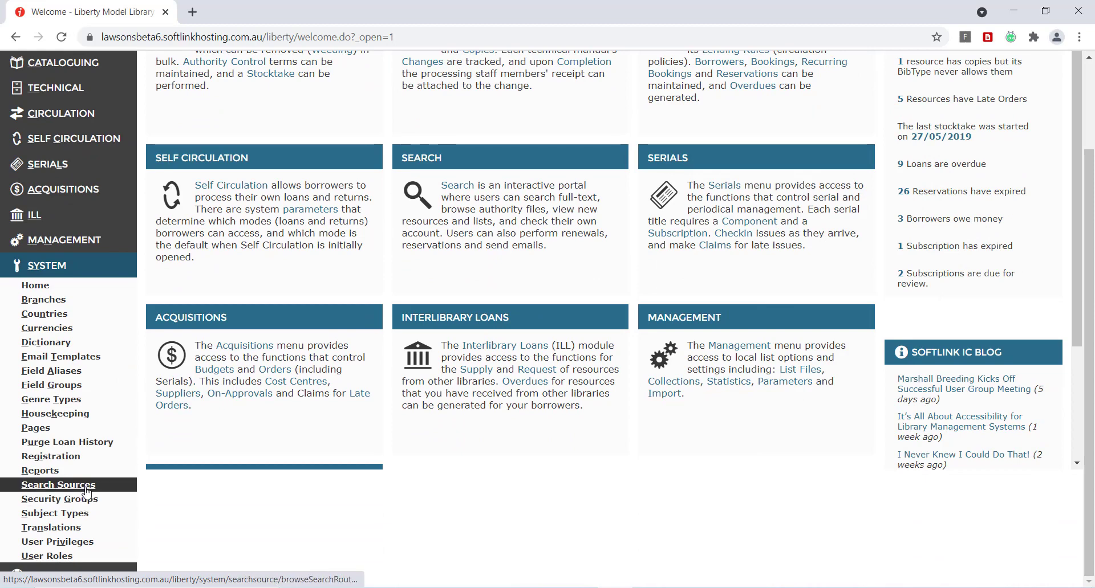
pyautogui.click(85, 489)
pyautogui.click(554, 301)
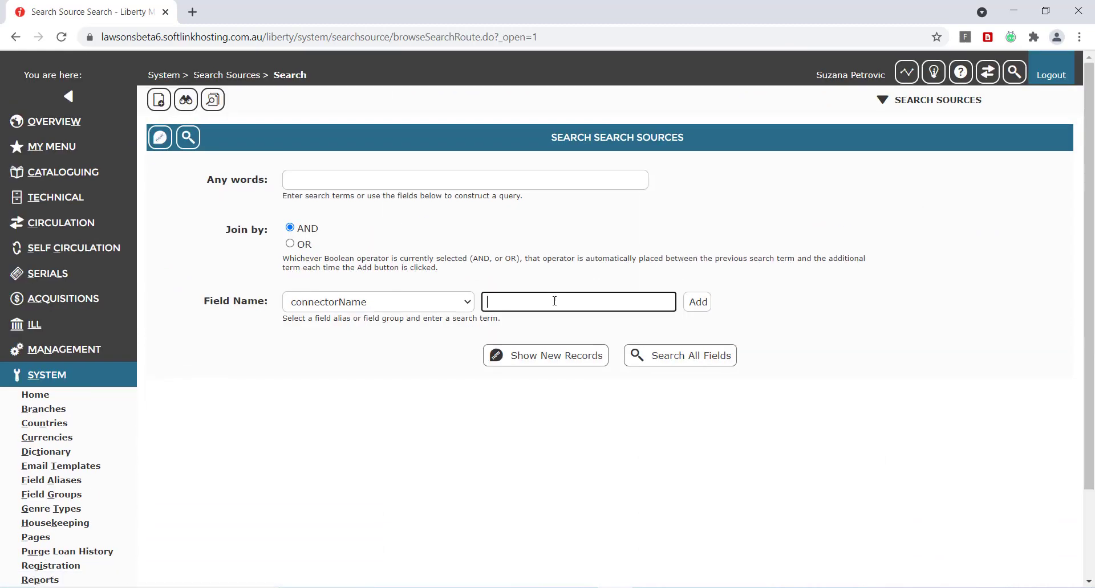
pyautogui.write('Gale')
pyautogui.press('Return')
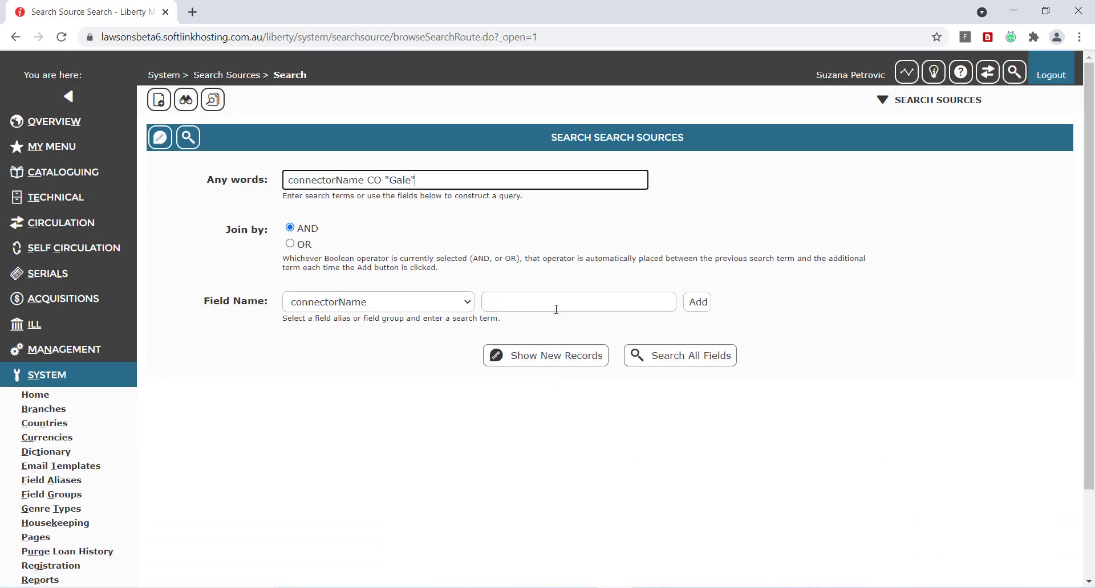
pyautogui.press('Return')
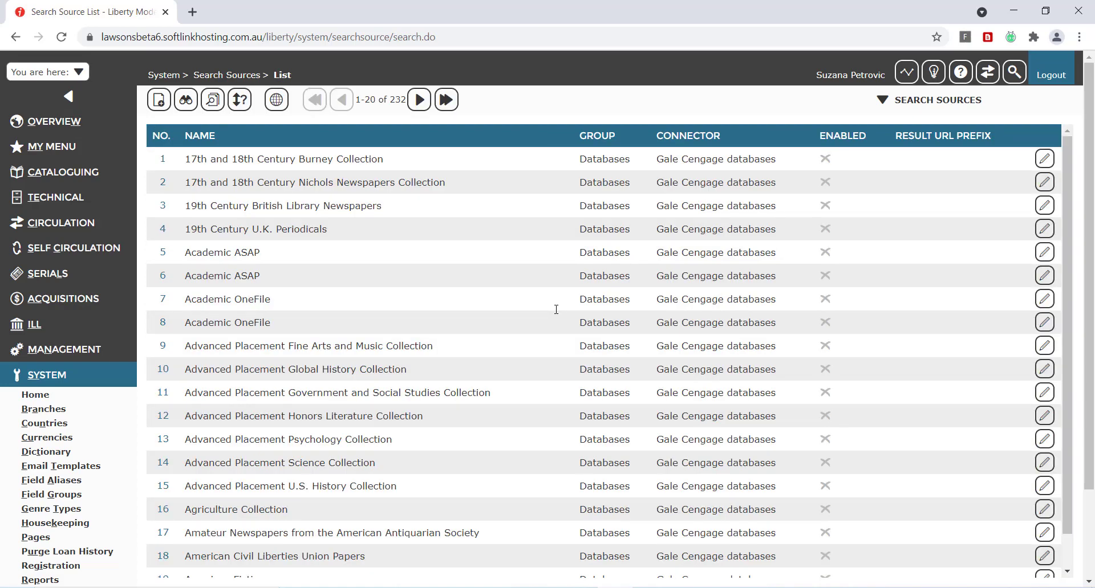
# - Page through the Gale Cengage search source list up to entries 101-120
pyautogui.click(420, 101)
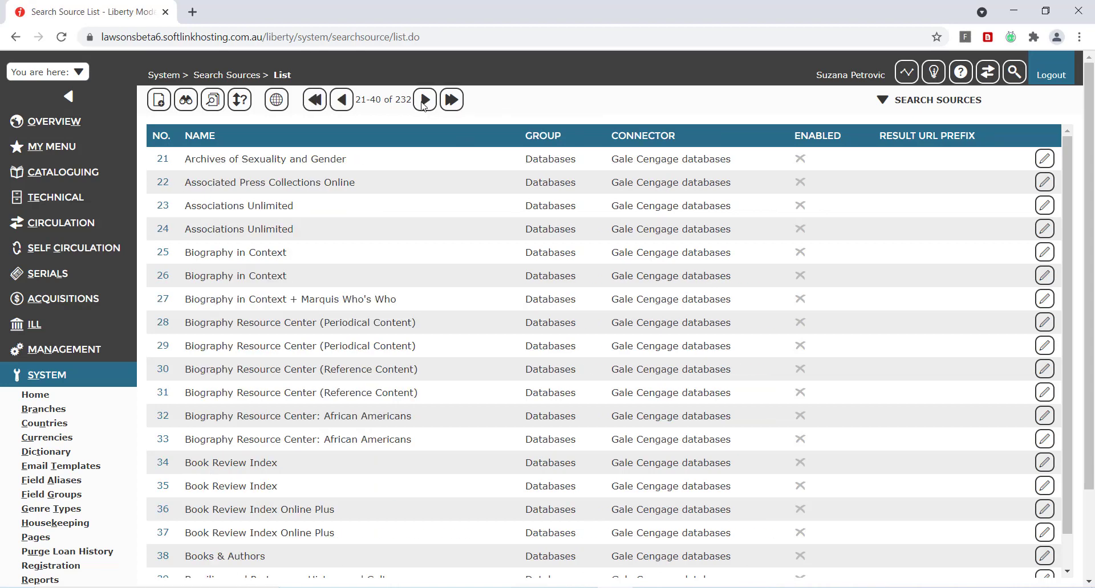
pyautogui.click(423, 105)
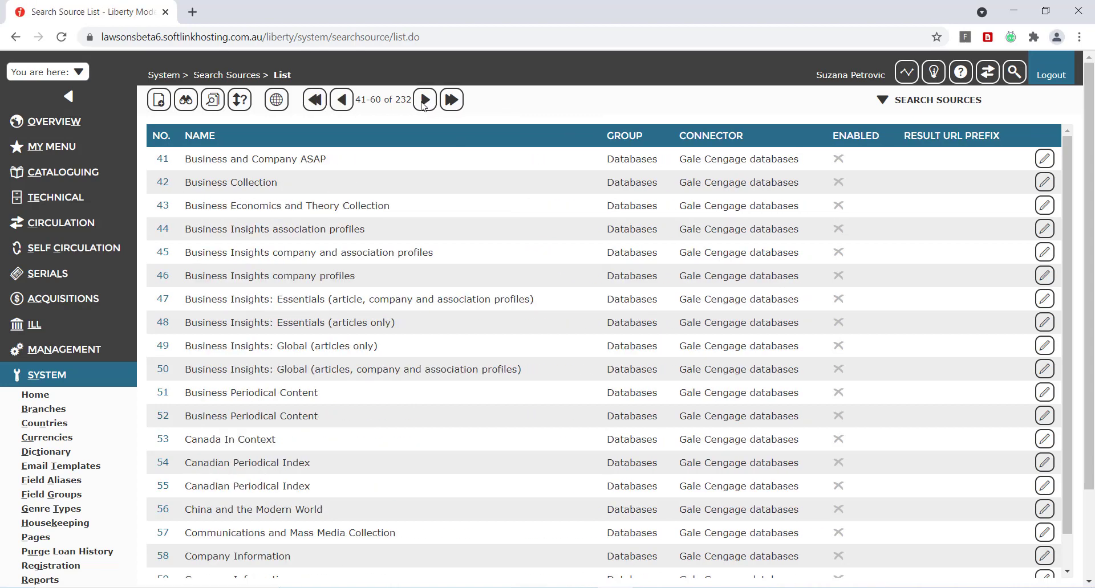
pyautogui.click(422, 105)
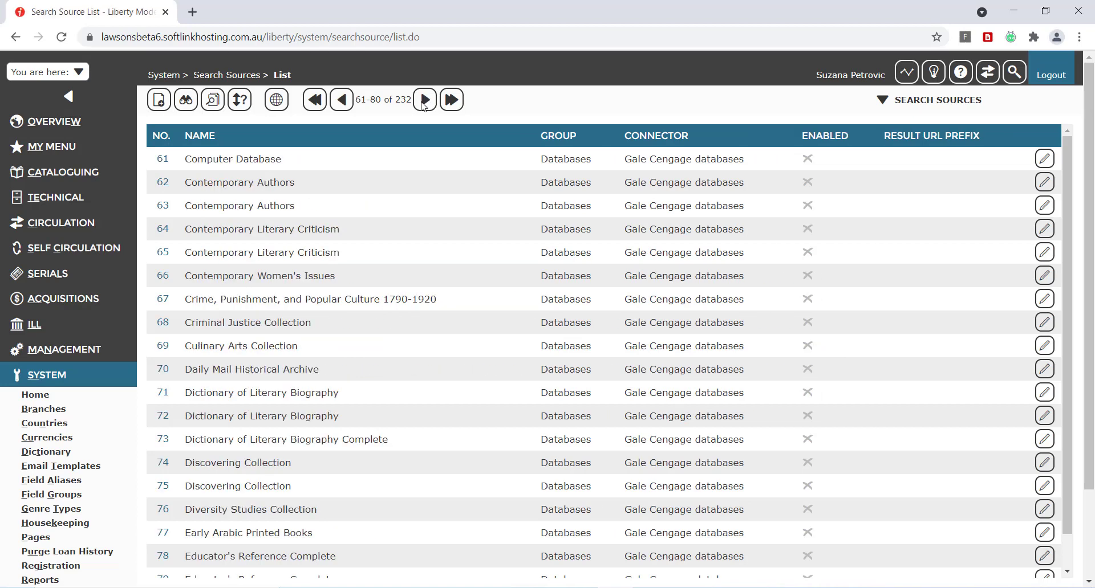
pyautogui.click(423, 105)
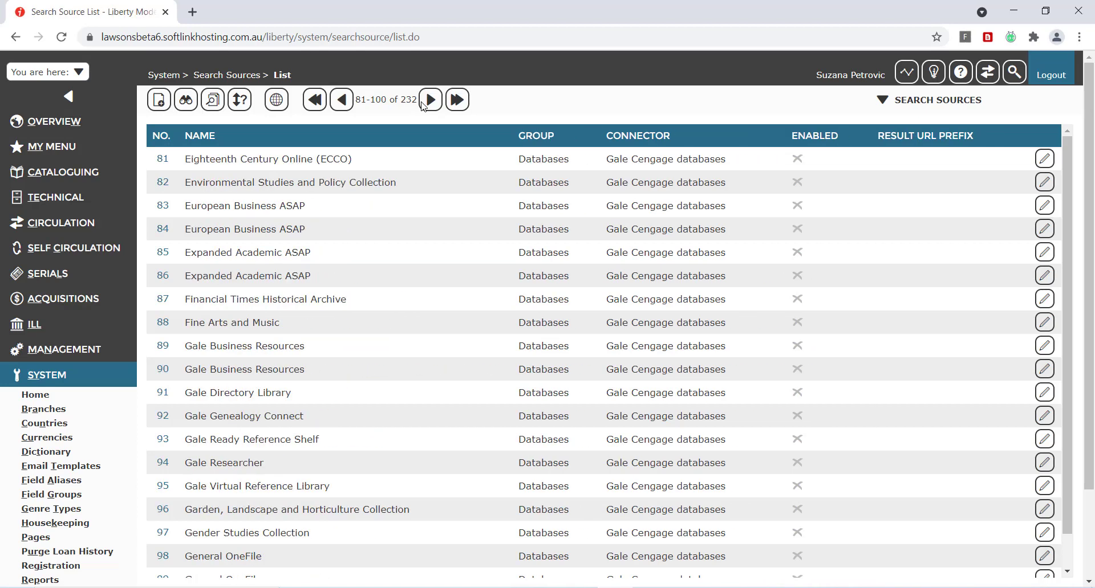
pyautogui.click(423, 105)
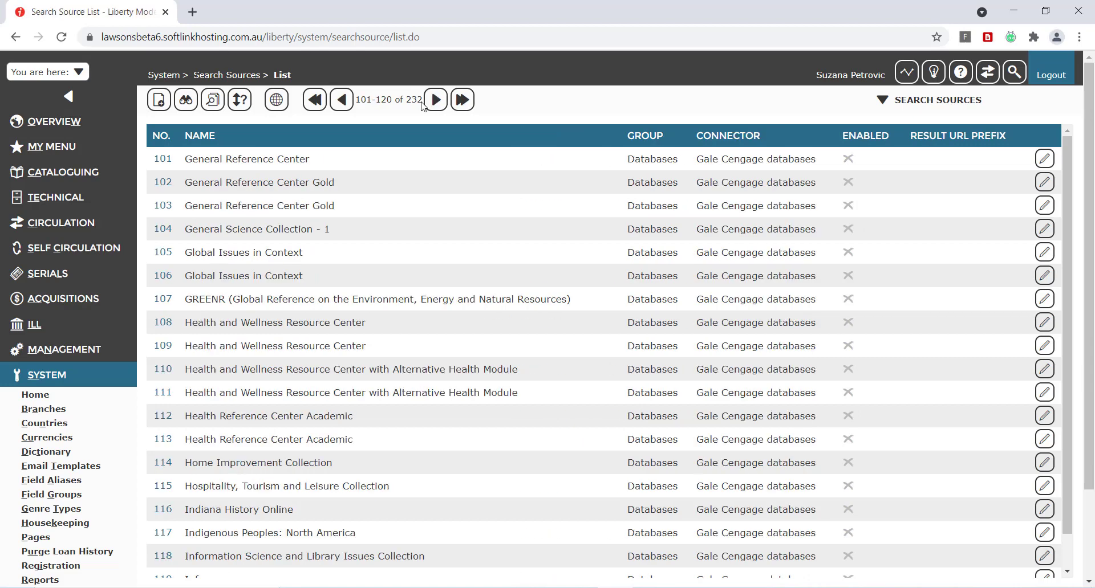
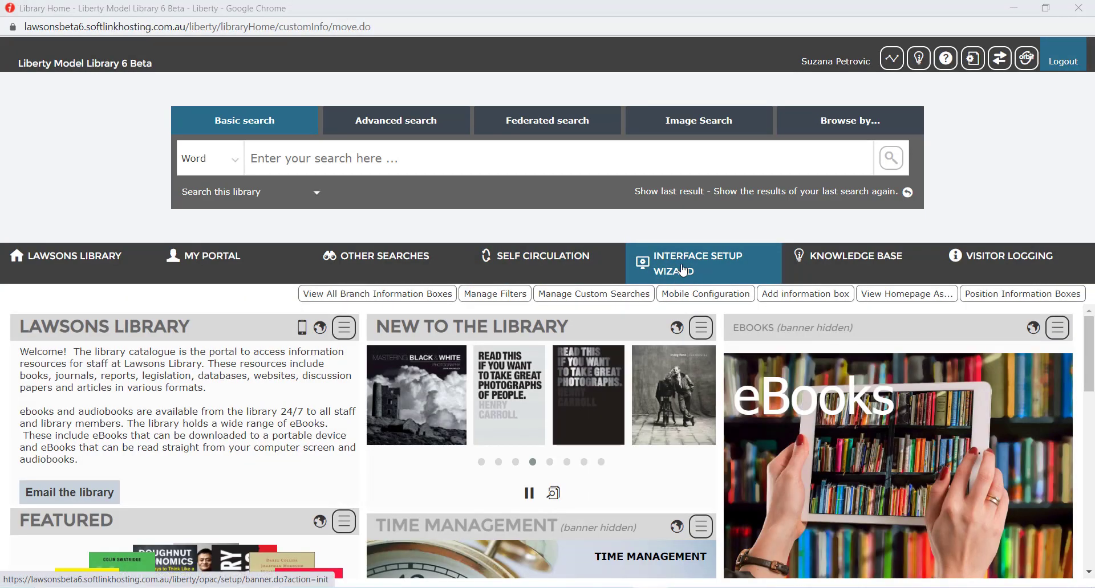
# - Set the library banner's background colour to #0b3f54 in the Interface Setup Wizard
pyautogui.click(682, 268)
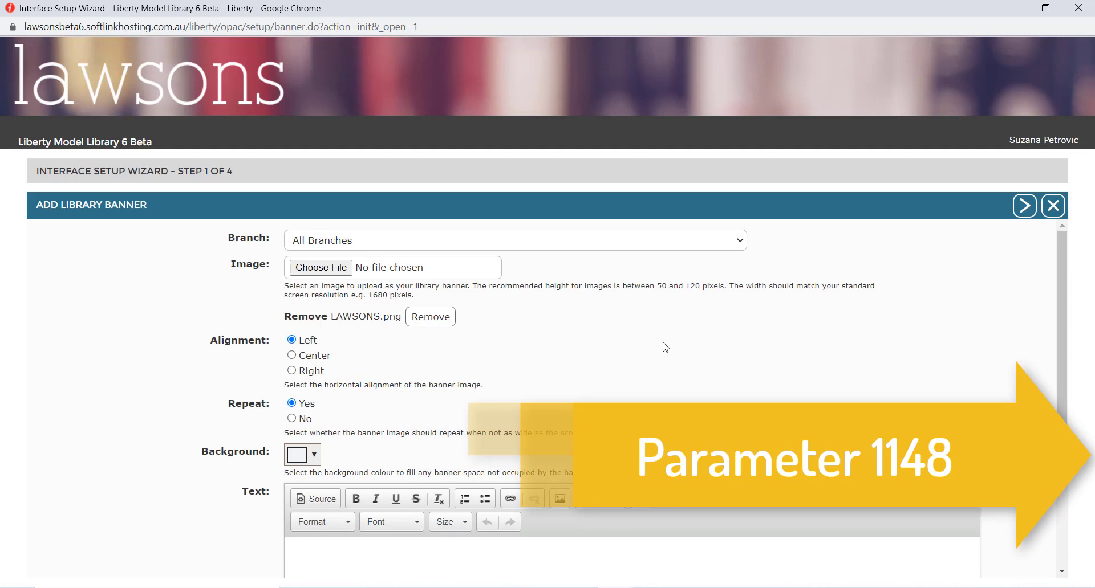
pyautogui.scroll(-2, 666, 347)
pyautogui.scroll(2, 666, 347)
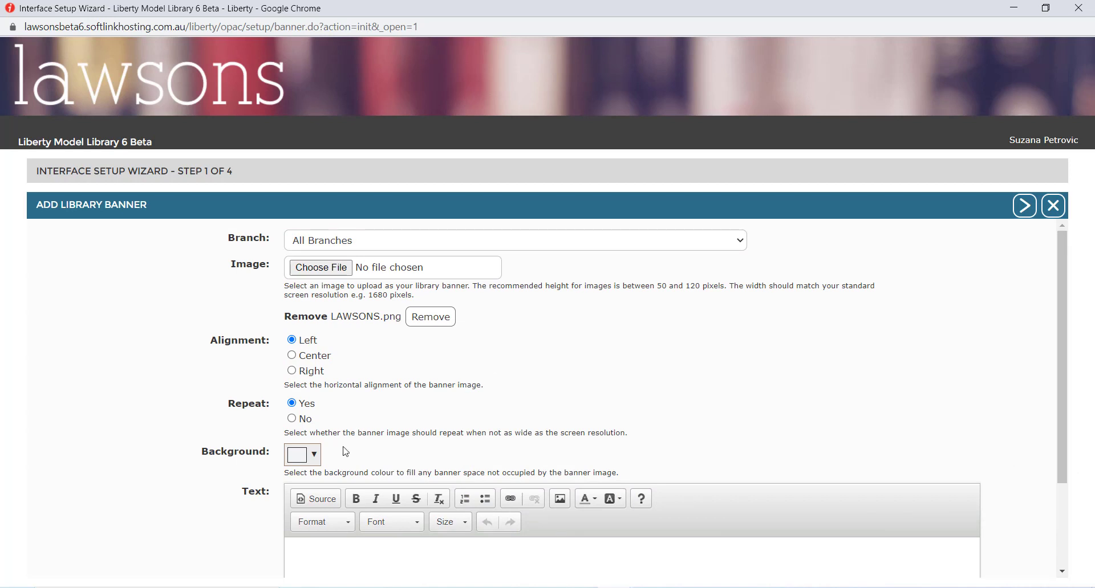
pyautogui.click(298, 458)
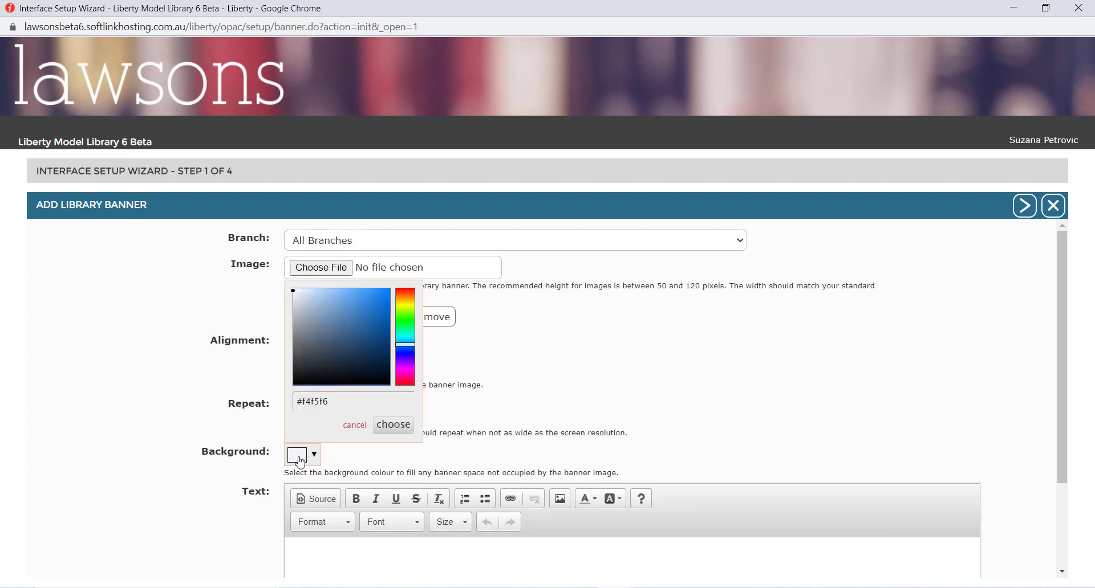
pyautogui.doubleClick(344, 401)
pyautogui.write('0b3f54')
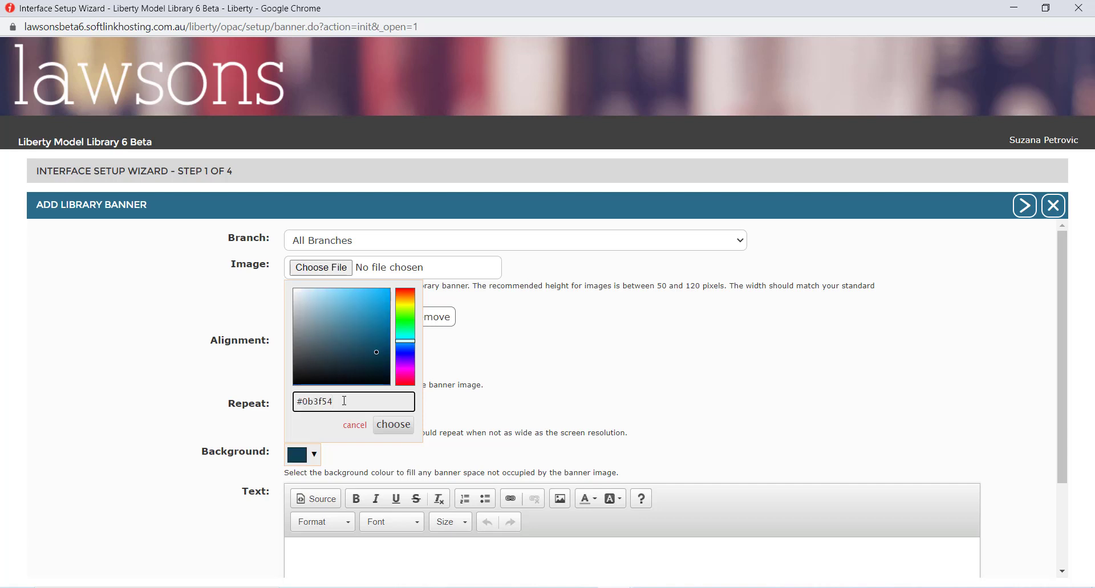
pyautogui.click(393, 425)
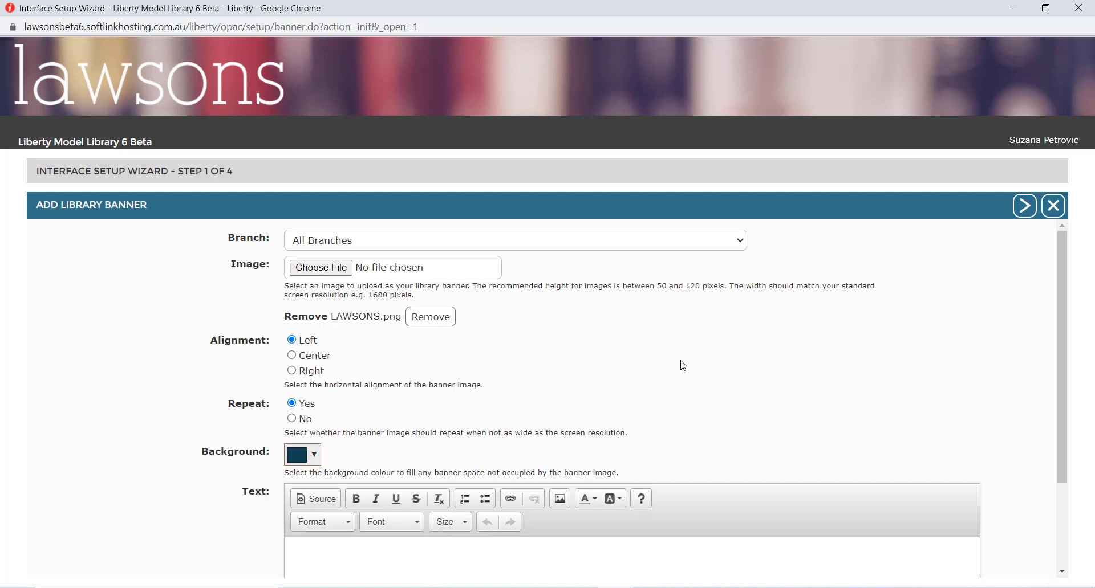
pyautogui.scroll(-2, 683, 366)
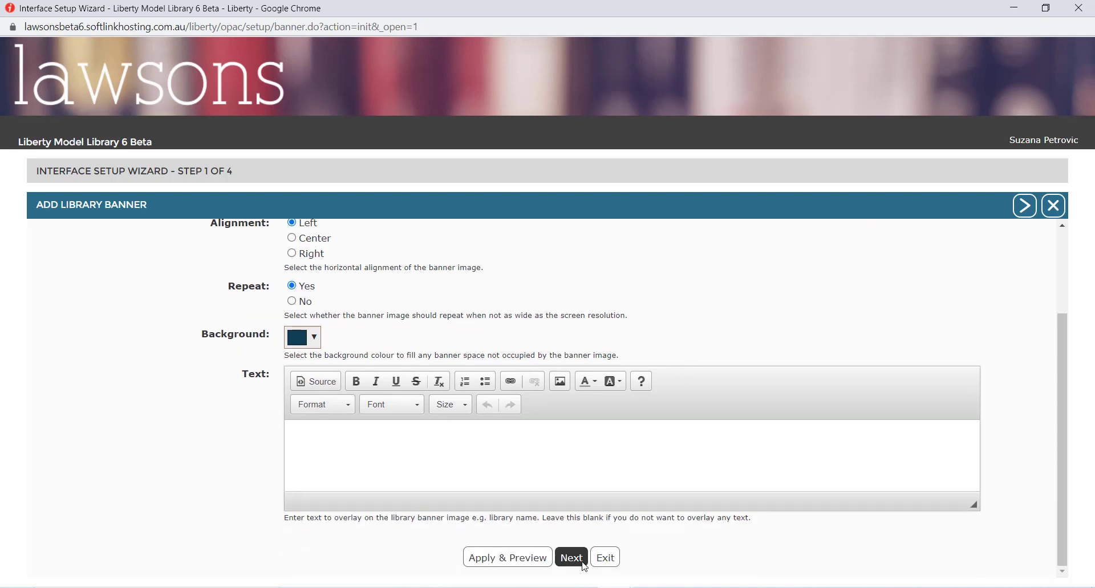
# - Leave the colour theme and user access settings as they are and publish the banner background change from the wizard's summary
pyautogui.click(583, 564)
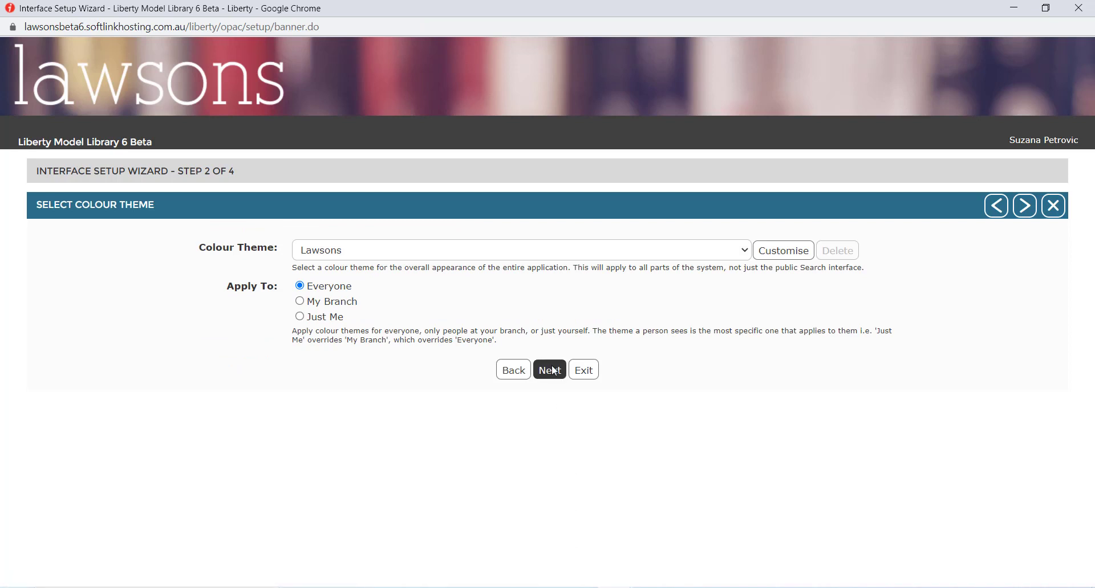
pyautogui.click(554, 371)
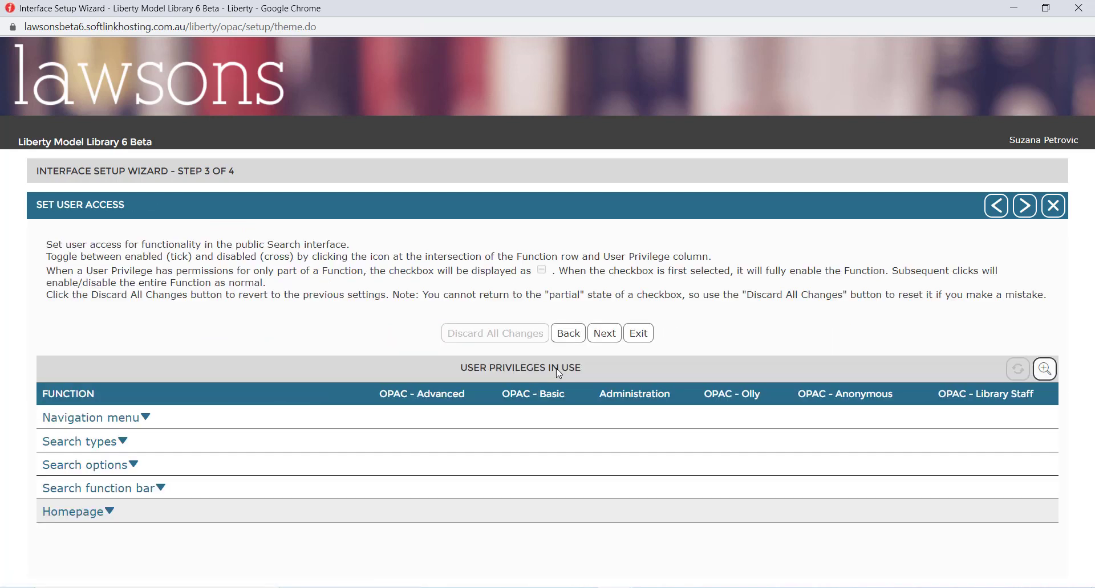
pyautogui.click(615, 340)
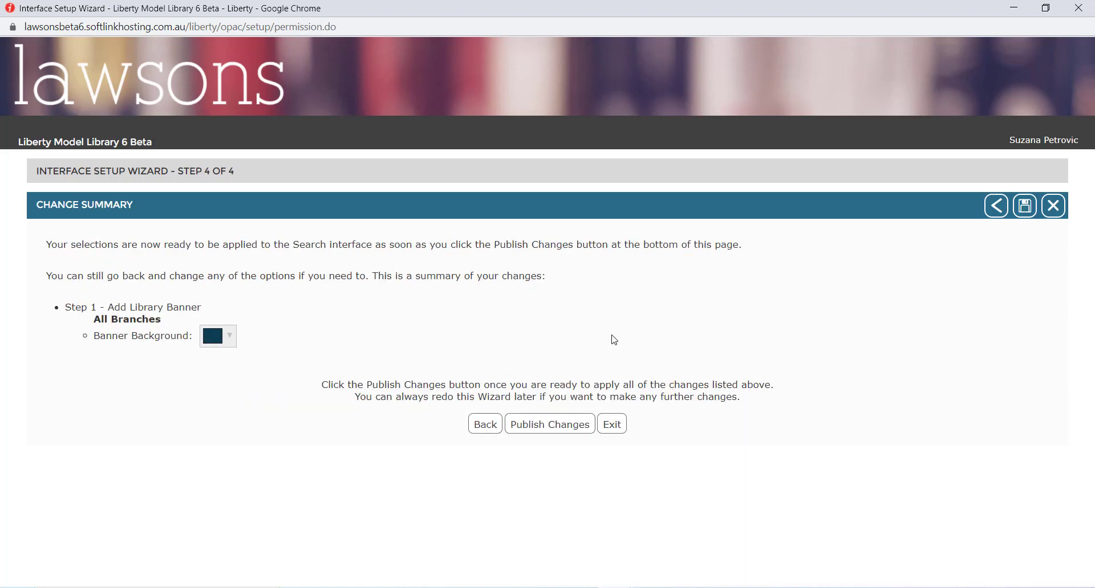
pyautogui.click(569, 429)
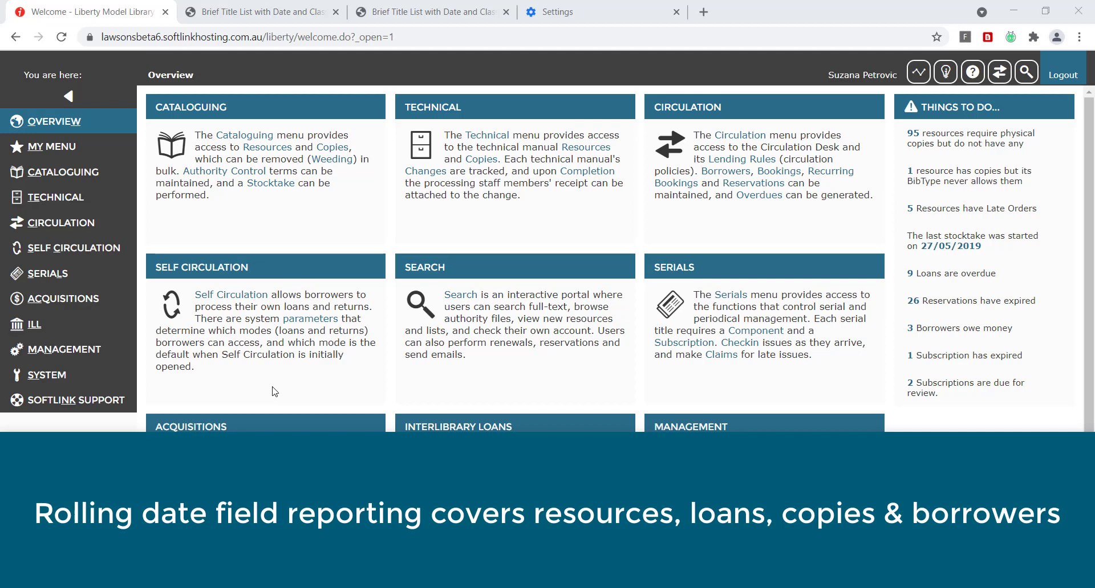
# - In the cataloguing resource search, enter rollingtimeentered > "01/01/2021" AND rollingtimeentered < "31/01/2021" as the Any words term
pyautogui.click(82, 177)
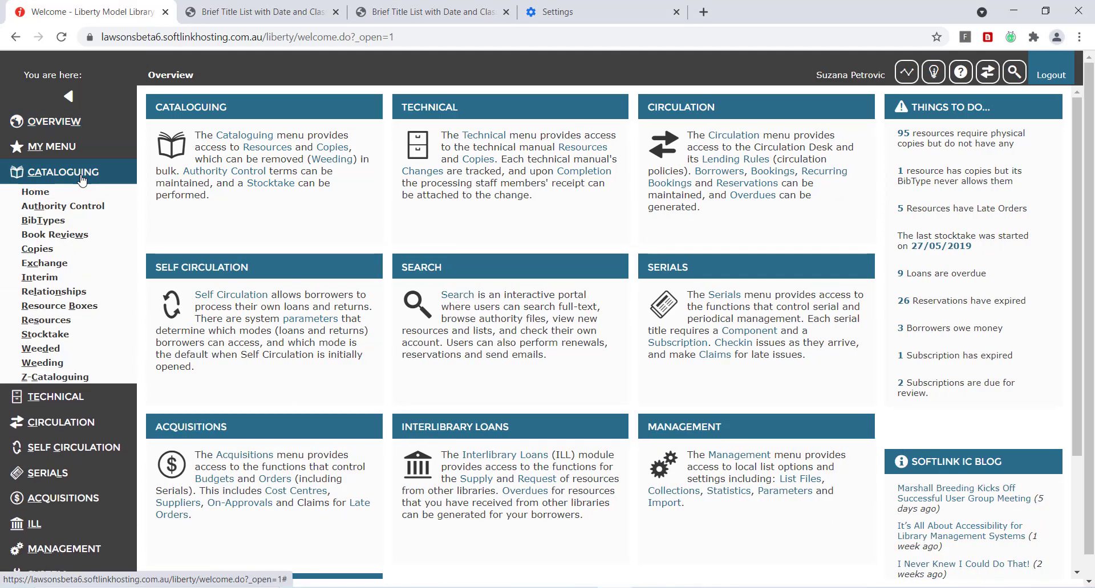
pyautogui.click(67, 322)
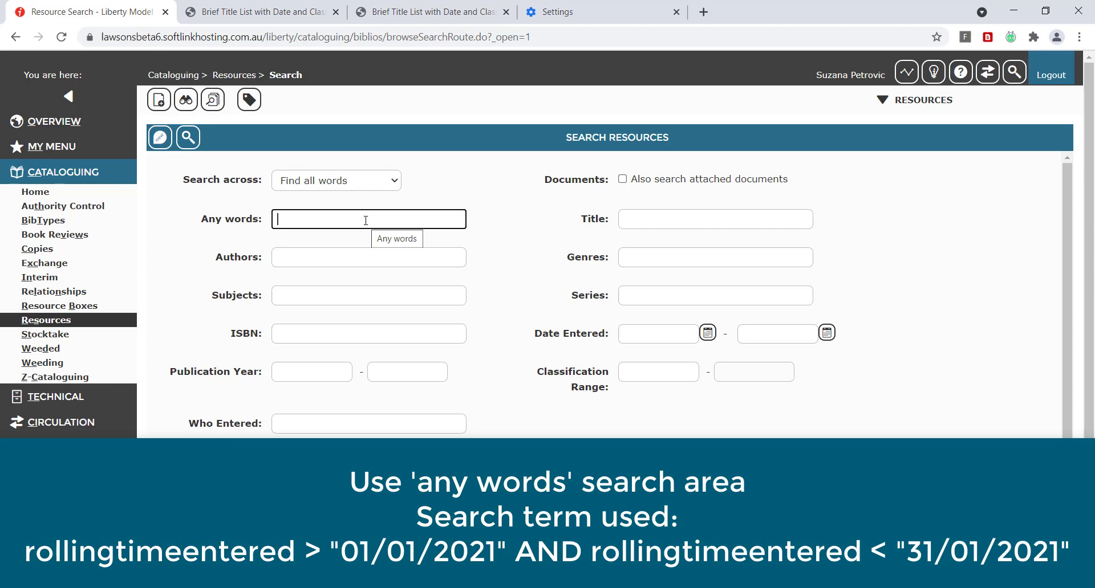
pyautogui.write('rollingtimeentered > "01/01/2021" AND rollingtimeentered < "31/01/2021"')
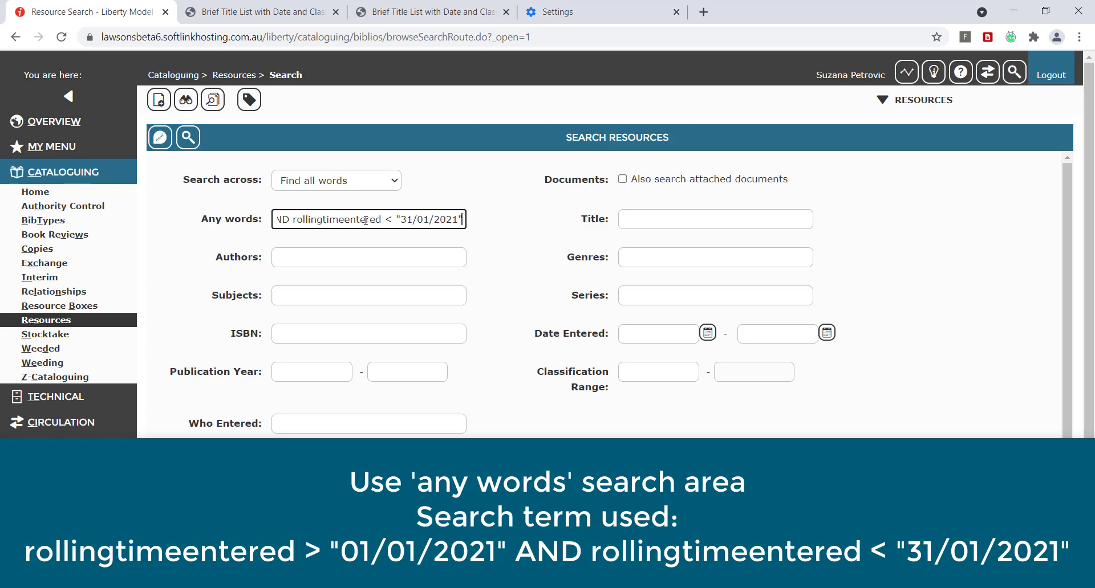
# - Read through the whole rolling date search term in the Any words field from beginning to end
pyautogui.hotkey('ctrl', 'Left')
pyautogui.hotkey('ctrl', 'Left')
pyautogui.hotkey('ctrl', 'Left')
pyautogui.hotkey('ctrl', 'Left')
pyautogui.hotkey('ctrl', 'Left')
pyautogui.hotkey('ctrl', 'Left')
pyautogui.hotkey('ctrl', 'Left')
pyautogui.hotkey('ctrl', 'Left')
pyautogui.hotkey('ctrl', 'Left')
pyautogui.hotkey('ctrl', 'Left')
pyautogui.hotkey('ctrl', 'Left')
pyautogui.hotkey('ctrl', 'Left')
pyautogui.hotkey('ctrl', 'Left')
pyautogui.hotkey('ctrl', 'Left')
pyautogui.hotkey('ctrl', 'Left')
pyautogui.hotkey('ctrl', 'Left')
pyautogui.hotkey('ctrl', 'Left')
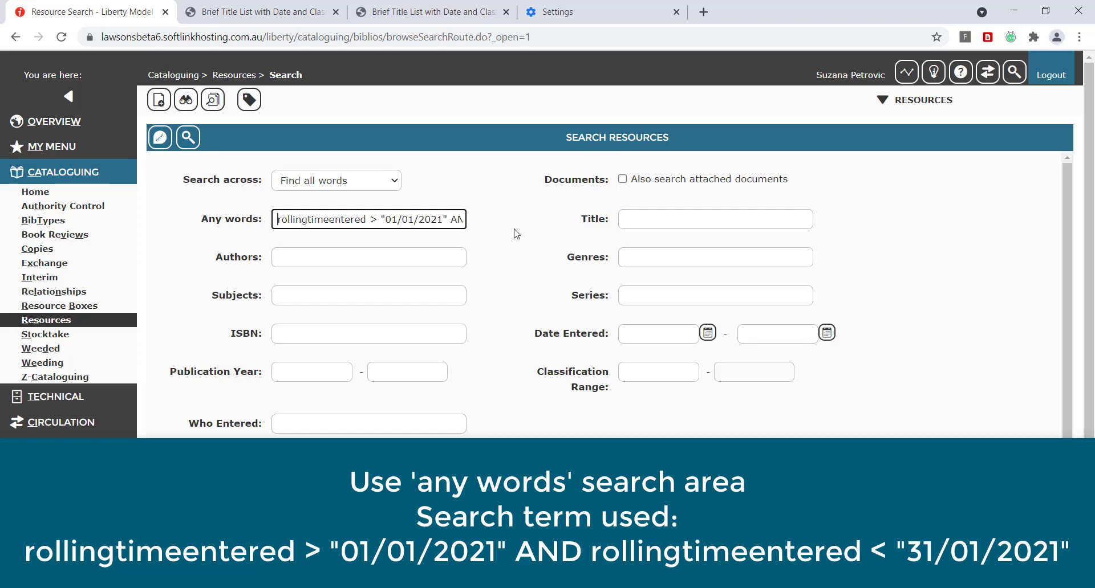
pyautogui.press('Right')
pyautogui.press('Right')
pyautogui.press('Right')
pyautogui.press('Right')
pyautogui.press('Right')
pyautogui.press('Right')
pyautogui.press('Right')
pyautogui.press('Right')
pyautogui.press('Right')
pyautogui.press('Right')
pyautogui.press('Right')
pyautogui.press('Right')
pyautogui.press('Right')
pyautogui.press('Right')
pyautogui.press('Right')
pyautogui.press('Right')
pyautogui.press('Right')
pyautogui.press('Right')
pyautogui.press('Right')
pyautogui.press('Right')
pyautogui.press('Right')
pyautogui.press('Right')
pyautogui.press('Right')
pyautogui.press('Right')
pyautogui.press('Right')
pyautogui.press('Right')
pyautogui.press('Right')
pyautogui.press('Right')
pyautogui.press('Right')
pyautogui.press('Right')
pyautogui.press('Right')
pyautogui.press('Right')
pyautogui.press('Right')
pyautogui.press('Right')
pyautogui.press('Right')
pyautogui.press('Right')
pyautogui.press('Right')
pyautogui.press('Right')
pyautogui.press('Right')
pyautogui.press('Right')
pyautogui.press('Right')
pyautogui.press('Right')
pyautogui.press('Right')
pyautogui.press('Right')
pyautogui.press('Right')
pyautogui.press('Right')
pyautogui.press('Right')
pyautogui.press('Right')
pyautogui.press('Right')
pyautogui.press('Right')
pyautogui.press('Right')
pyautogui.press('Right')
pyautogui.press('Right')
pyautogui.press('Right')
pyautogui.press('Right')
pyautogui.press('Right')
pyautogui.press('Right')
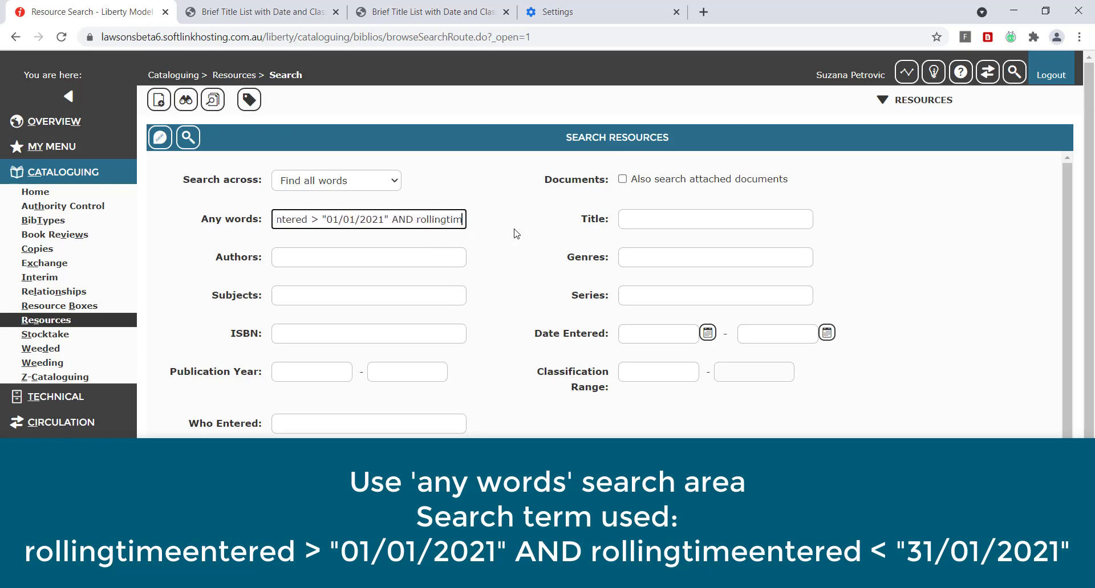
pyautogui.press('Right')
pyautogui.press('Right')
pyautogui.press('Right')
pyautogui.press('Right')
pyautogui.press('Right')
pyautogui.press('Right')
pyautogui.press('Right')
pyautogui.press('Right')
pyautogui.press('Right')
pyautogui.press('Right')
pyautogui.press('Right')
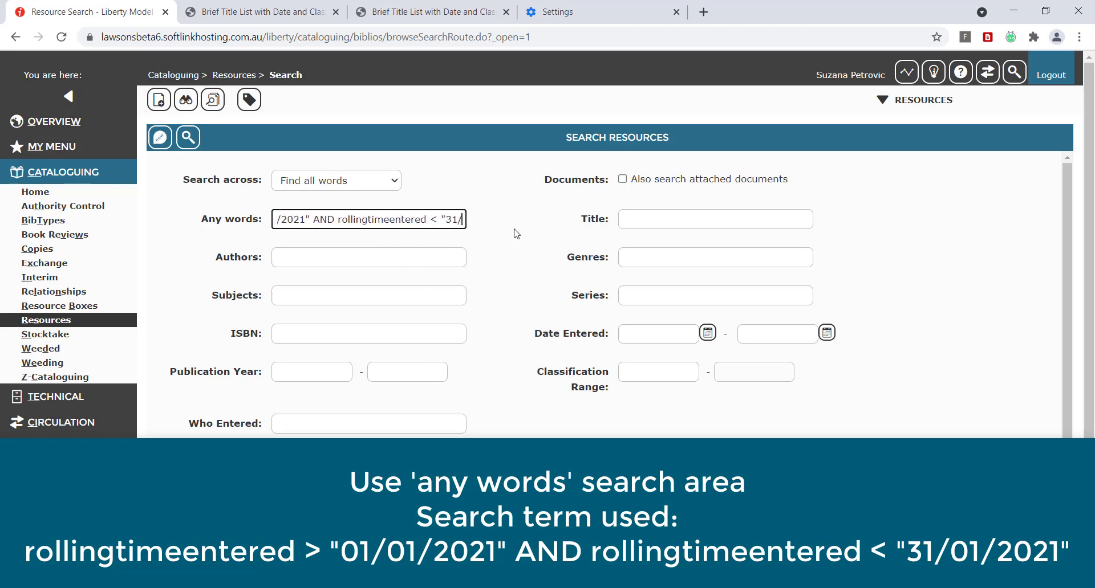
pyautogui.press('Right')
pyautogui.press('Right')
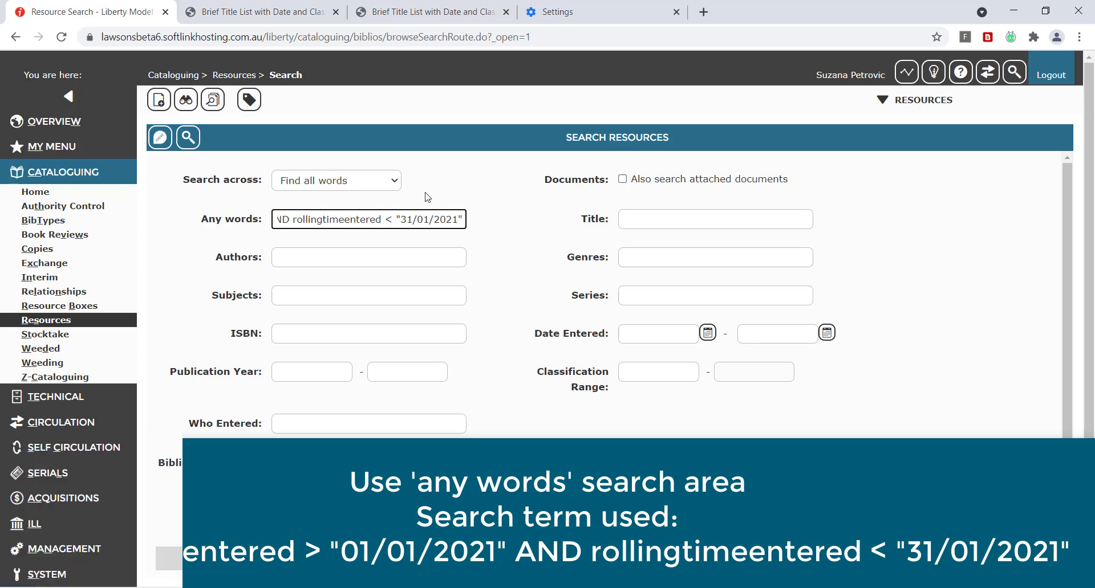
# - Run the search, output its results as a Brief Title List with Date and Classification PDF report, and open the report
pyautogui.click(191, 143)
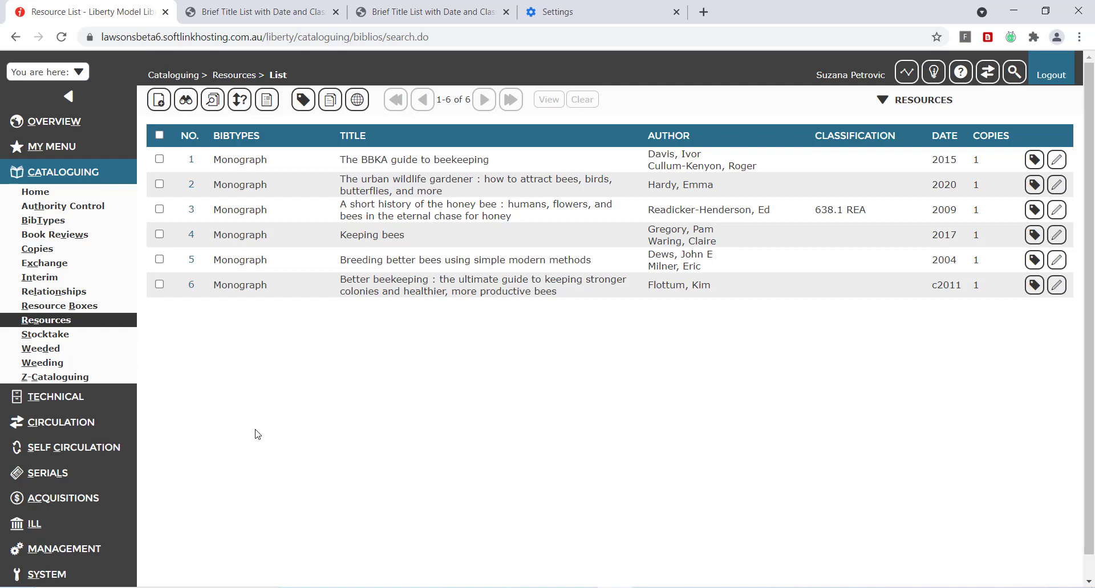
pyautogui.click(269, 100)
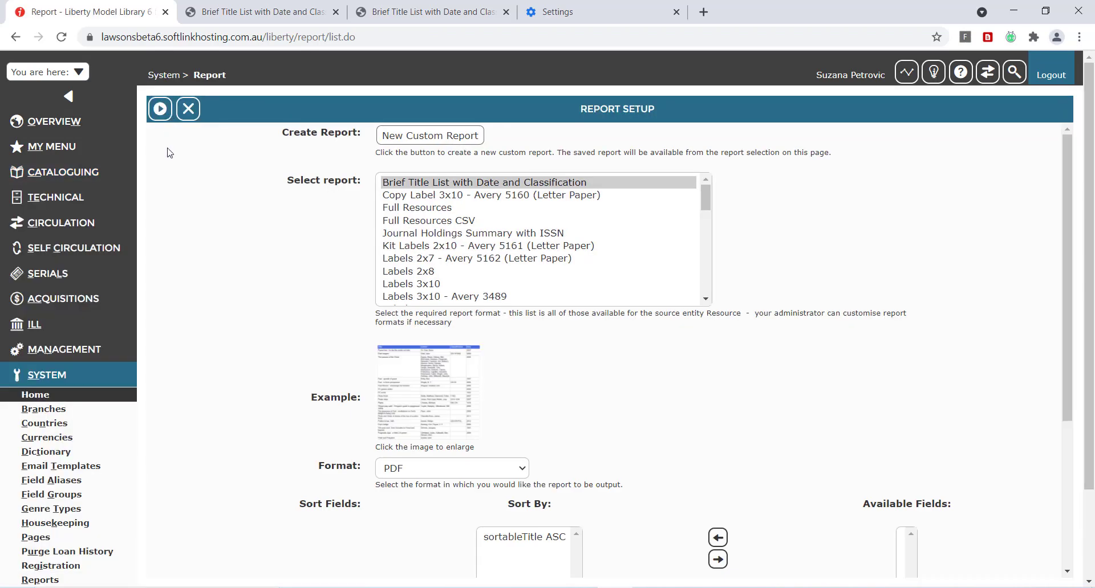
pyautogui.click(164, 115)
pyautogui.click(217, 172)
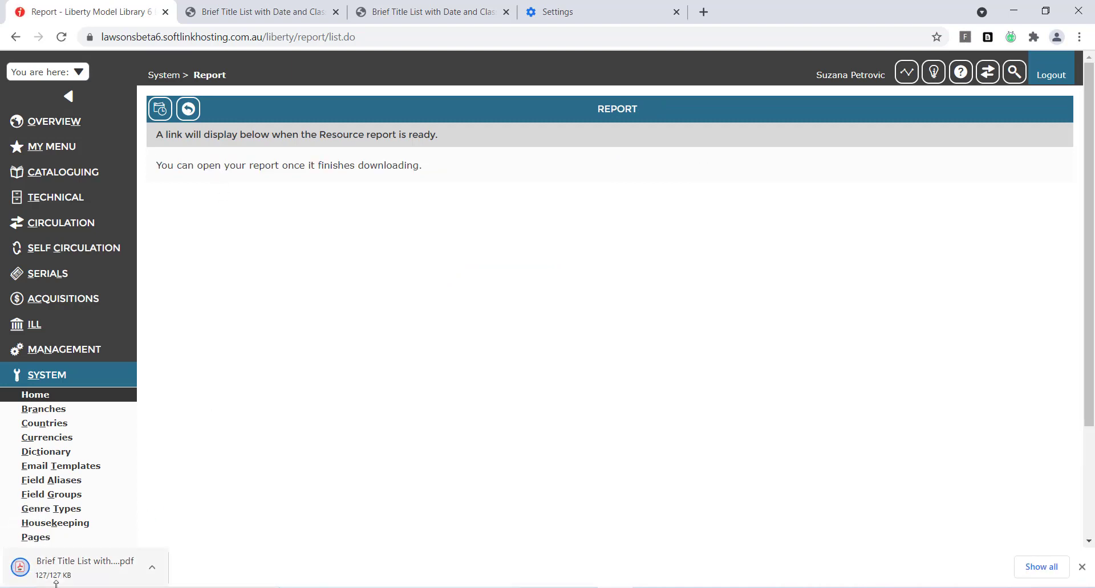
pyautogui.click(22, 568)
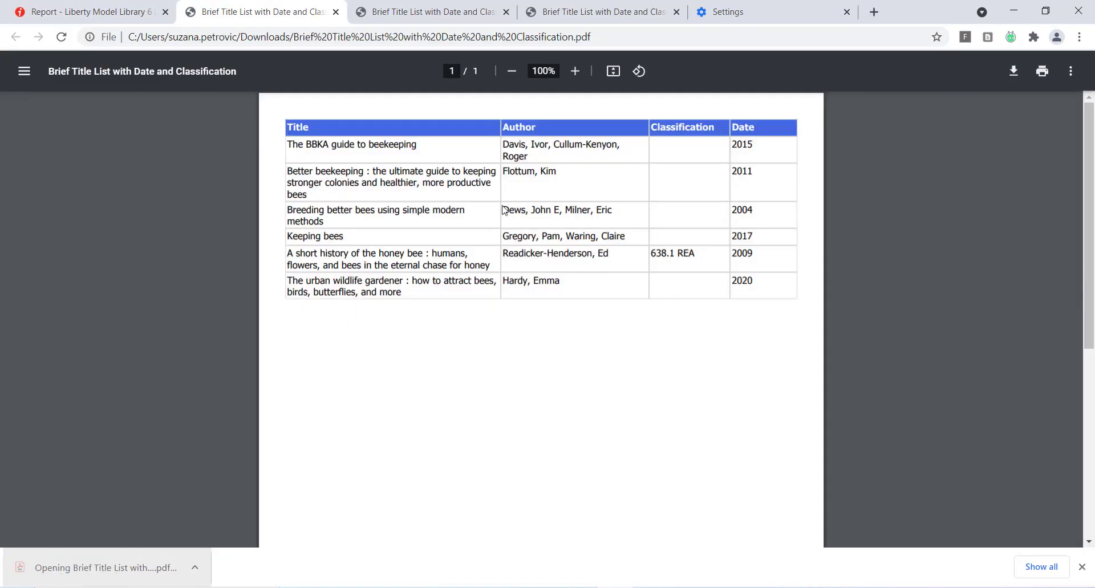
pyautogui.click(574, 71)
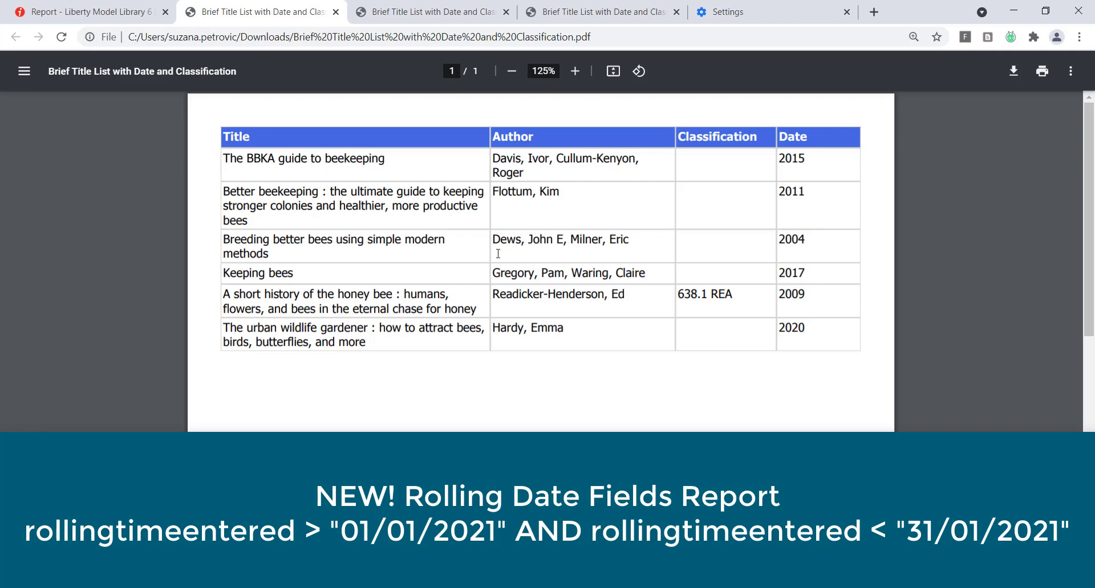
# - Start a schedule for the report with notification subject "New Monthly Report - Resources Added" and notification type Email with attachment
pyautogui.click(86, 13)
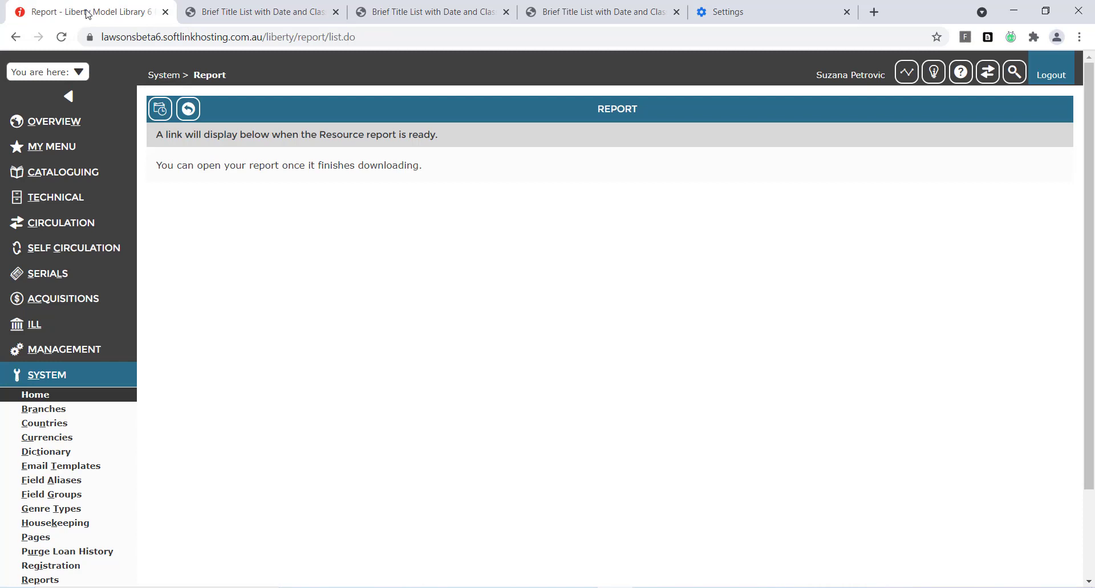
pyautogui.click(163, 114)
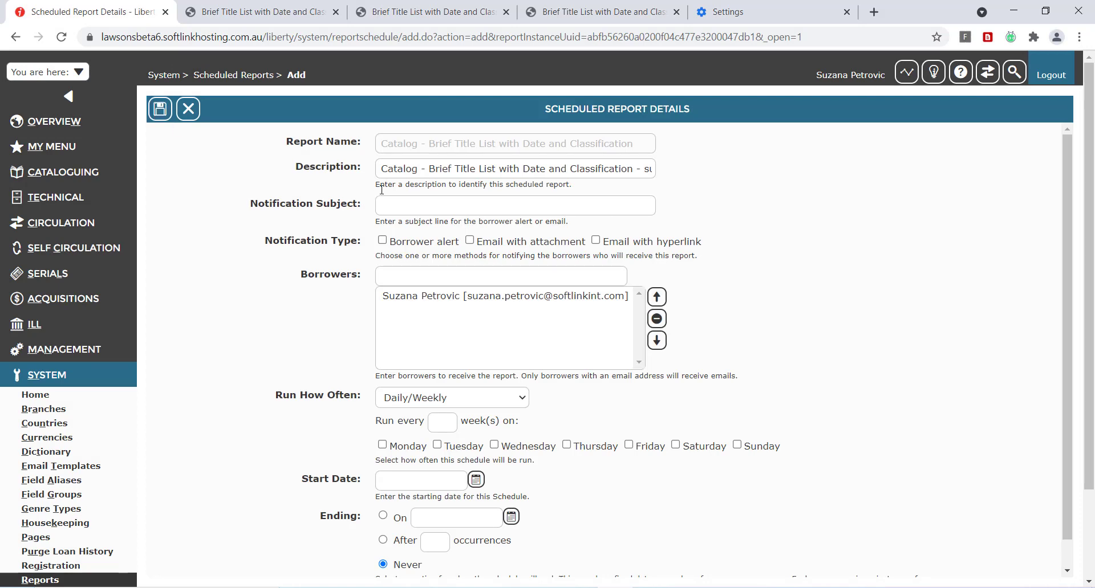
pyautogui.click(427, 206)
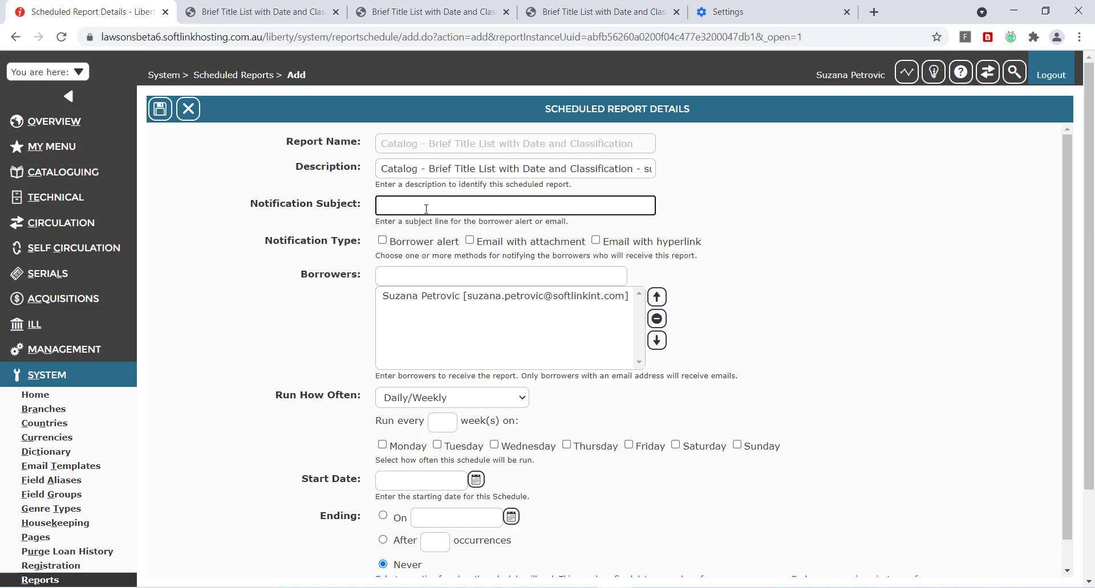
pyautogui.write('New Monthly Report - Resources Added')
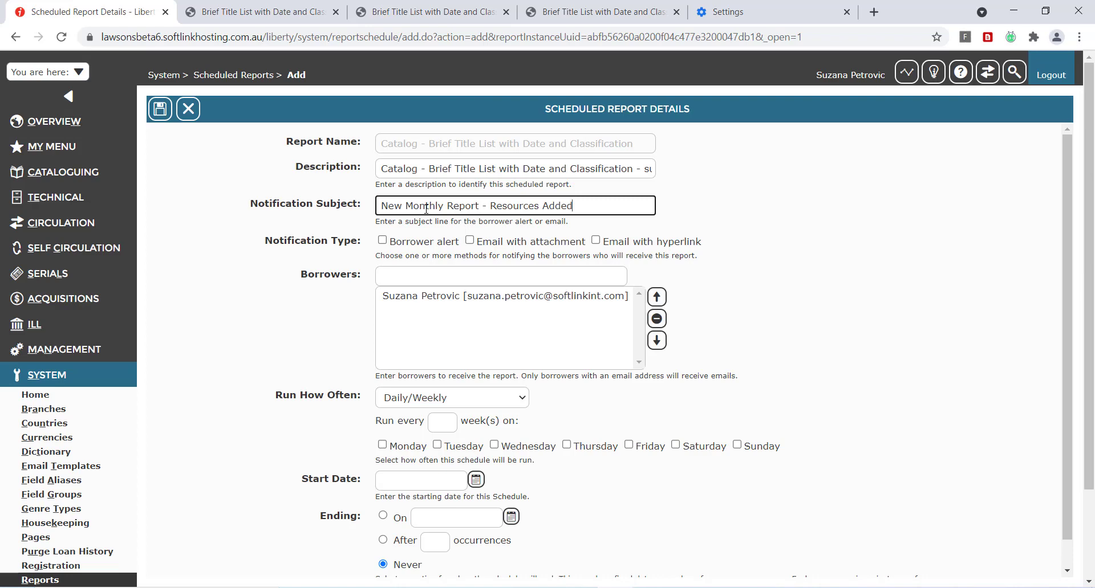
pyautogui.click(471, 241)
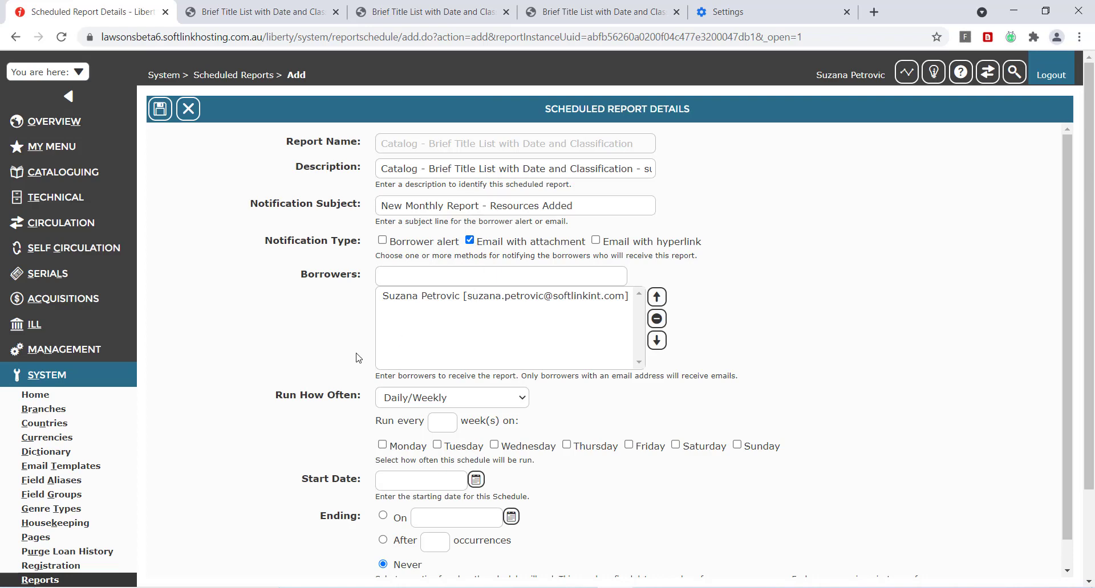
# - Set the scheduled report to run monthly on day 1 of every 1 month
pyautogui.scroll(-1, 263, 428)
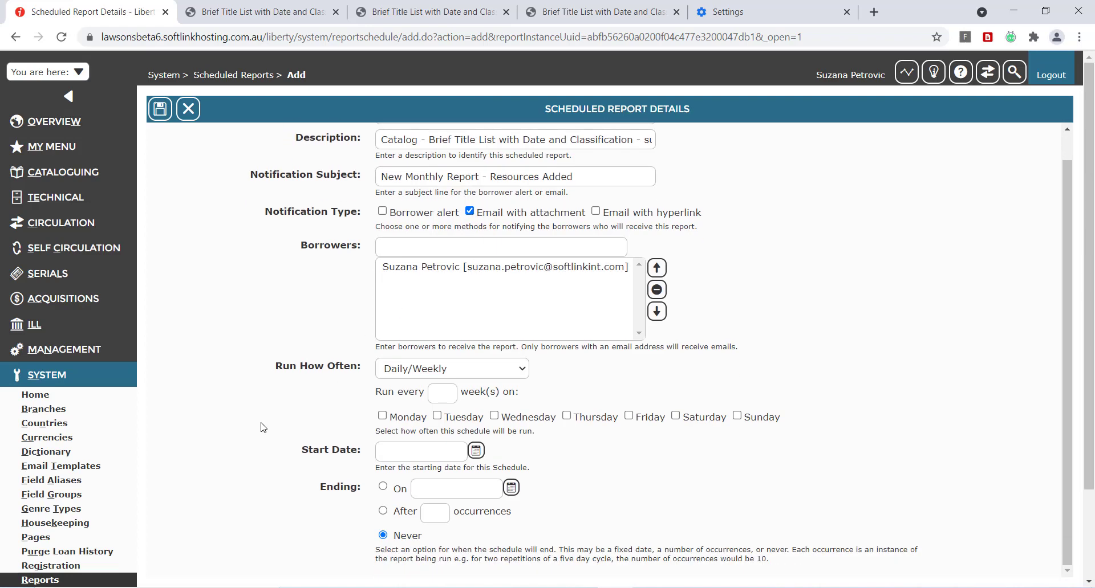
pyautogui.click(472, 368)
pyautogui.click(410, 397)
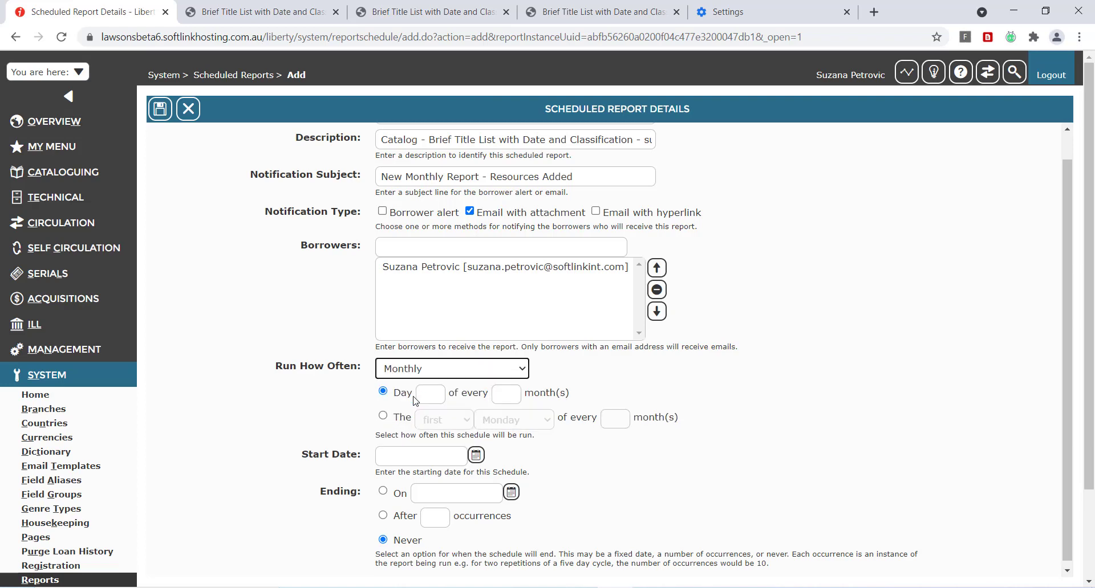
pyautogui.click(437, 393)
pyautogui.write('1')
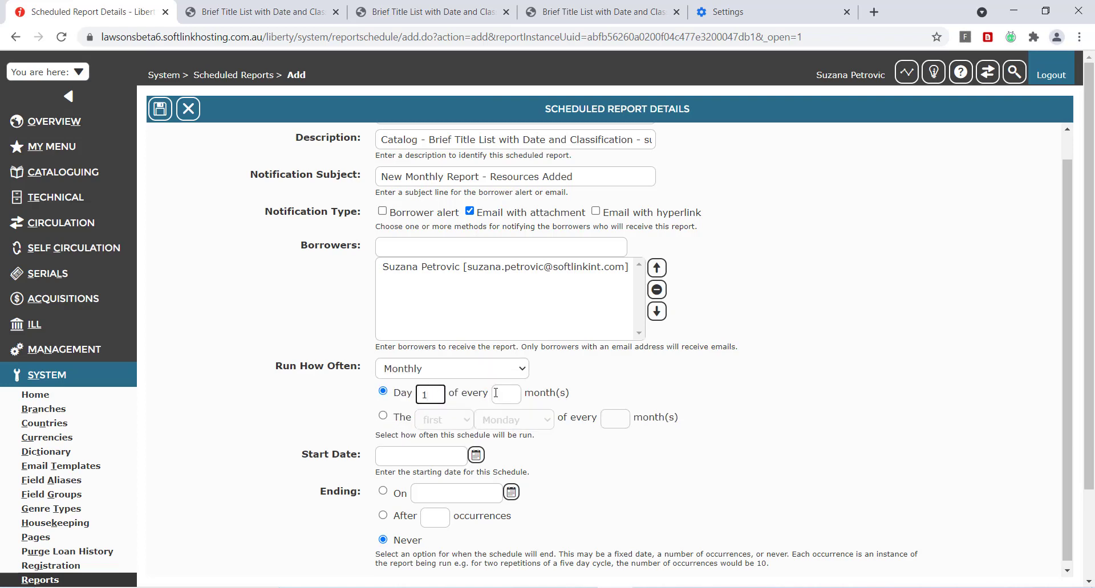
pyautogui.click(496, 394)
pyautogui.write('1')
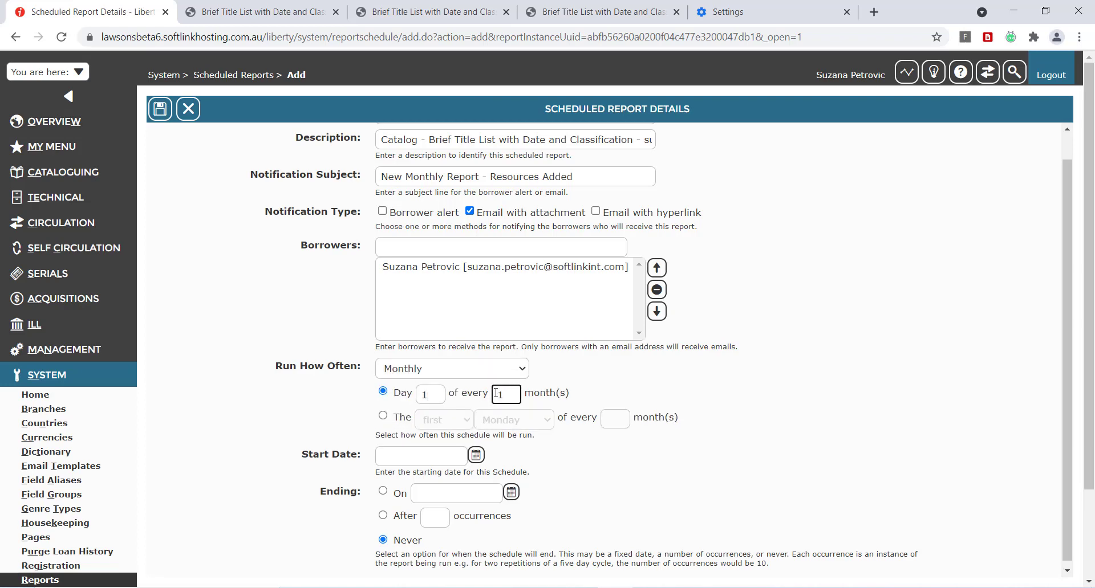
# - Set the schedule's start date to 01/02/2021 and save the scheduled report with no end date
pyautogui.click(476, 457)
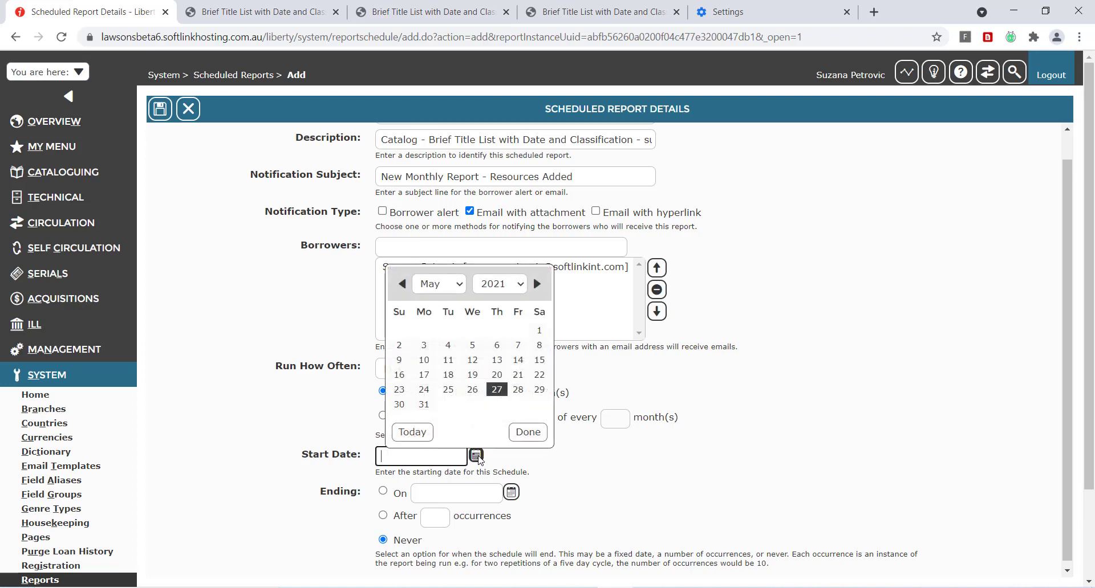
pyautogui.click(402, 283)
pyautogui.click(402, 283)
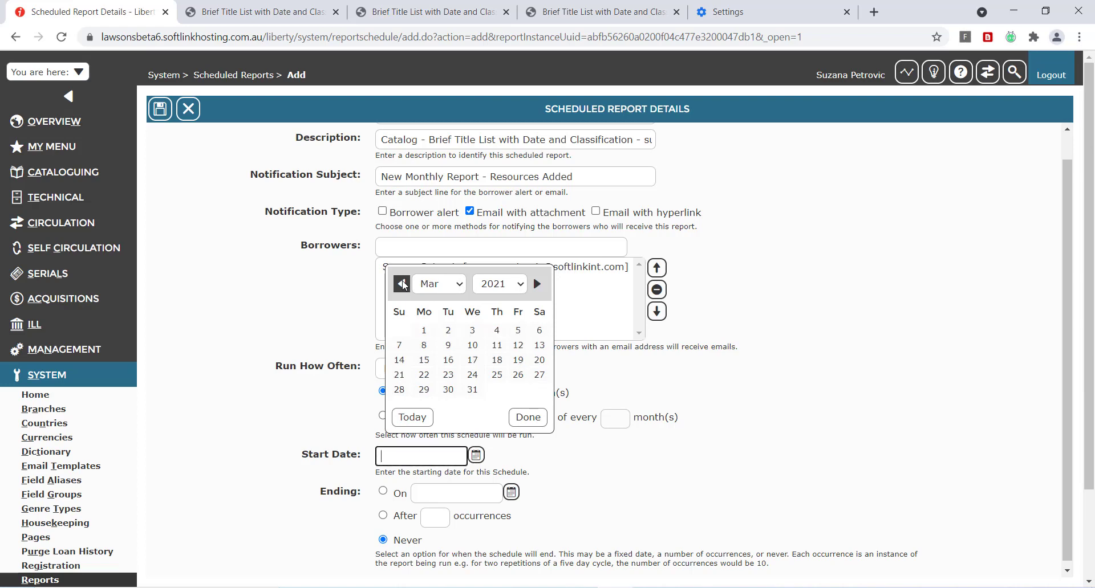
pyautogui.click(402, 283)
pyautogui.click(422, 334)
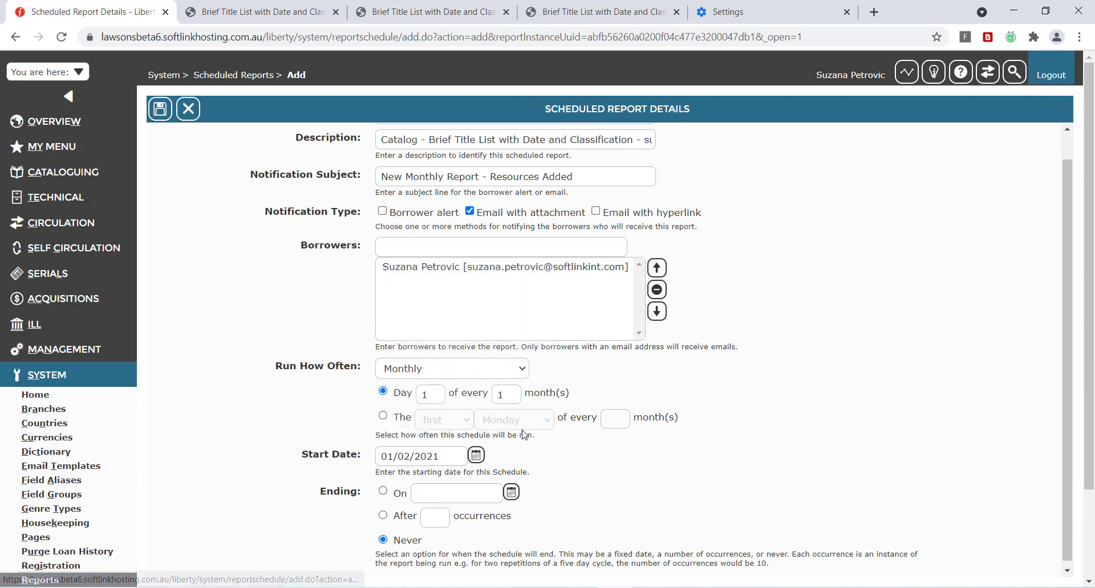
pyautogui.scroll(-1, 614, 471)
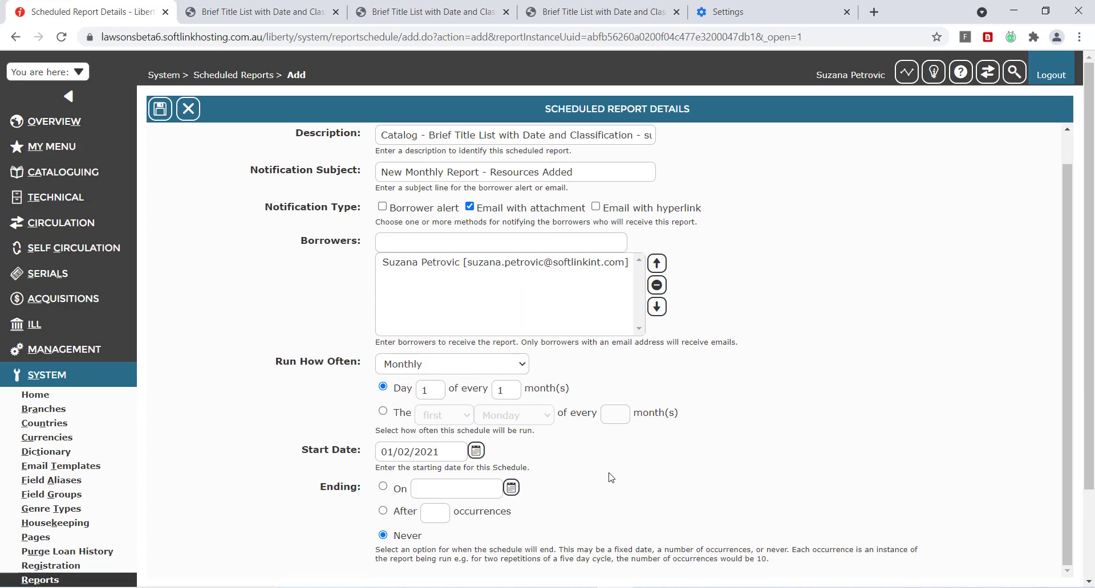
pyautogui.click(161, 110)
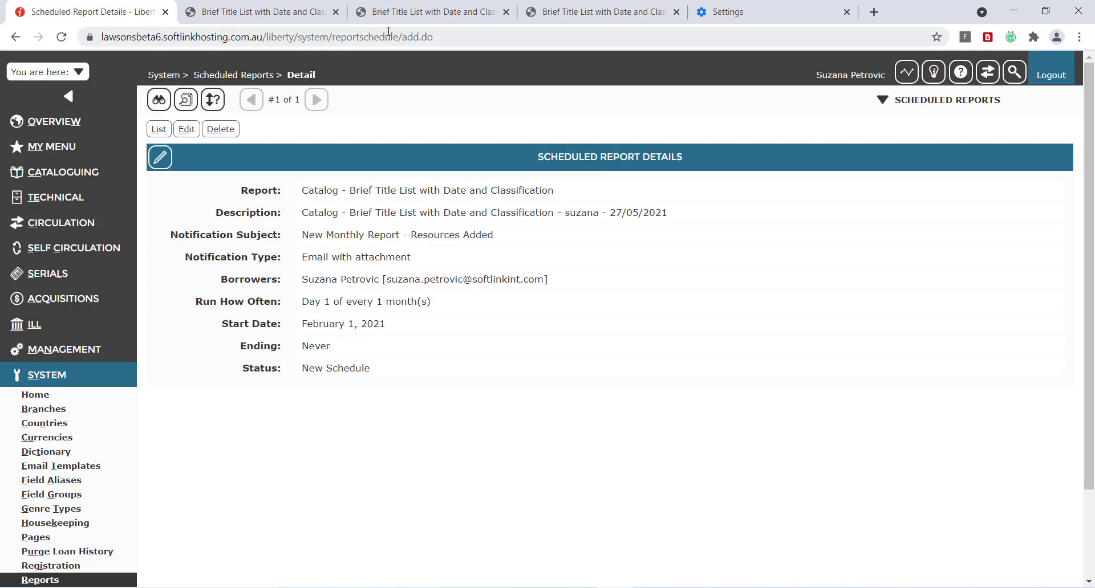
# - View the two already opened example Brief Title List reports for resources added in February and March
pyautogui.click(408, 16)
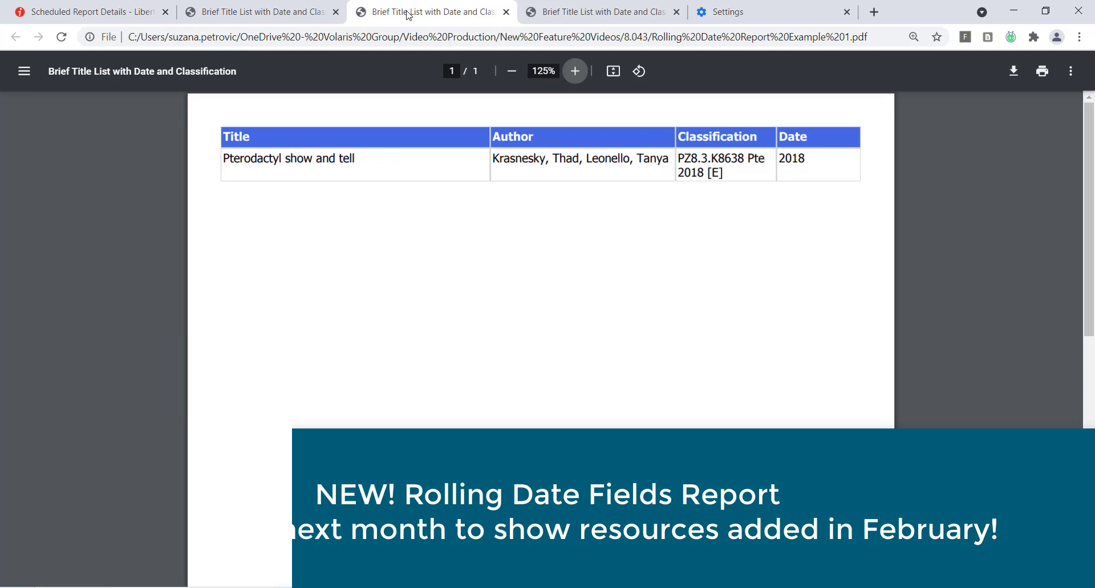
pyautogui.click(560, 12)
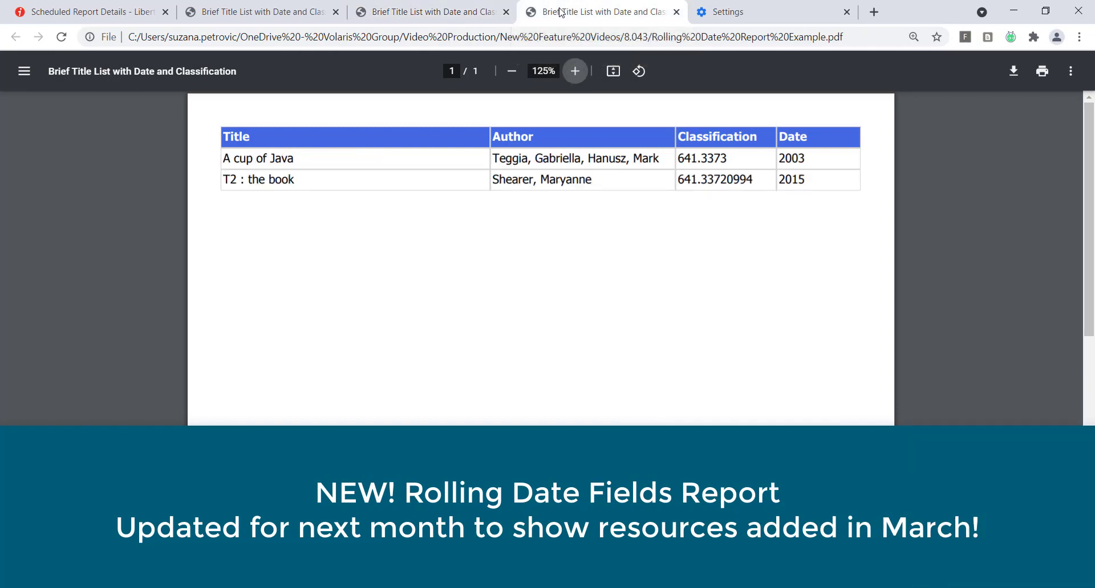
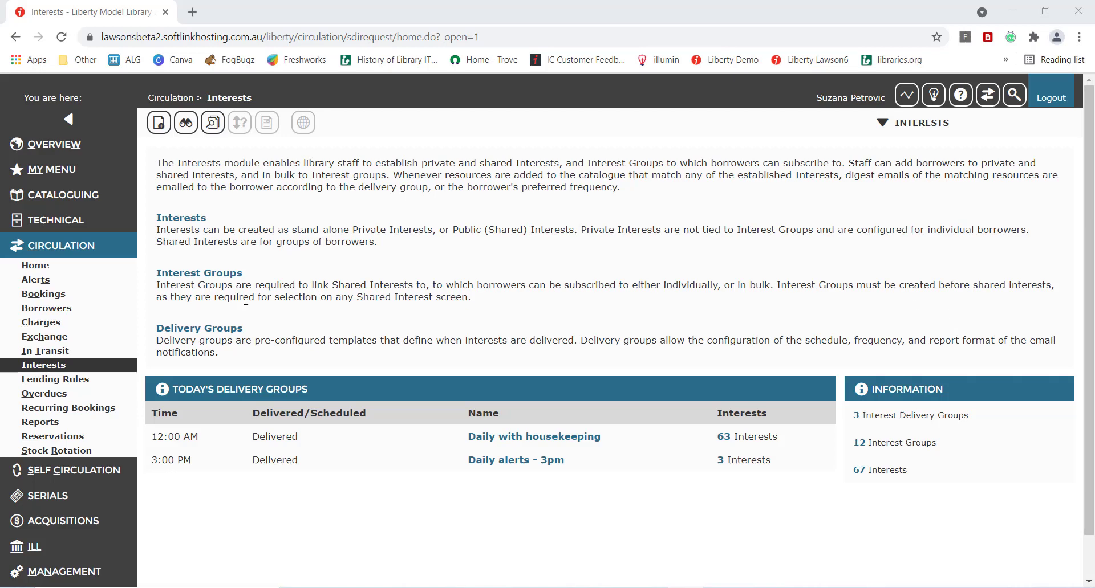
# - Open the list of interest Delivery Groups from the Interests module
pyautogui.click(183, 329)
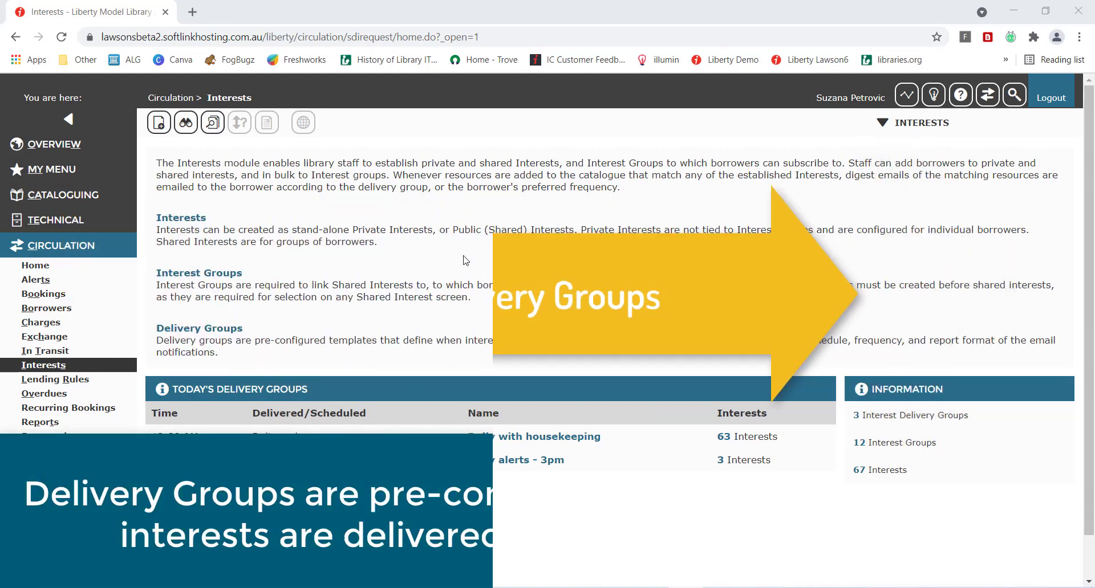
pyautogui.click(224, 331)
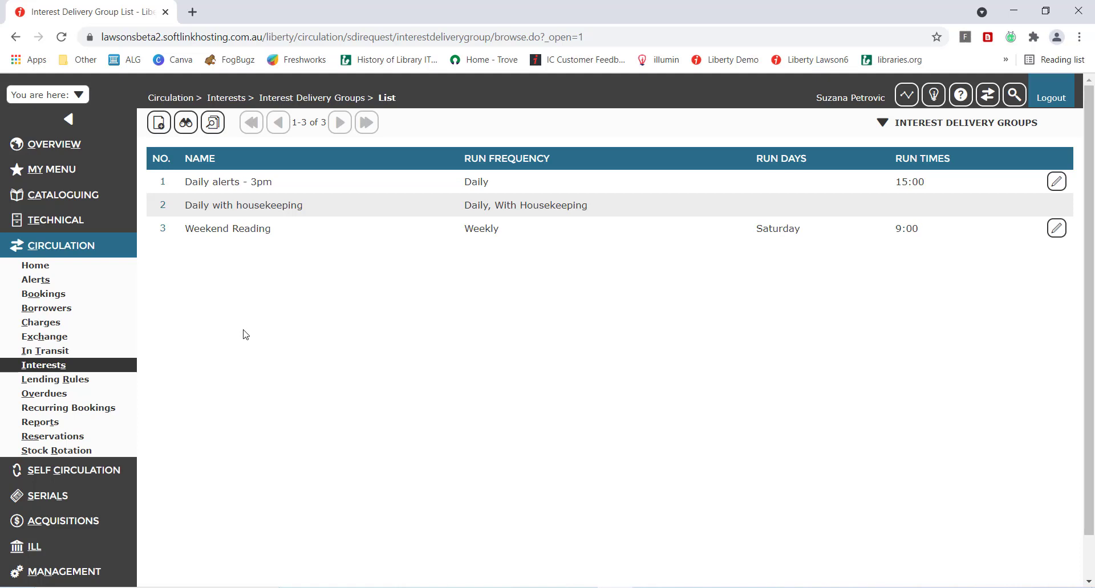
# - Create a new interest delivery group named "Weekly News Roundup" using the report Interests Notification - High Volume Layout
pyautogui.click(160, 124)
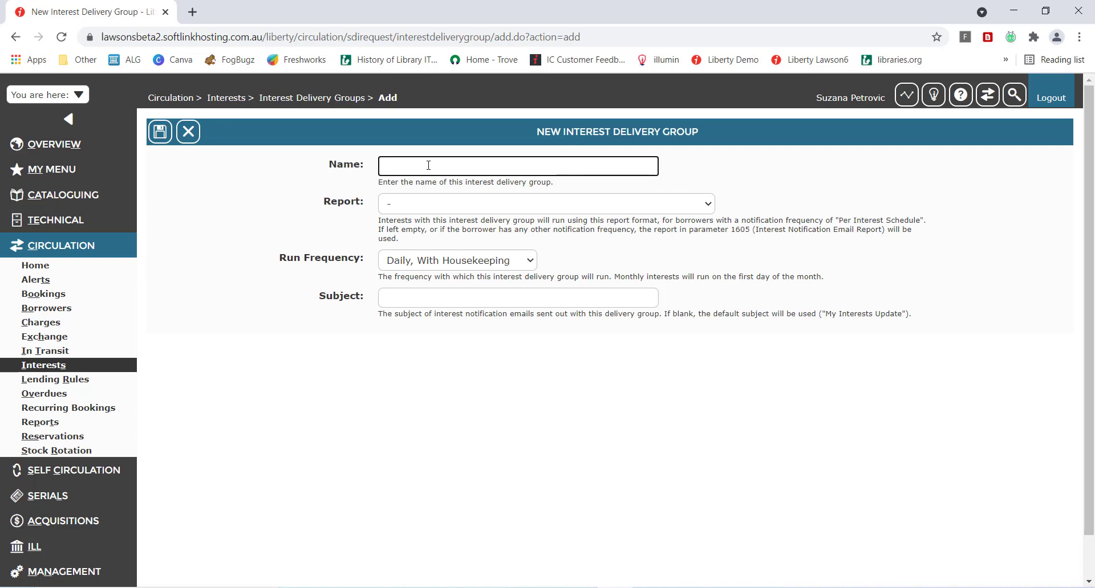
pyautogui.write('Weekly News Roundup')
pyautogui.click(436, 211)
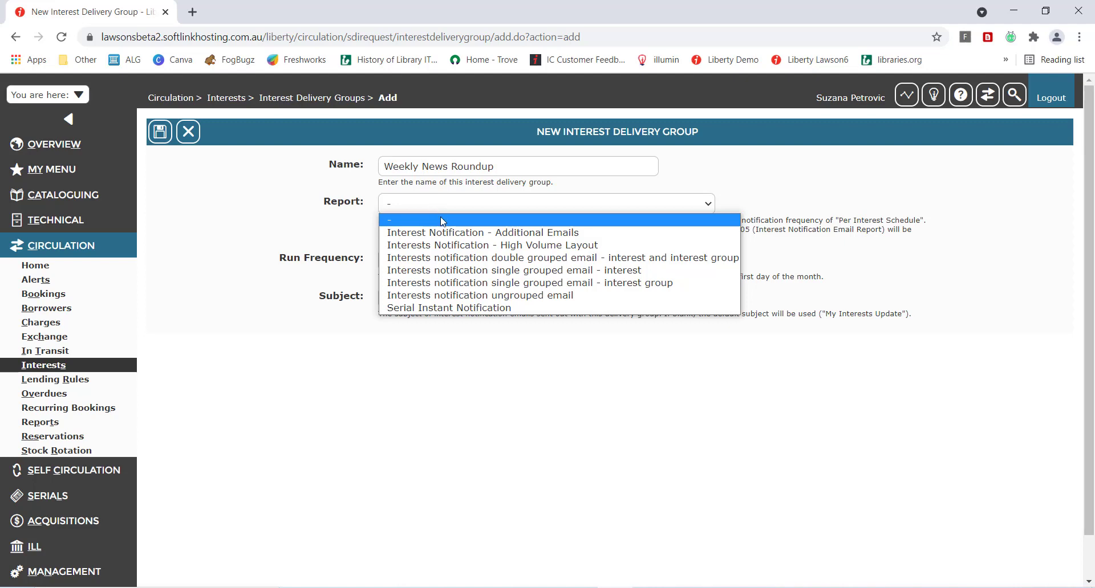
pyautogui.click(460, 246)
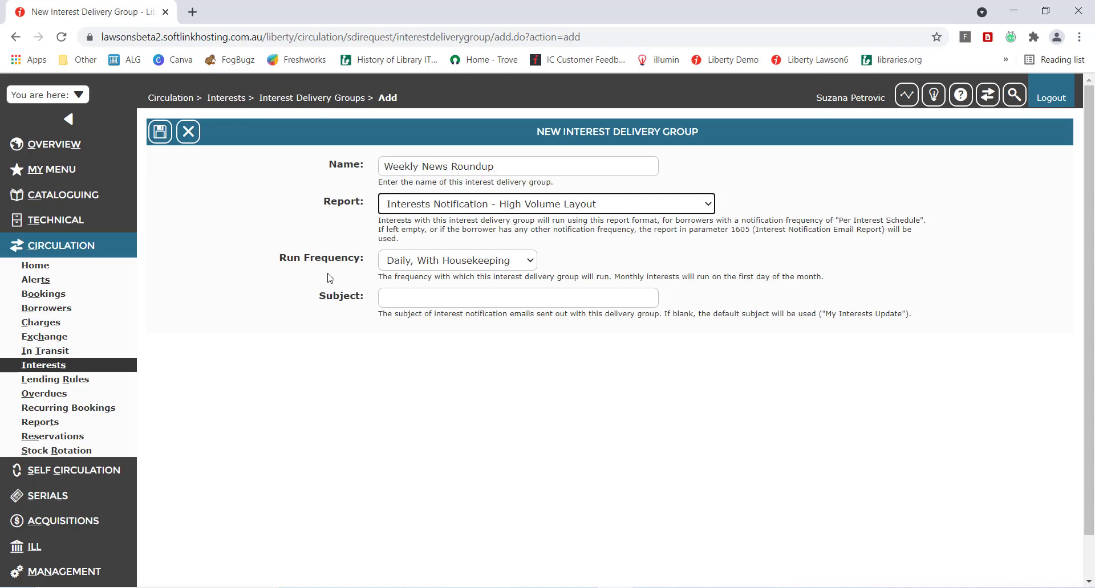
# - Set the delivery group's run frequency to Weekly with Wednesday and Friday as run days
pyautogui.click(441, 261)
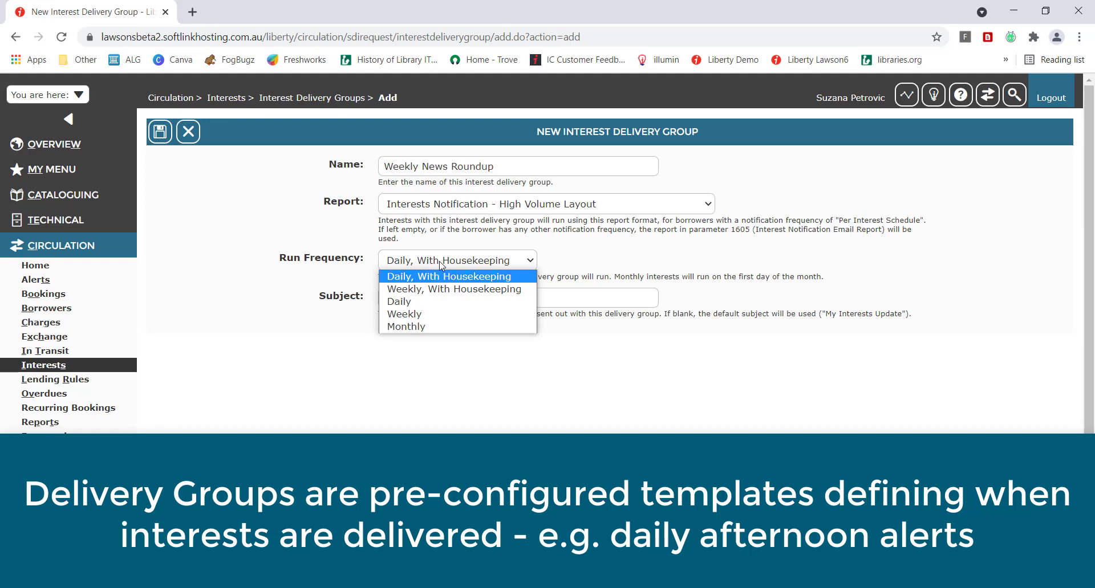
pyautogui.click(422, 315)
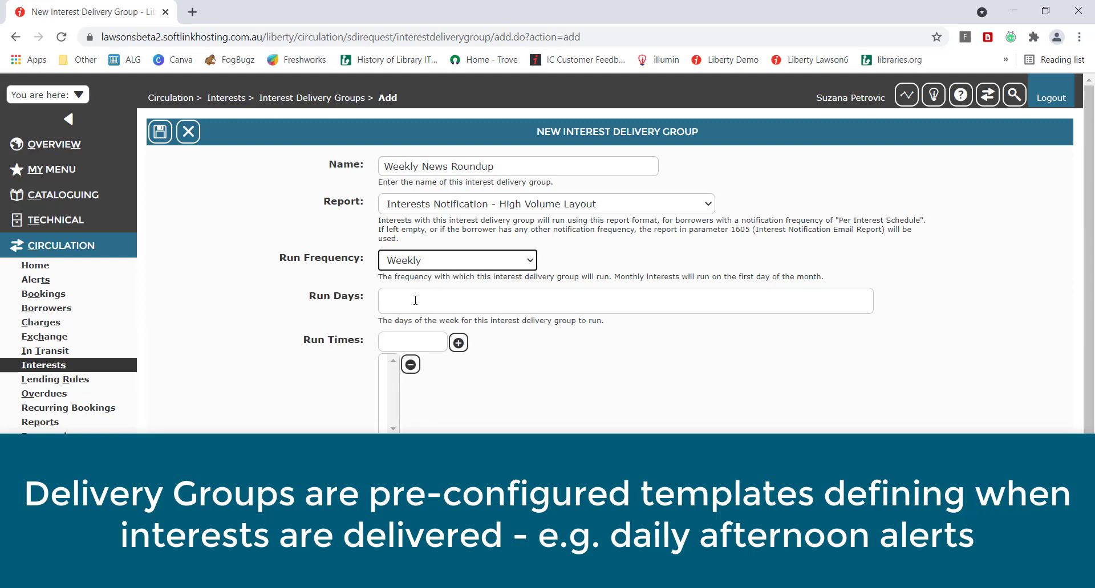
pyautogui.click(415, 300)
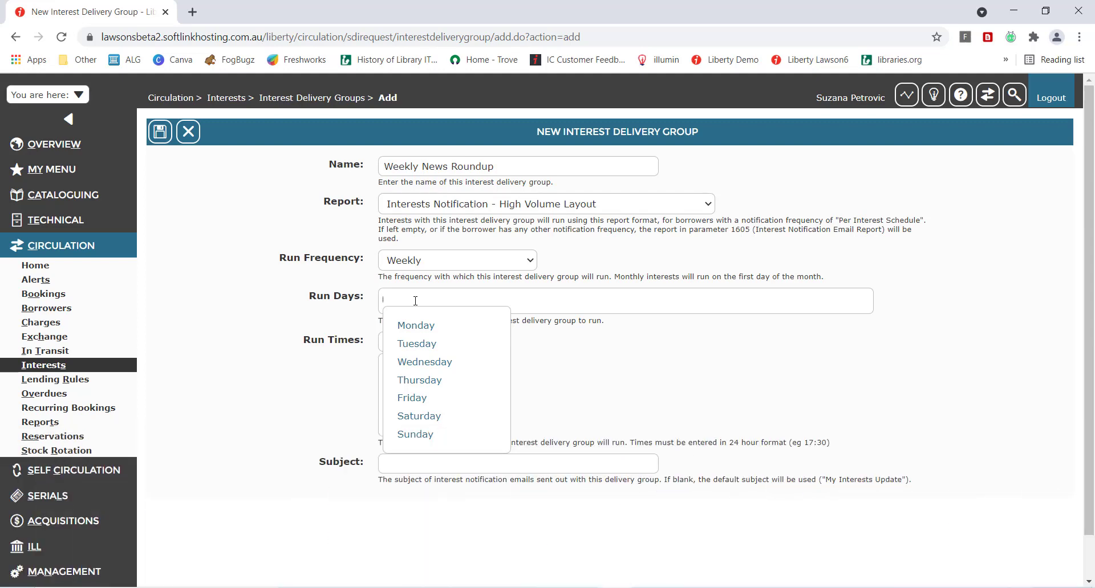
pyautogui.click(433, 362)
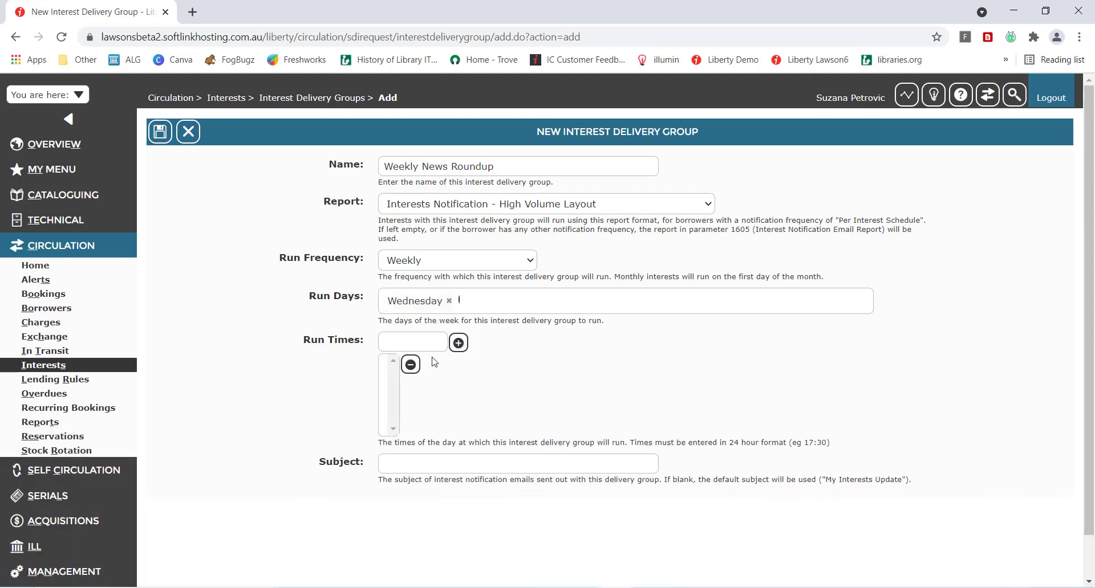
pyautogui.click(514, 301)
pyautogui.click(500, 398)
# - Add a run time of 13:00 and save the delivery group with the subject "Weekly News Roundup"
pyautogui.click(413, 342)
pyautogui.write('13:00')
pyautogui.click(459, 343)
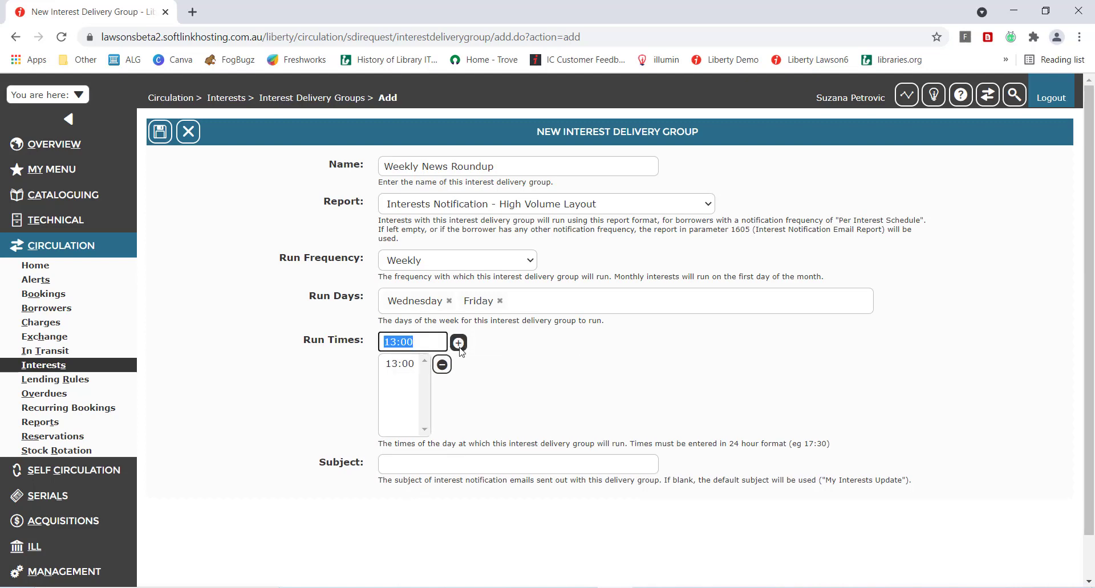
pyautogui.click(477, 463)
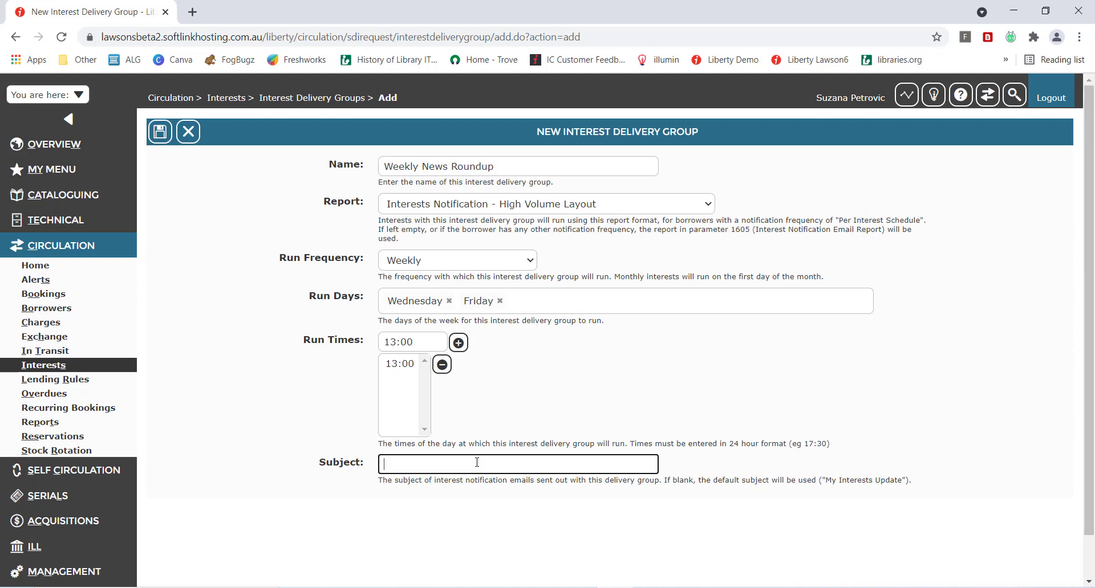
pyautogui.write('Weekly News Roundup')
pyautogui.click(160, 134)
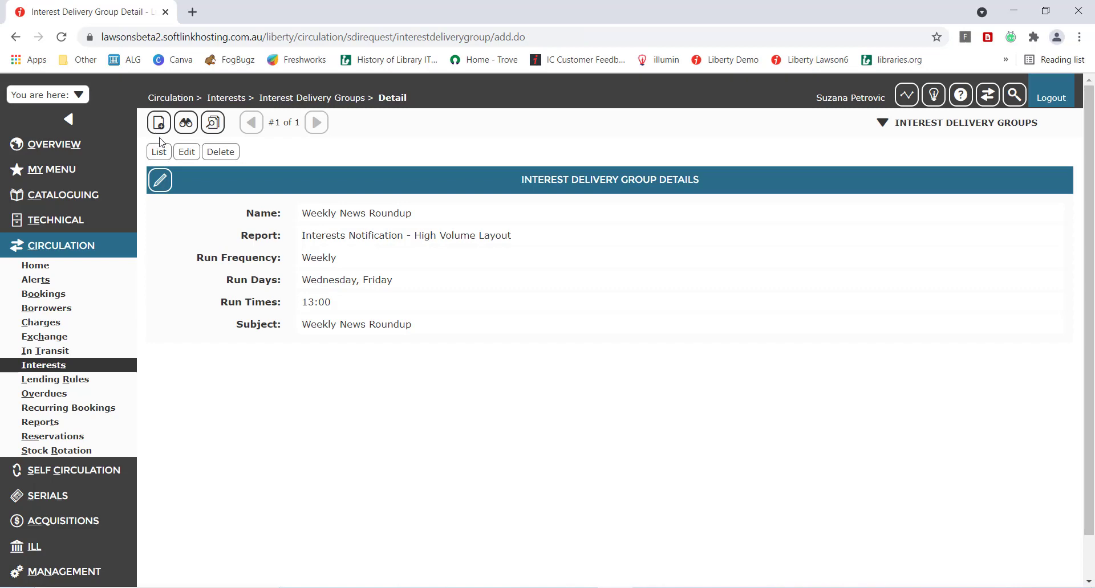
# - Start a new interest group from the Interests module and name it "Law Update"
pyautogui.click(69, 371)
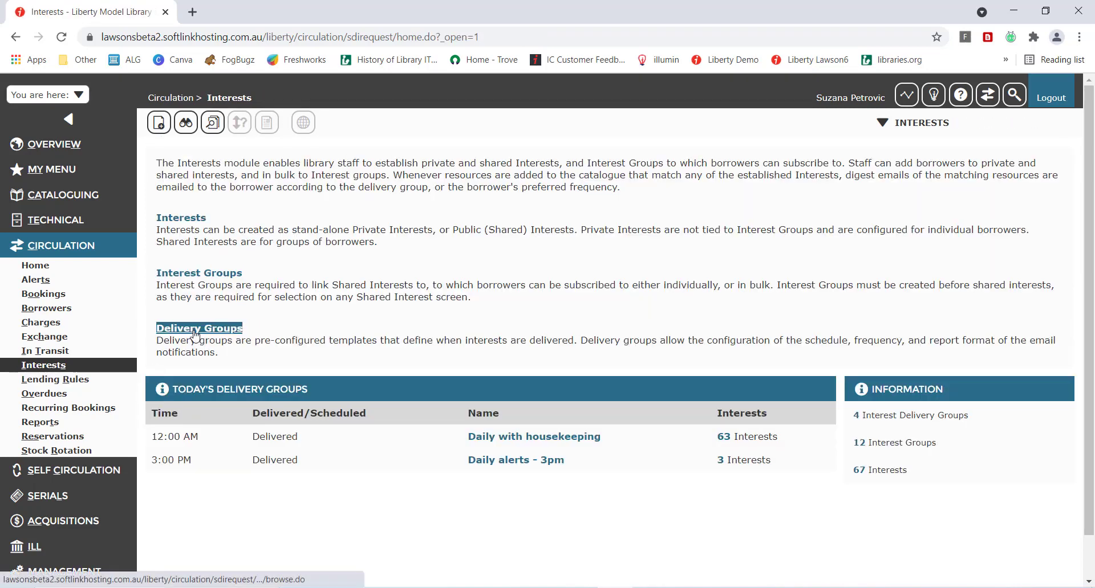
pyautogui.click(194, 329)
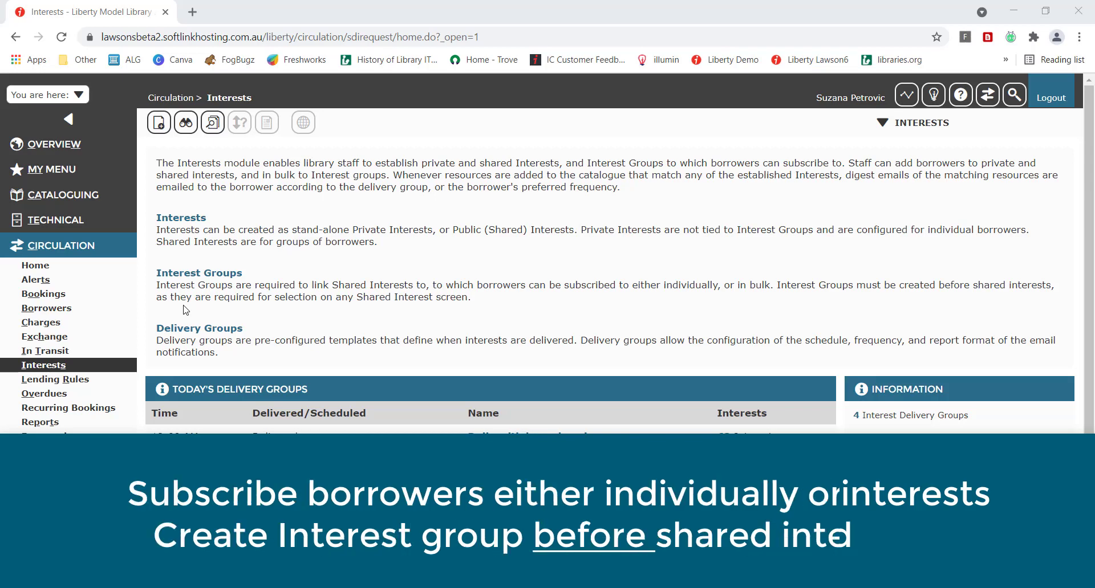
pyautogui.click(194, 275)
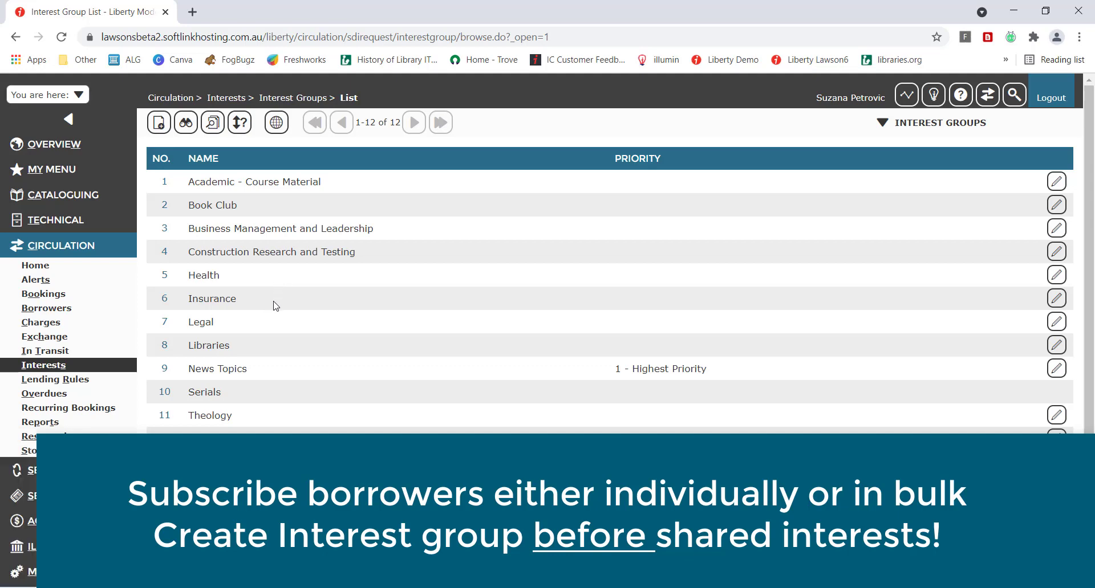
pyautogui.click(159, 123)
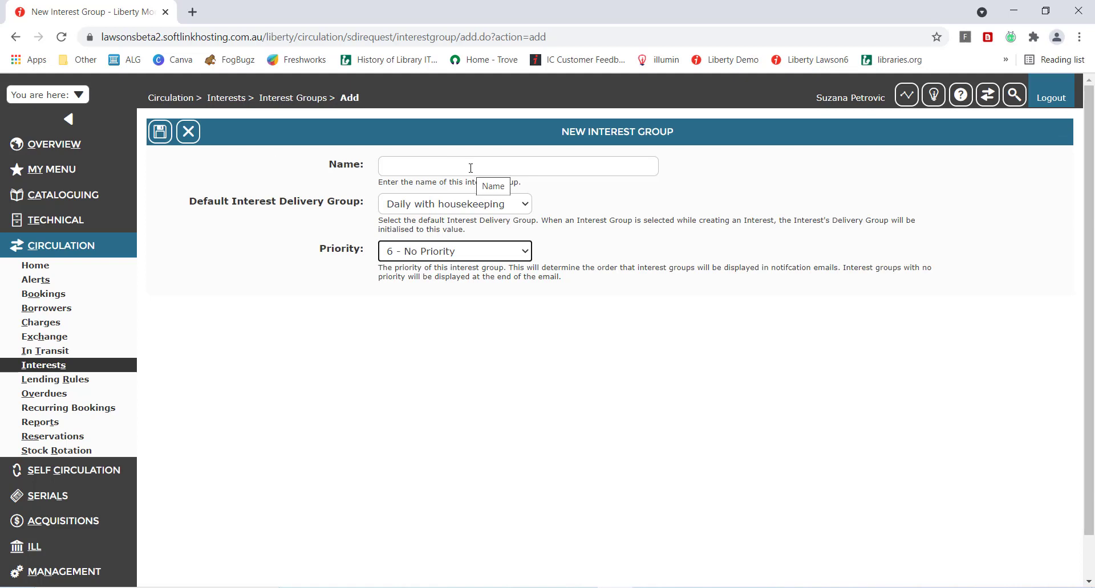
pyautogui.click(471, 168)
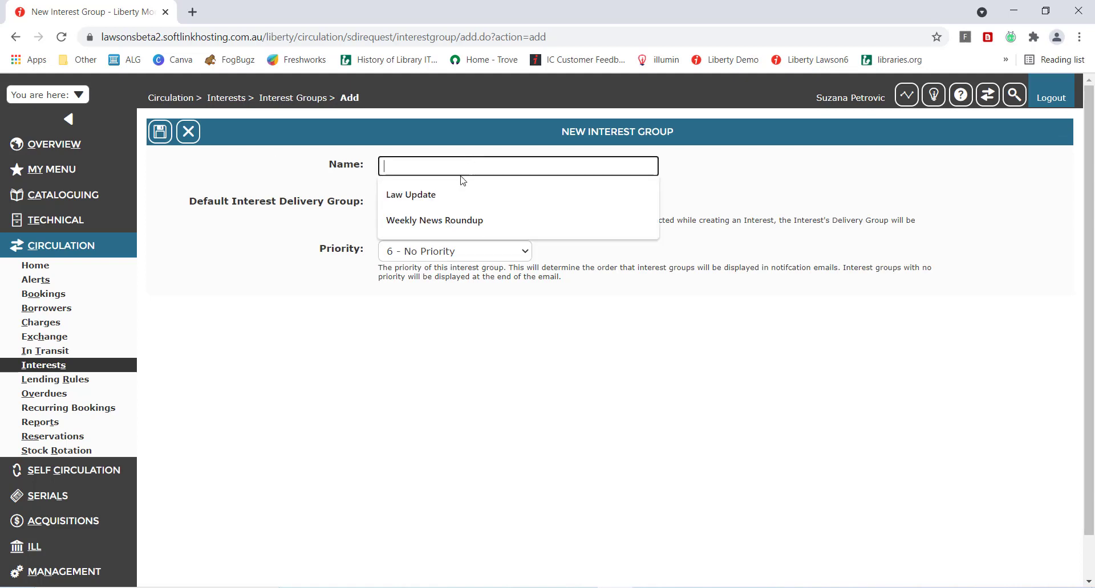
pyautogui.click(424, 193)
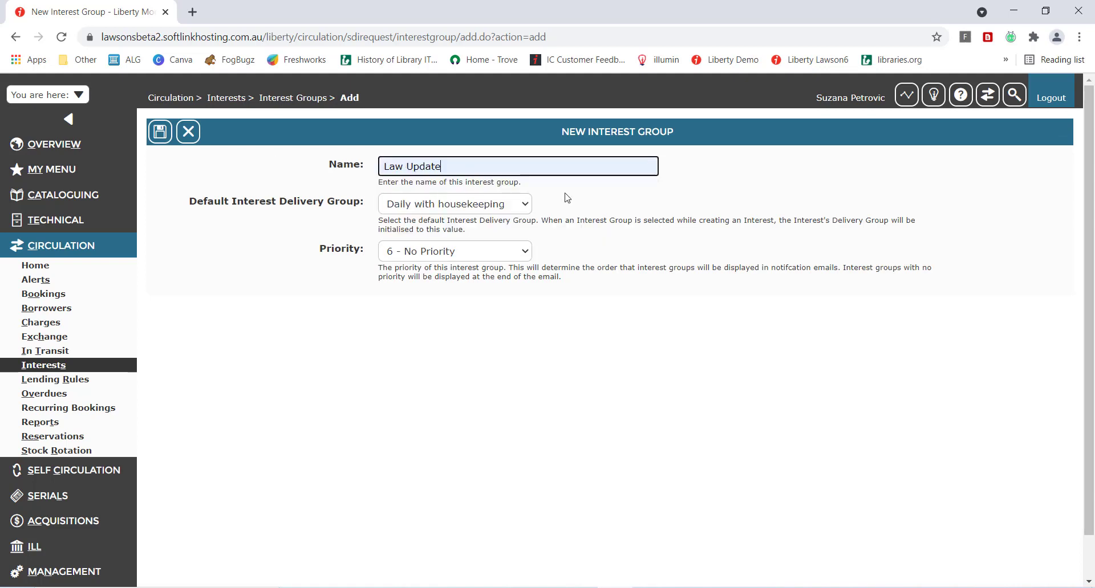
# - Set the group's default delivery group to Weekly News Roundup and priority to 1 - Highest Priority, and save it
pyautogui.click(504, 210)
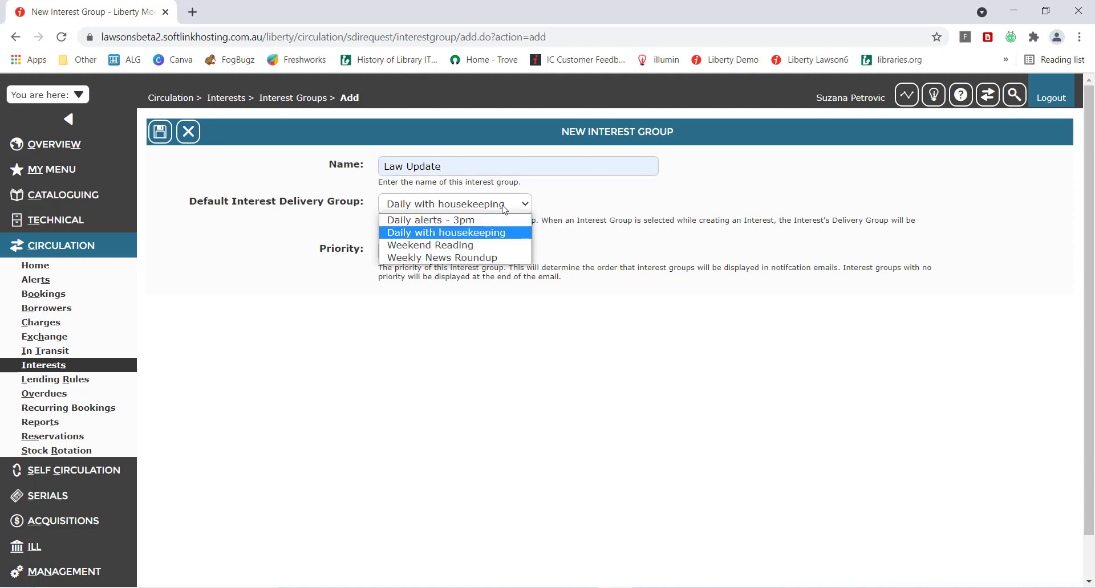
pyautogui.click(489, 259)
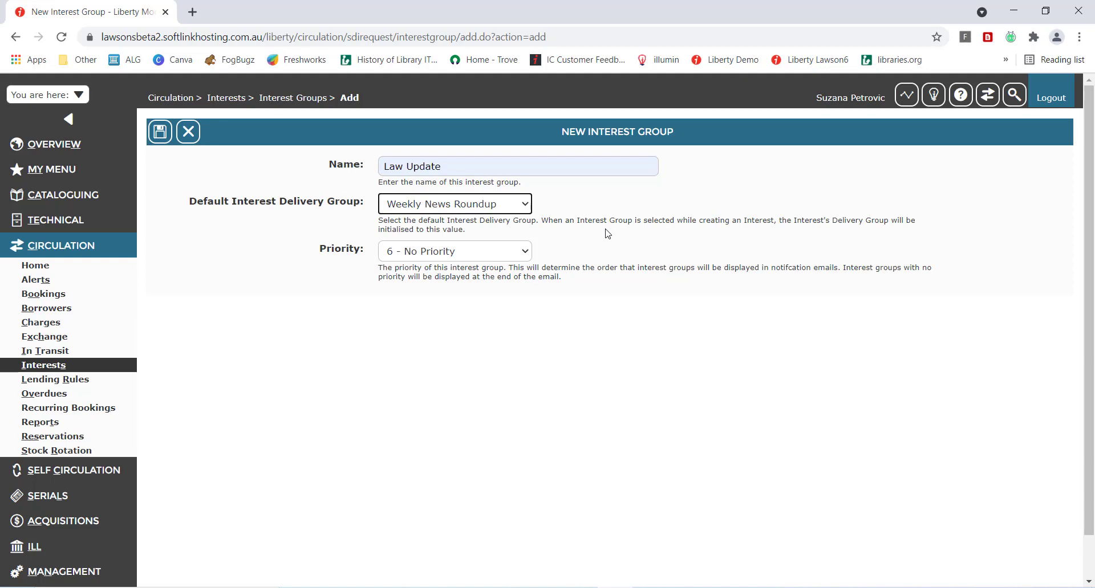
pyautogui.click(471, 256)
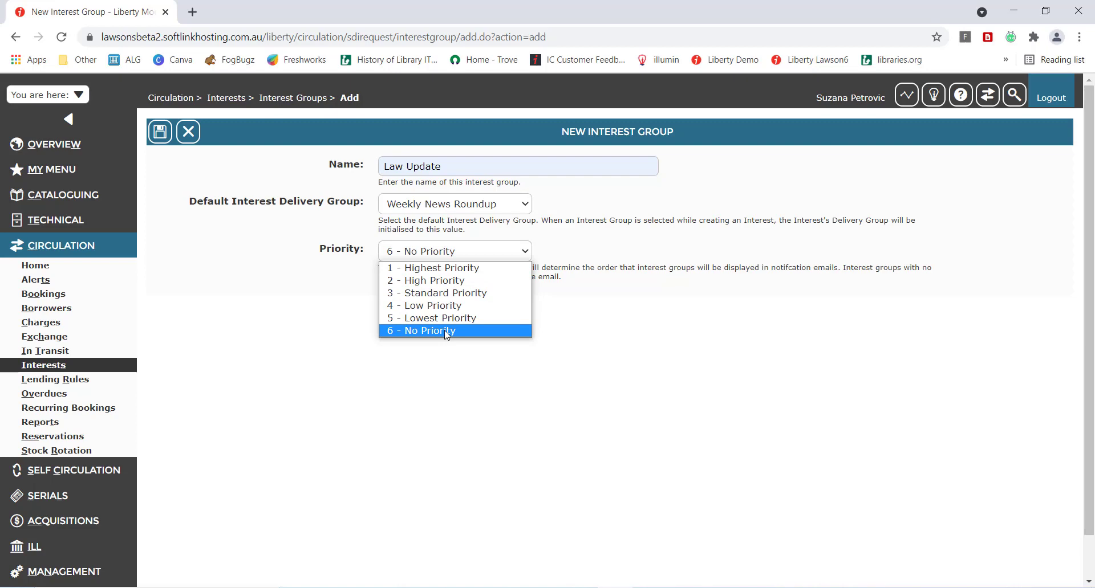
pyautogui.click(439, 268)
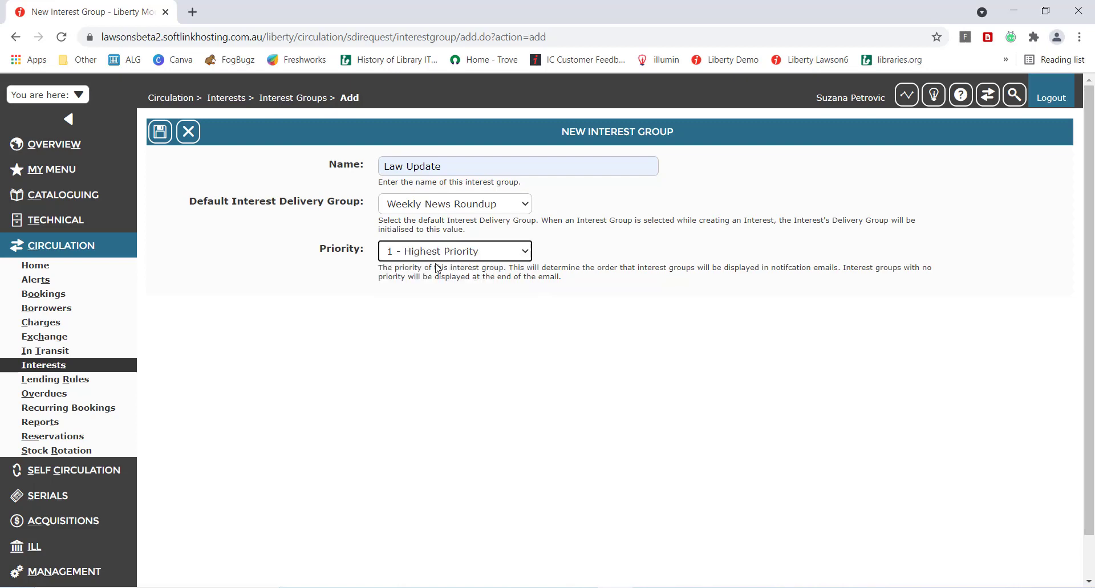
pyautogui.click(161, 133)
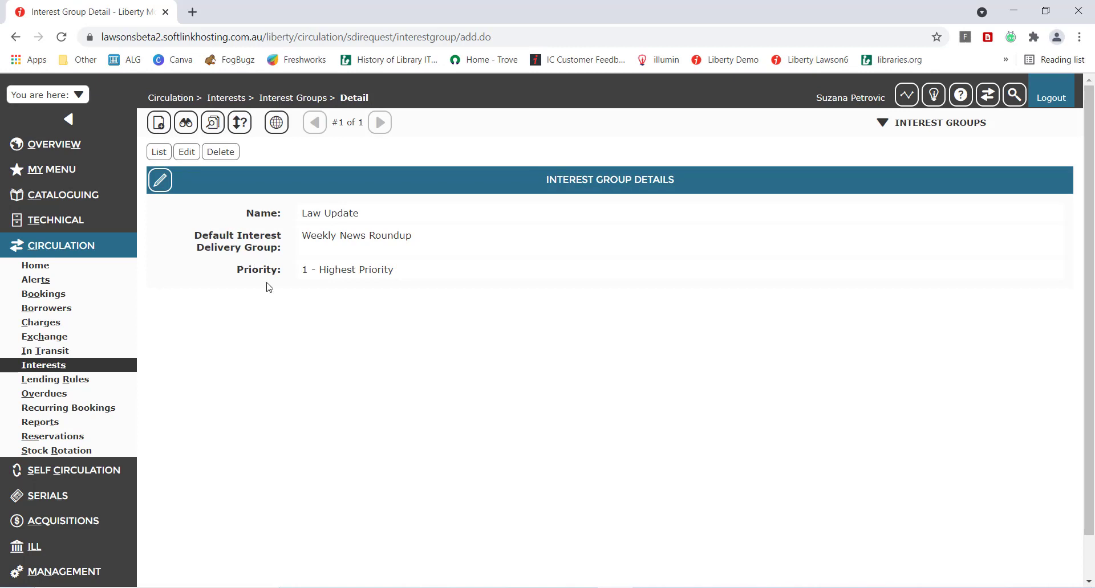
# - Edit the Law Update group to link the interests Civil procedure Victoria, Management and Property Law, and save it
pyautogui.click(188, 154)
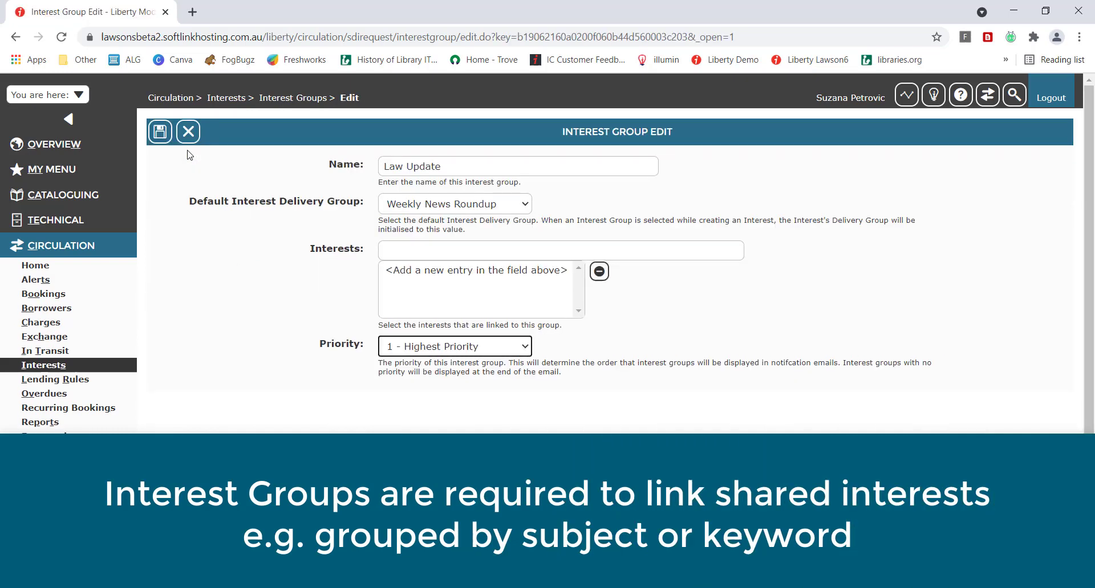
pyautogui.click(464, 250)
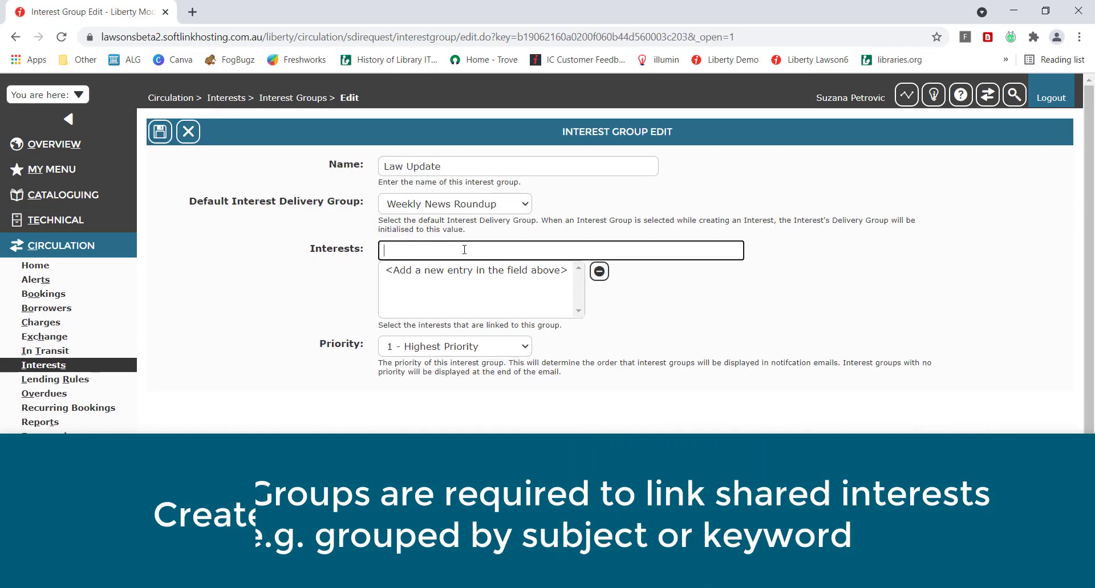
pyautogui.write('civil')
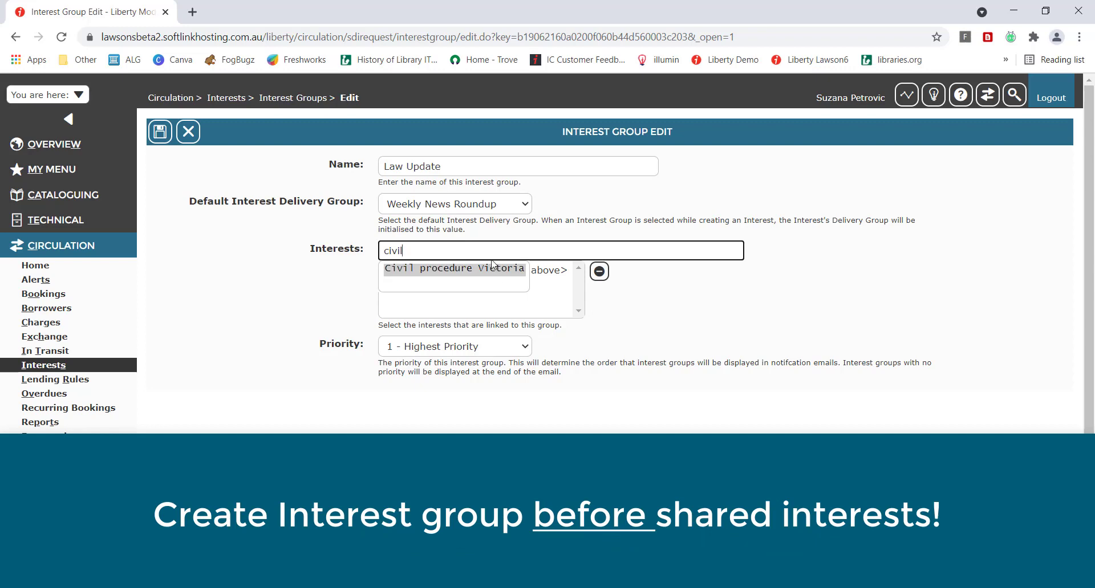
pyautogui.click(495, 268)
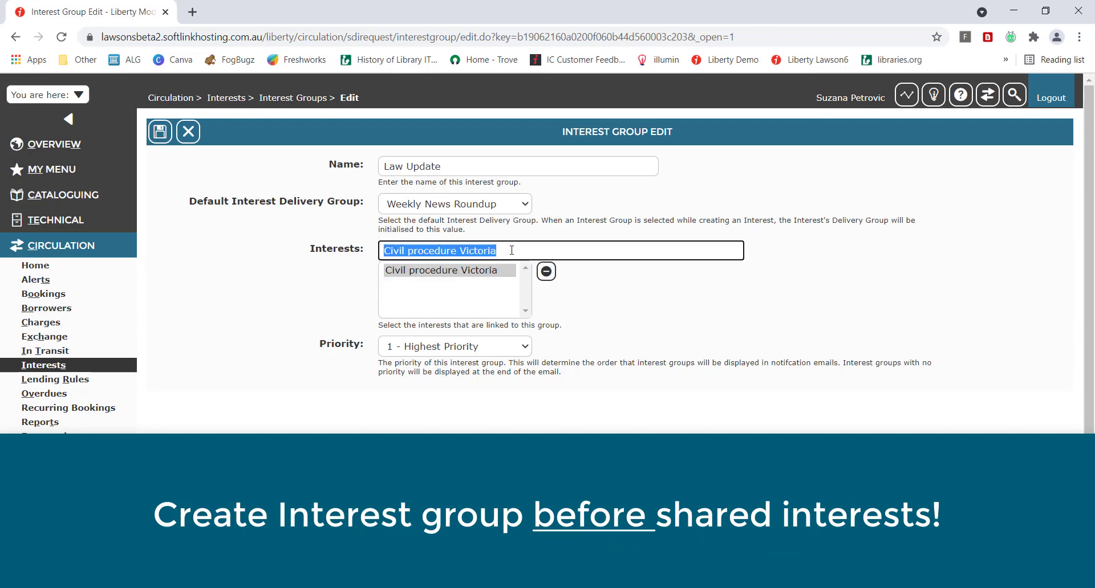
pyautogui.write('manage')
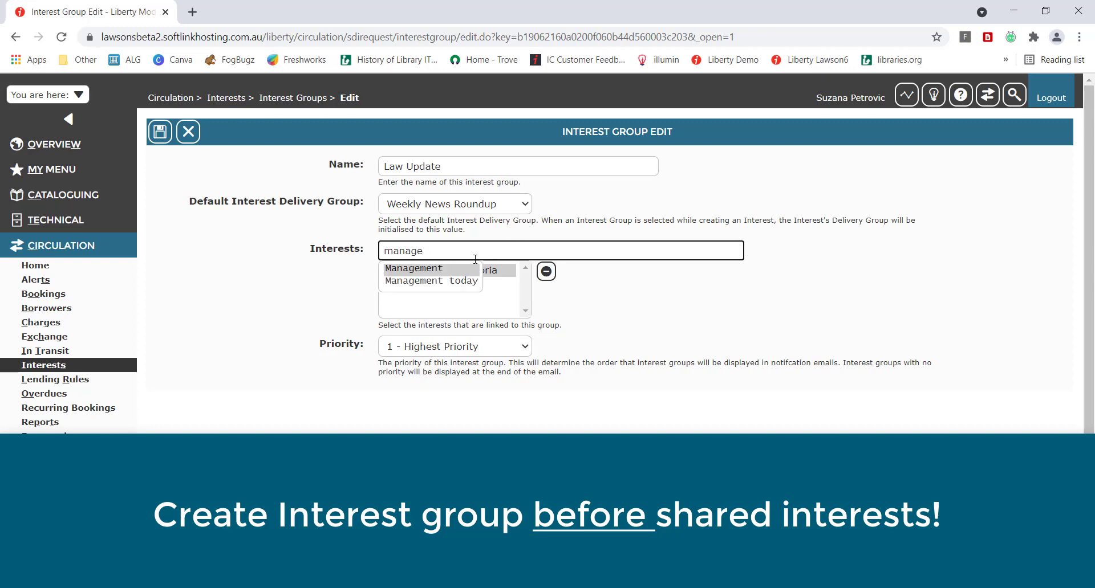
pyautogui.click(451, 269)
pyautogui.write('property')
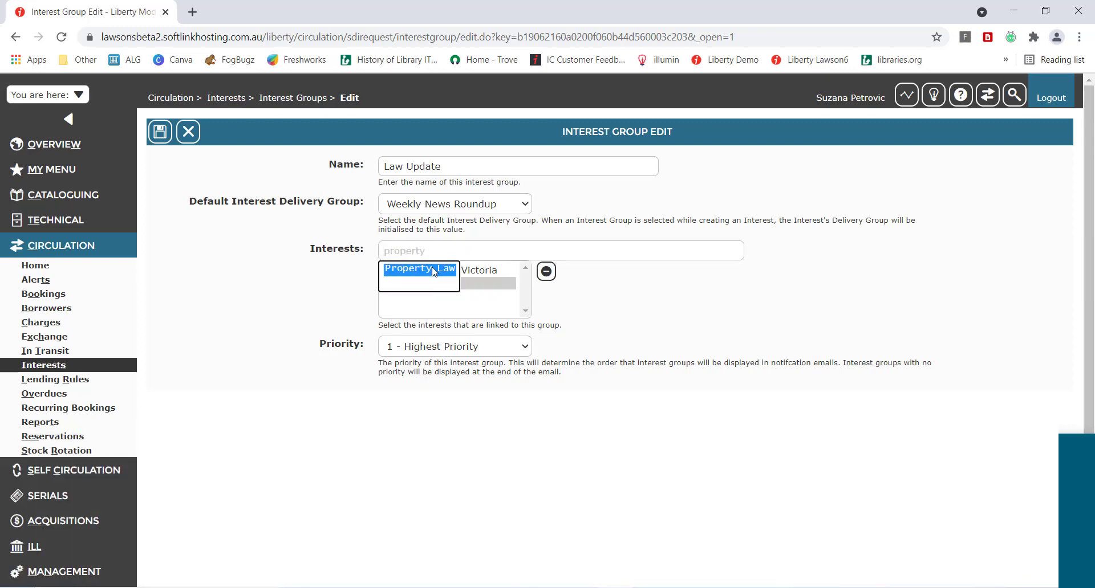
pyautogui.click(434, 270)
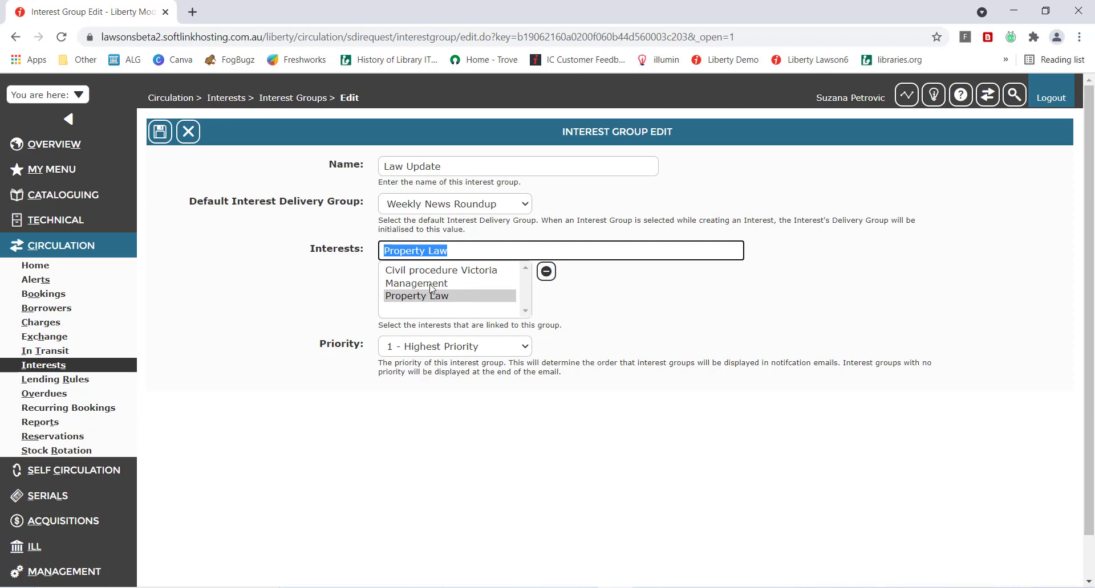
pyautogui.click(161, 136)
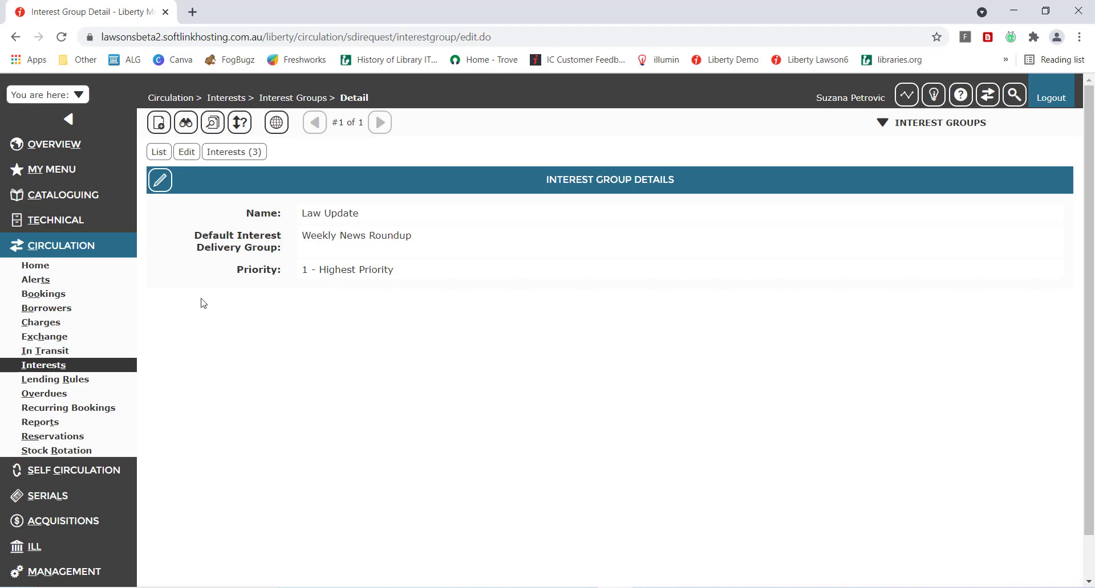
# - Open the list of interests from the Interests module and view its second page for shared and private entries
pyautogui.click(69, 367)
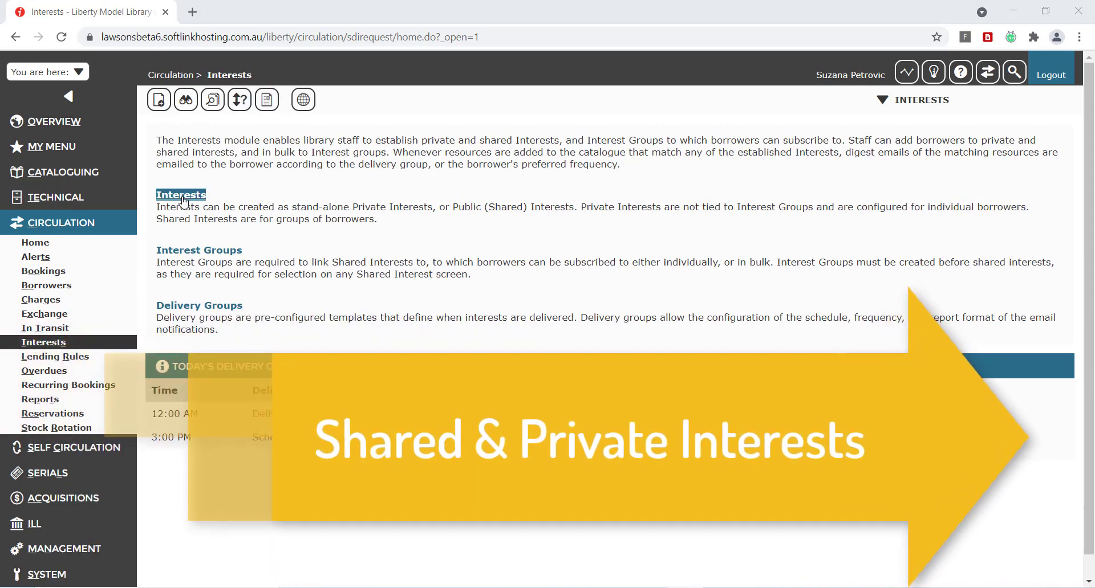
pyautogui.click(187, 197)
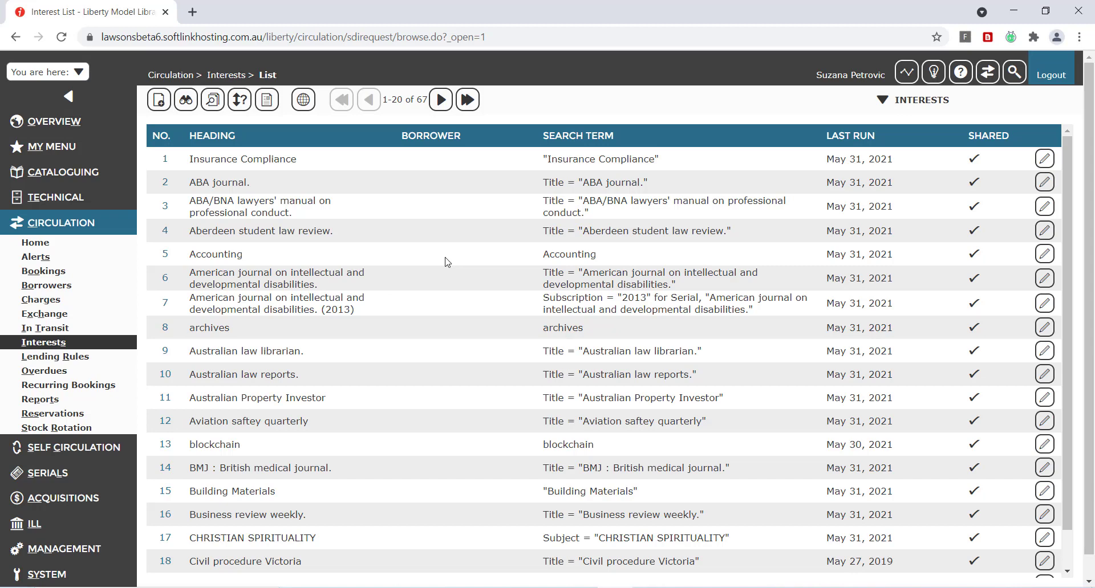
pyautogui.click(444, 101)
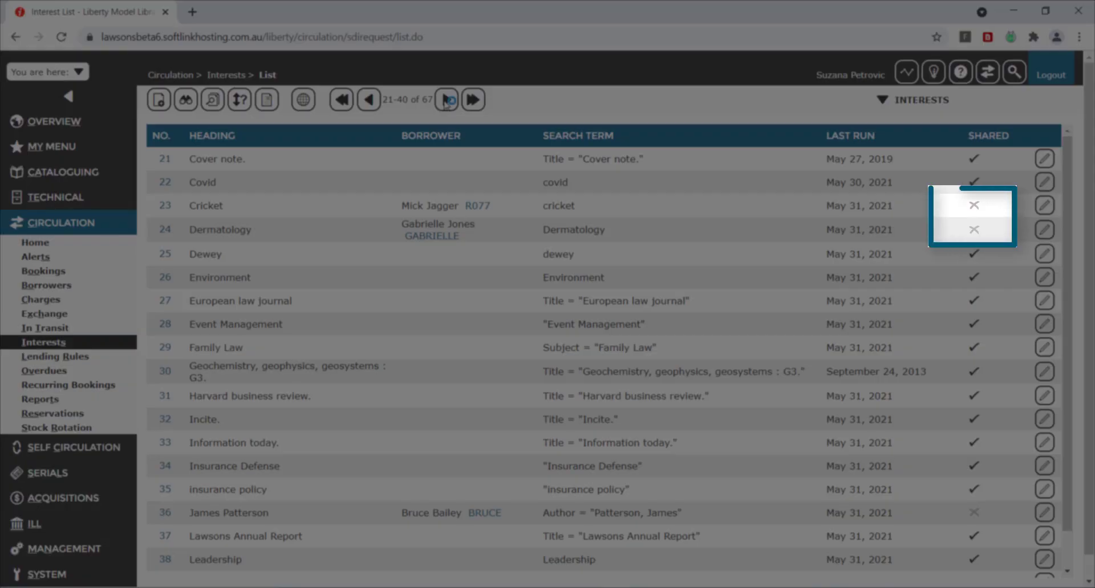
# - Start a new interest with the heading "Recipes"
pyautogui.click(167, 101)
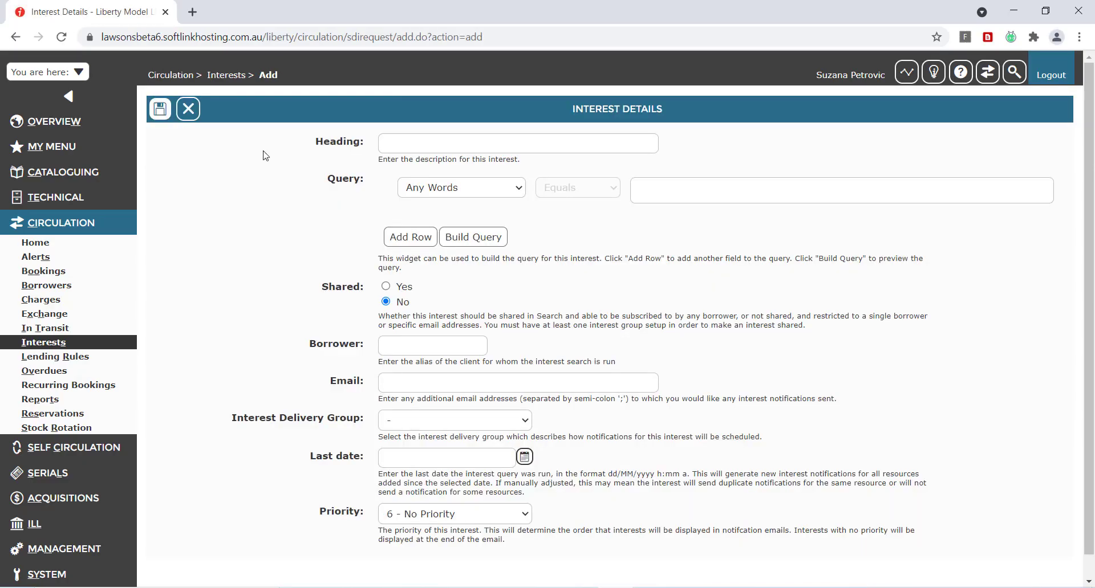
pyautogui.click(447, 139)
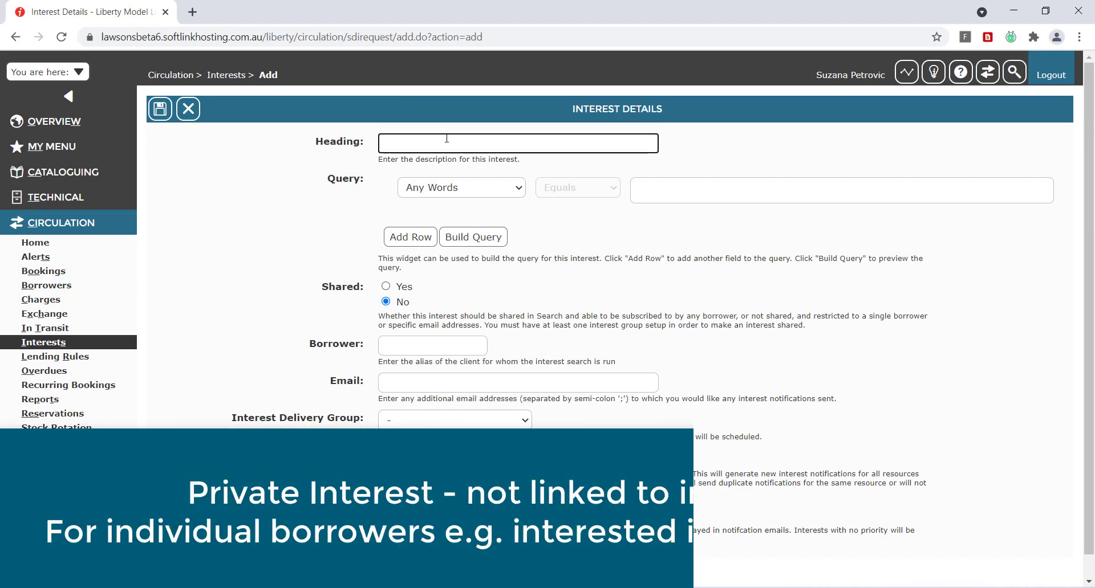
pyautogui.write('Recipes')
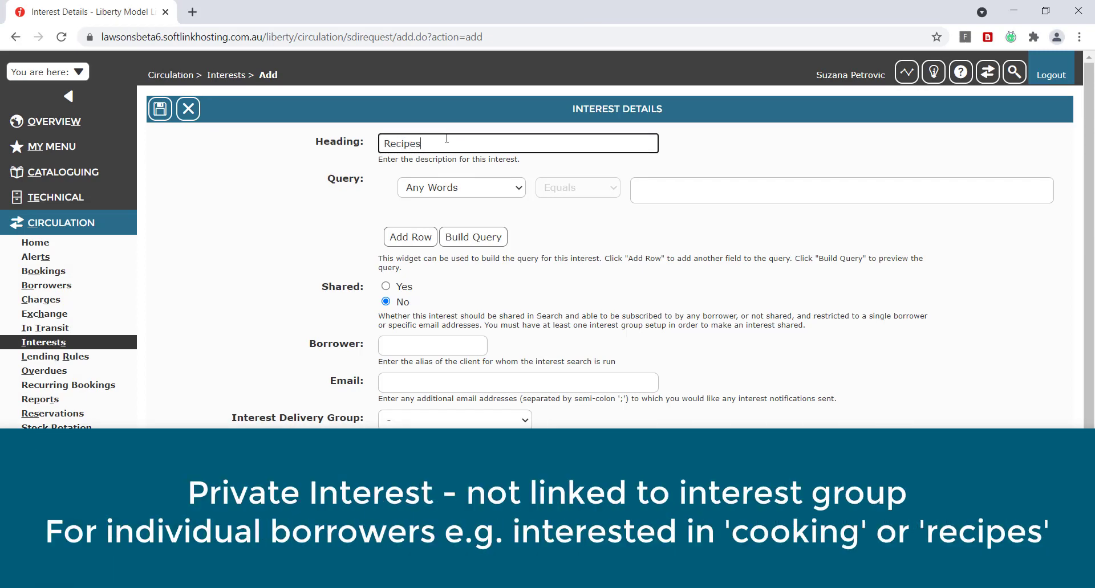
# - Set the Recipes interest's first query row to Subject Equals Cooking, using the suggested subject heading
pyautogui.press('Tab')
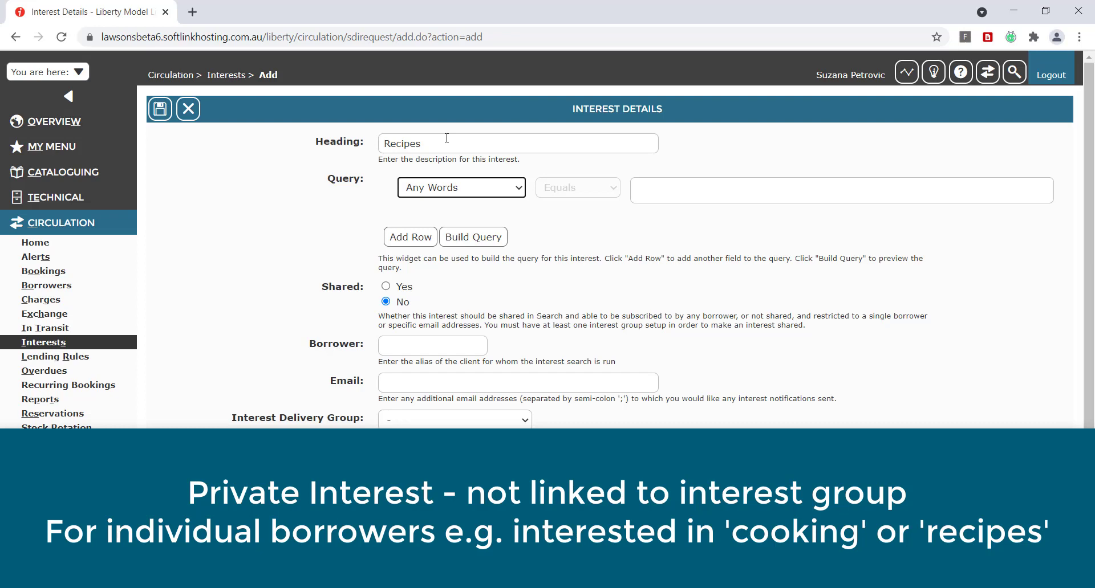
pyautogui.click(488, 191)
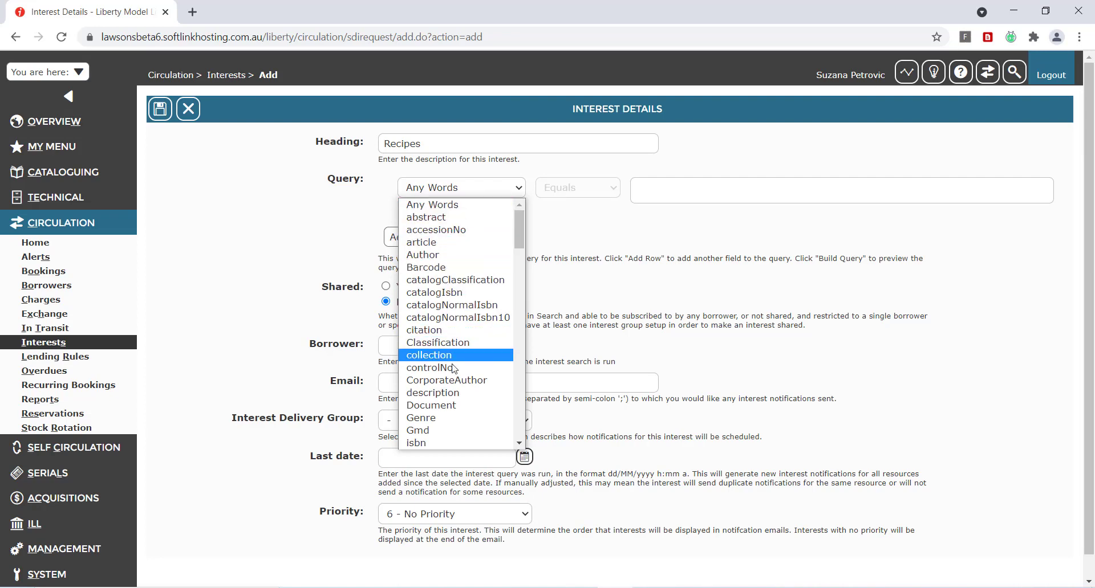
pyautogui.scroll(-10, 450, 404)
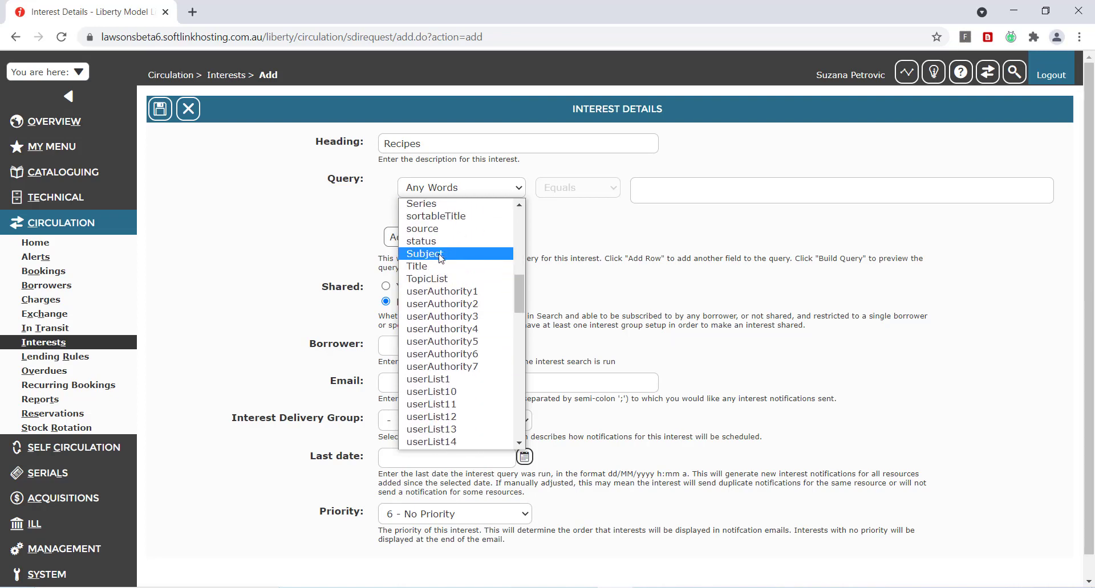
pyautogui.click(442, 259)
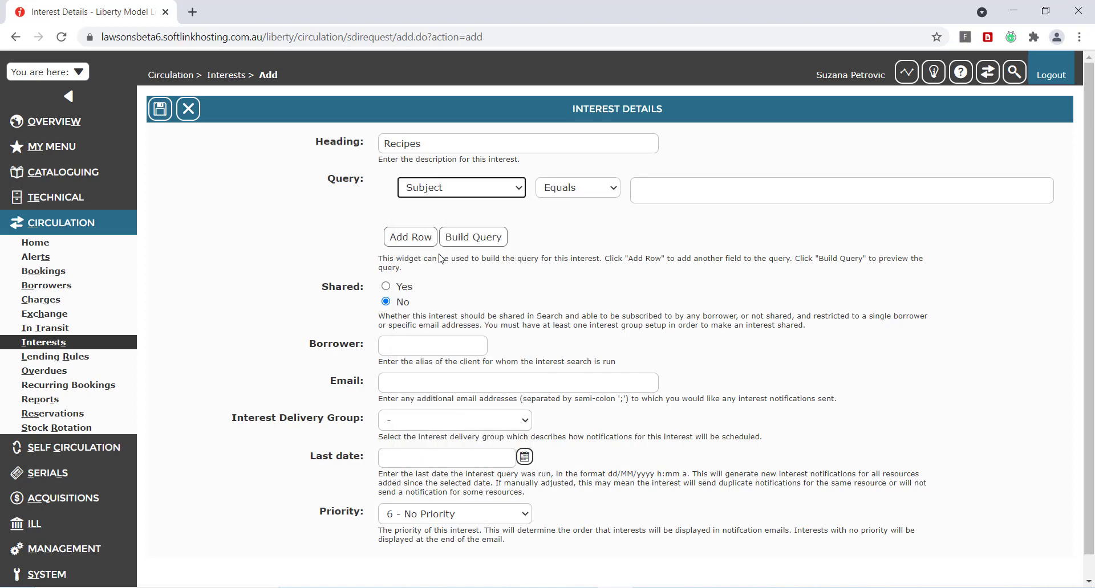
pyautogui.click(673, 188)
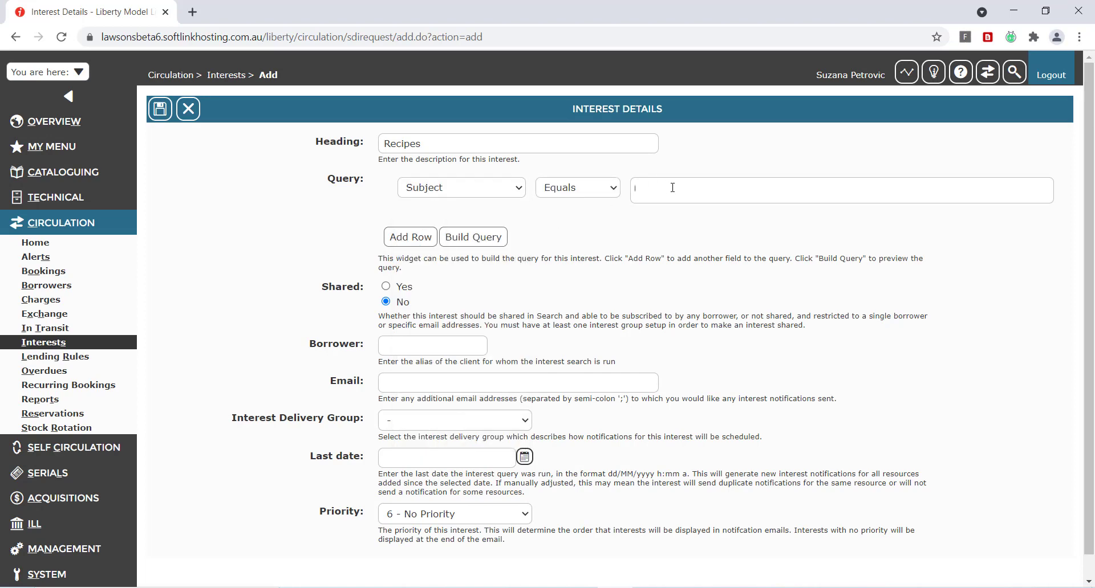
pyautogui.write('cooki')
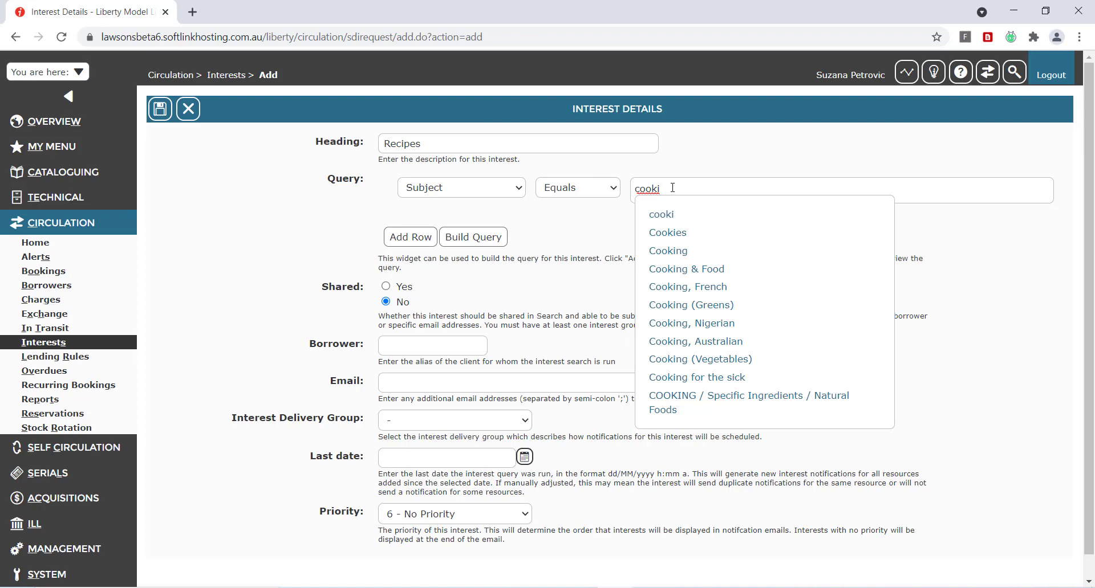
pyautogui.write('ng')
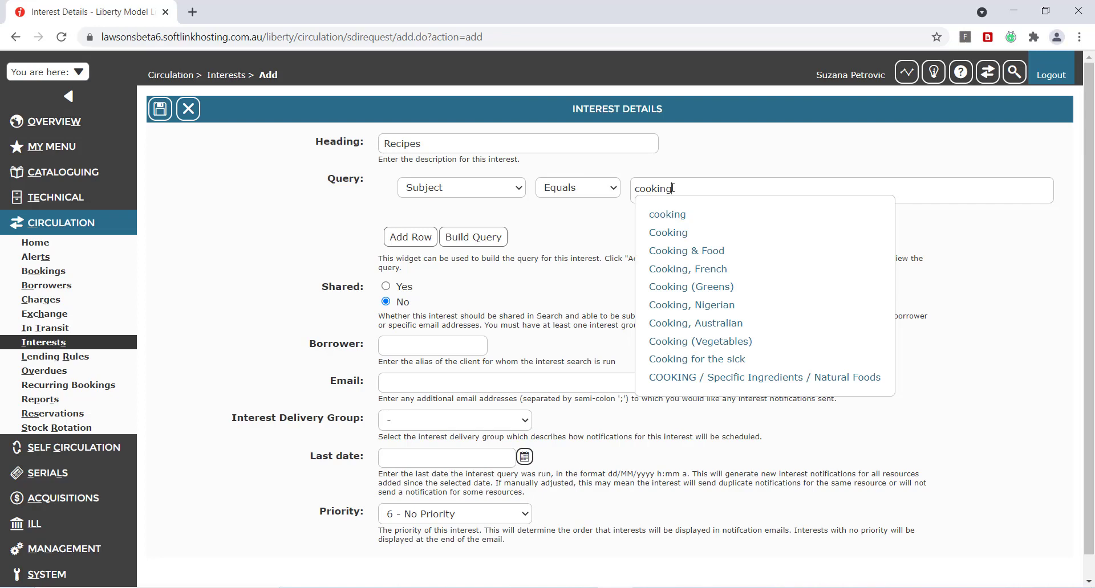
pyautogui.click(685, 234)
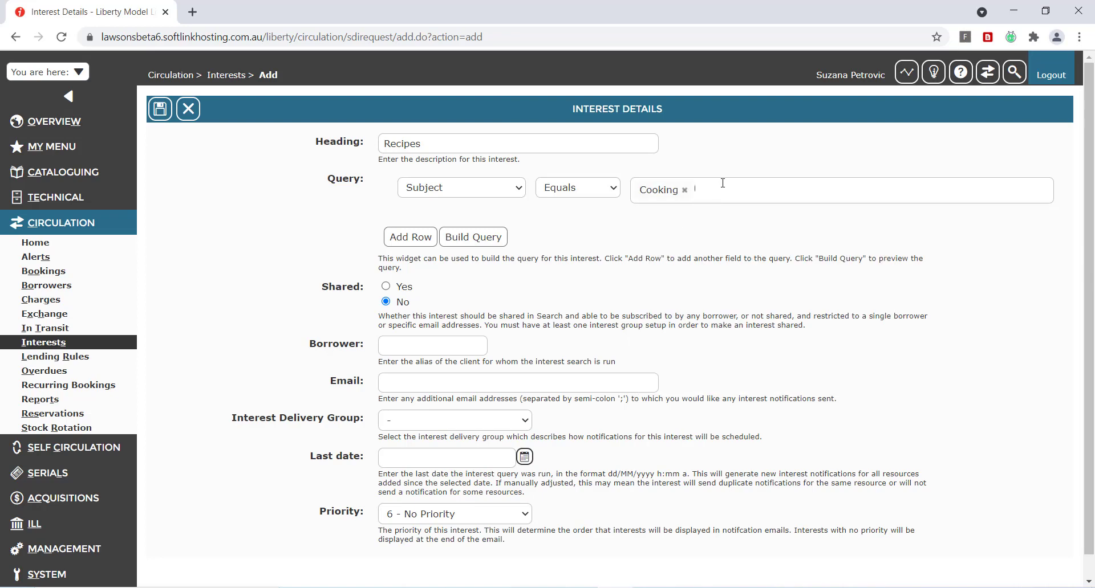
# - Add an OR query row matching Any Words recipes and cookbook, and build the query preview
pyautogui.click(410, 237)
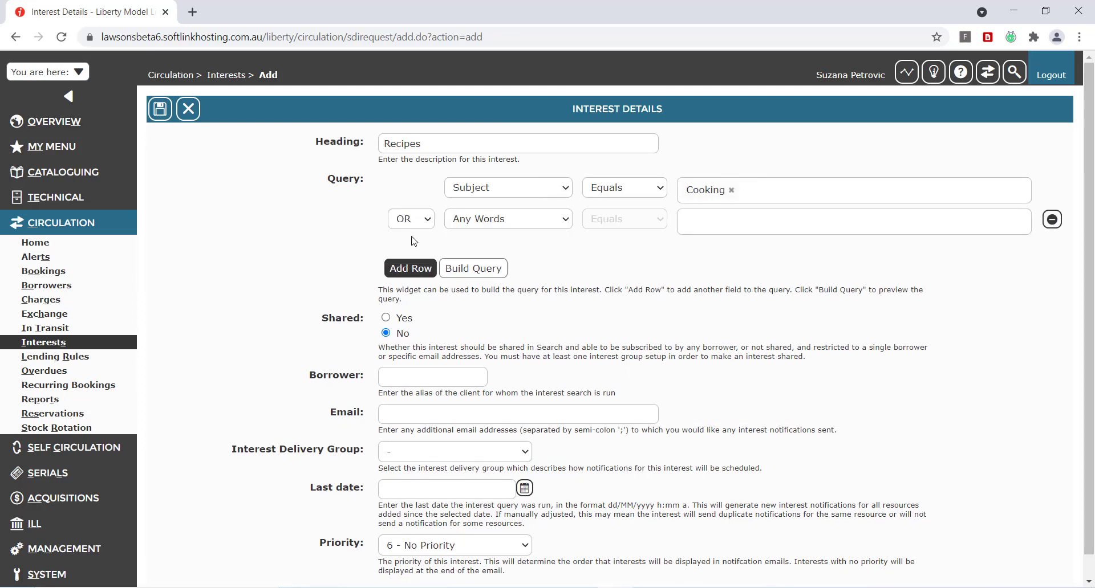
pyautogui.click(723, 220)
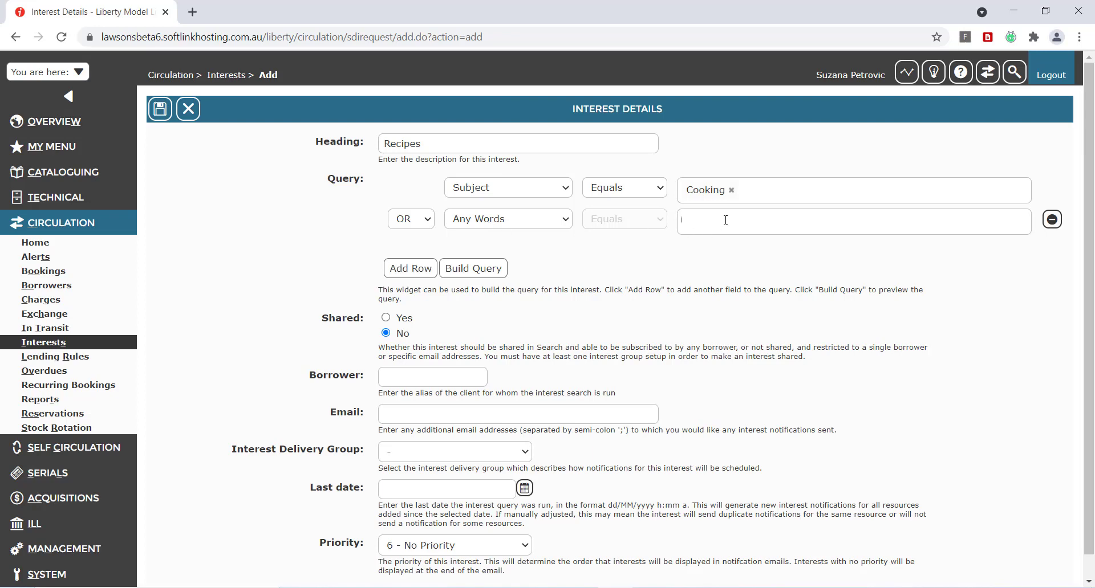
pyautogui.write('recipes')
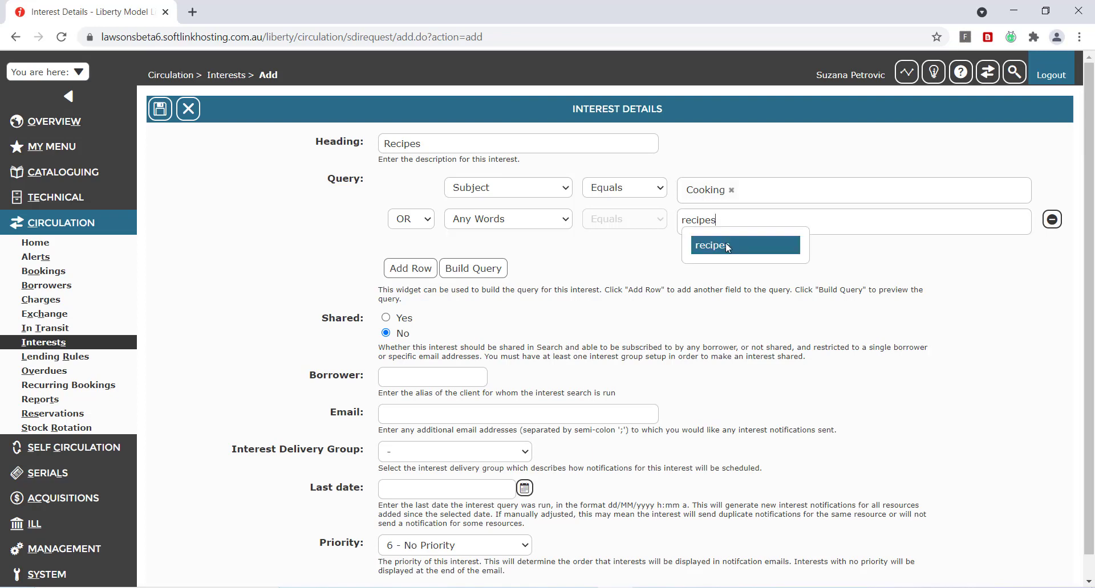
pyautogui.click(726, 246)
pyautogui.write('cookbook')
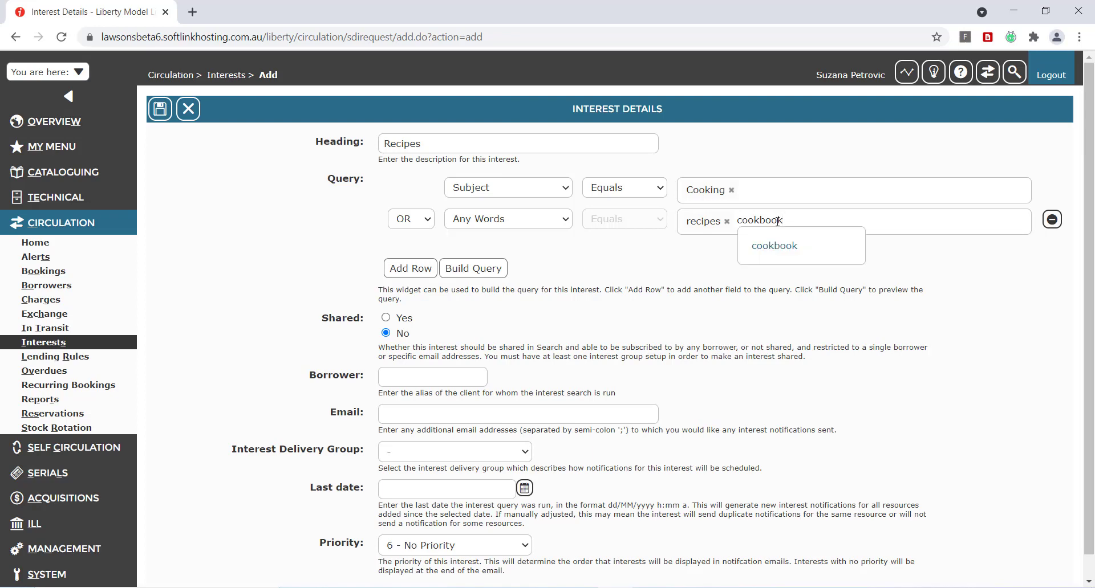
pyautogui.click(781, 246)
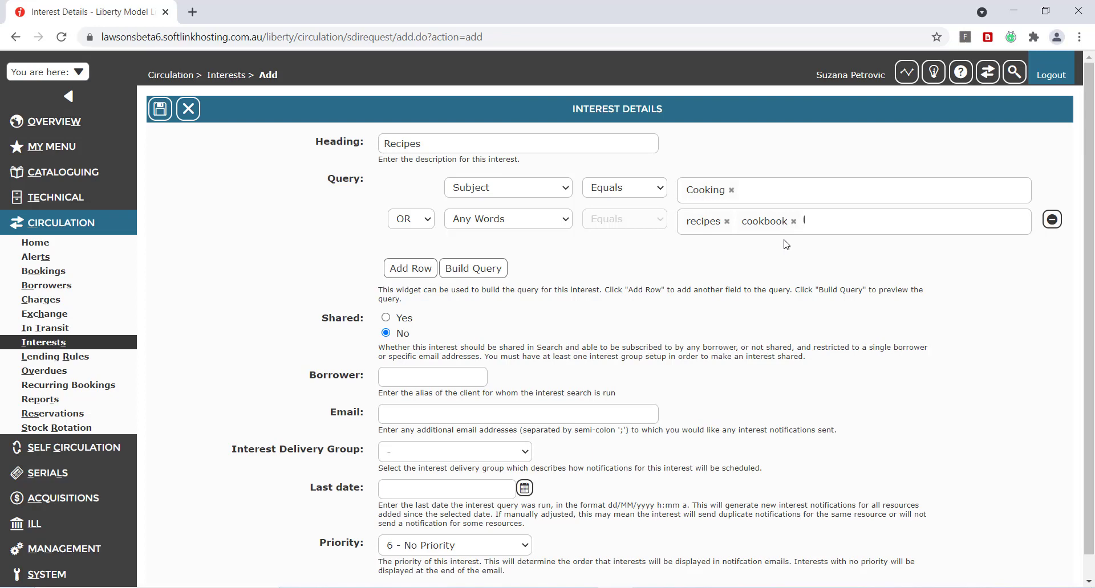
pyautogui.click(487, 276)
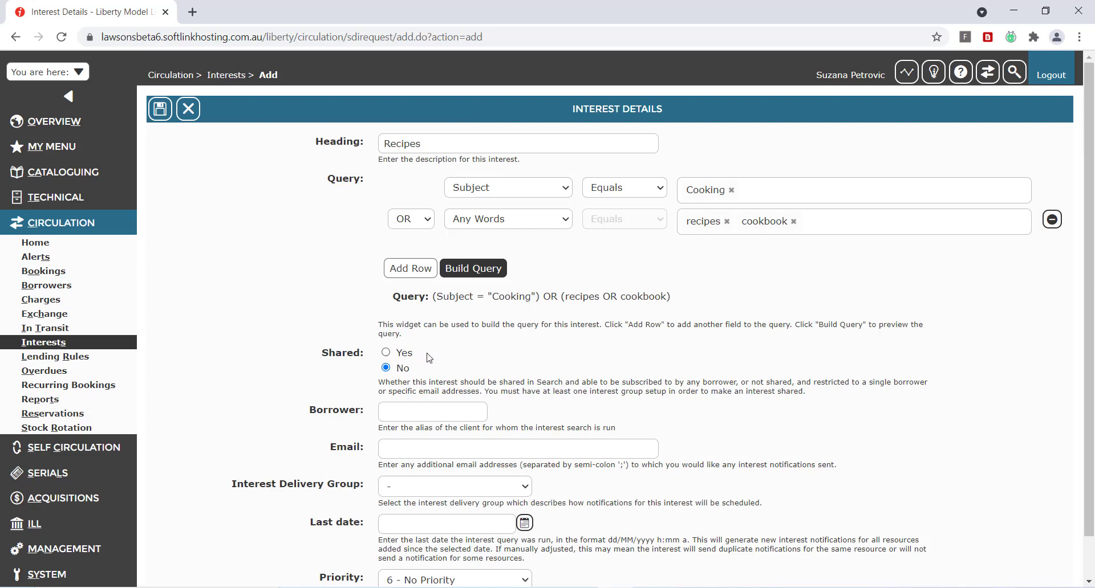
# - Assign the interest to the borrower by alias and set its interest delivery group to Weekend Reading
pyautogui.scroll(-1, 426, 359)
pyautogui.click(422, 364)
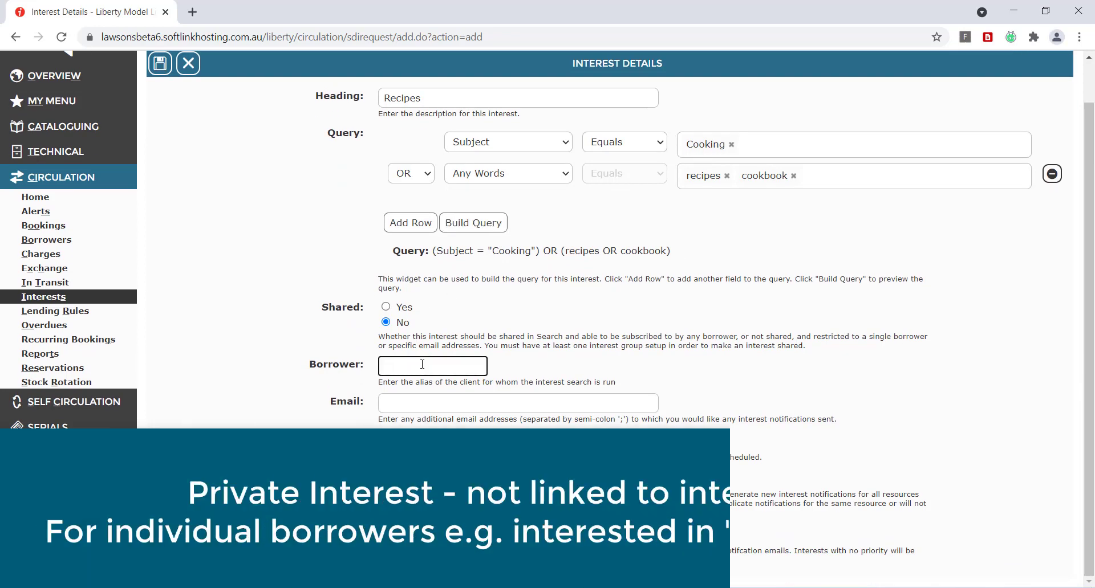
pyautogui.write('suzana')
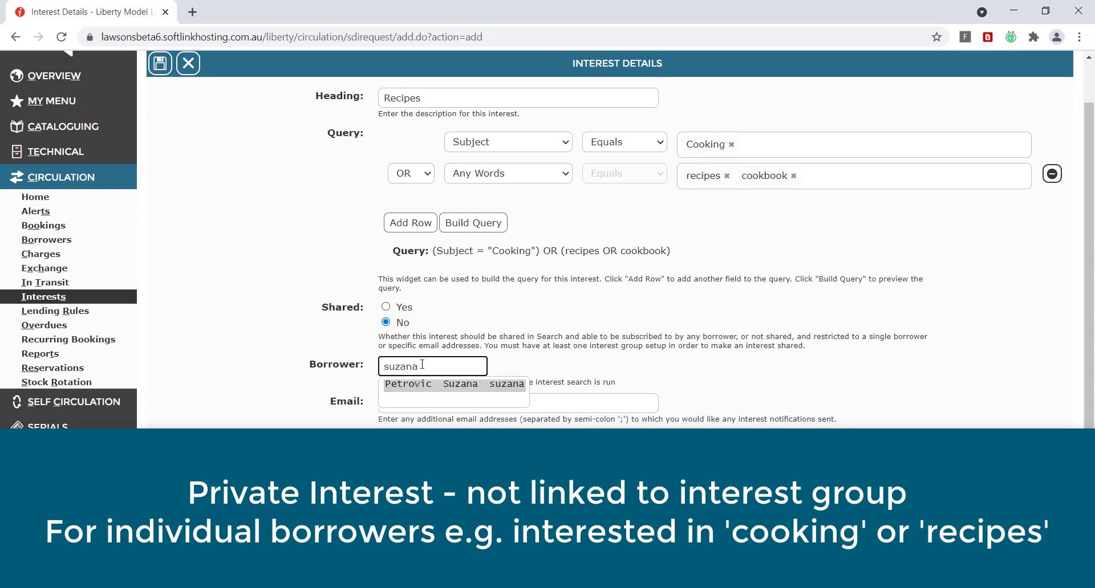
pyautogui.click(432, 385)
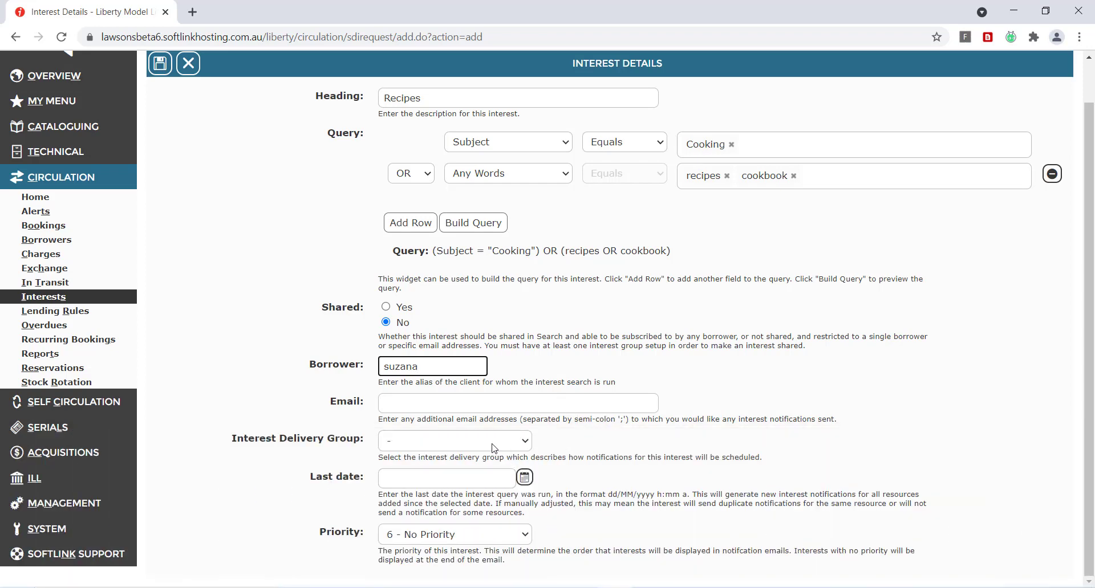
pyautogui.click(496, 447)
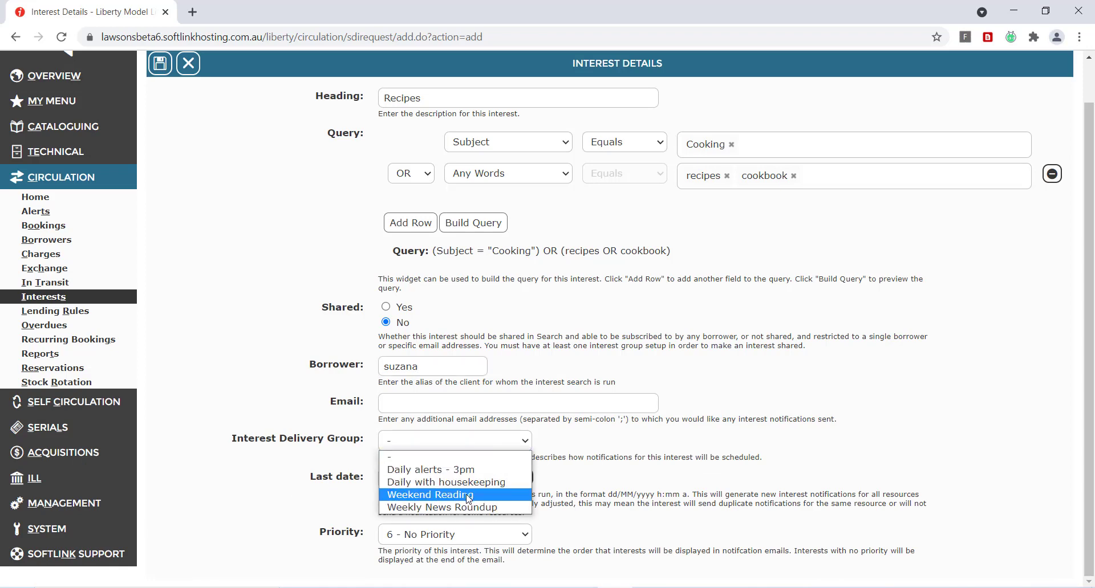
pyautogui.click(468, 495)
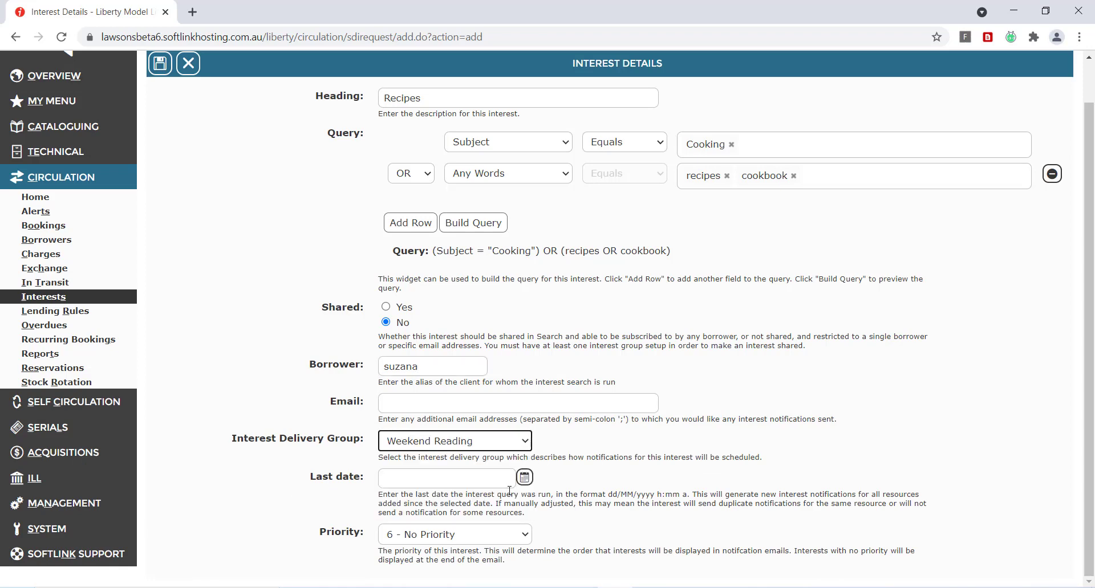
# - Set the last date to 24/05/2021 12:00 AM and the priority to 3 - Standard Priority, and save the interest
pyautogui.click(524, 478)
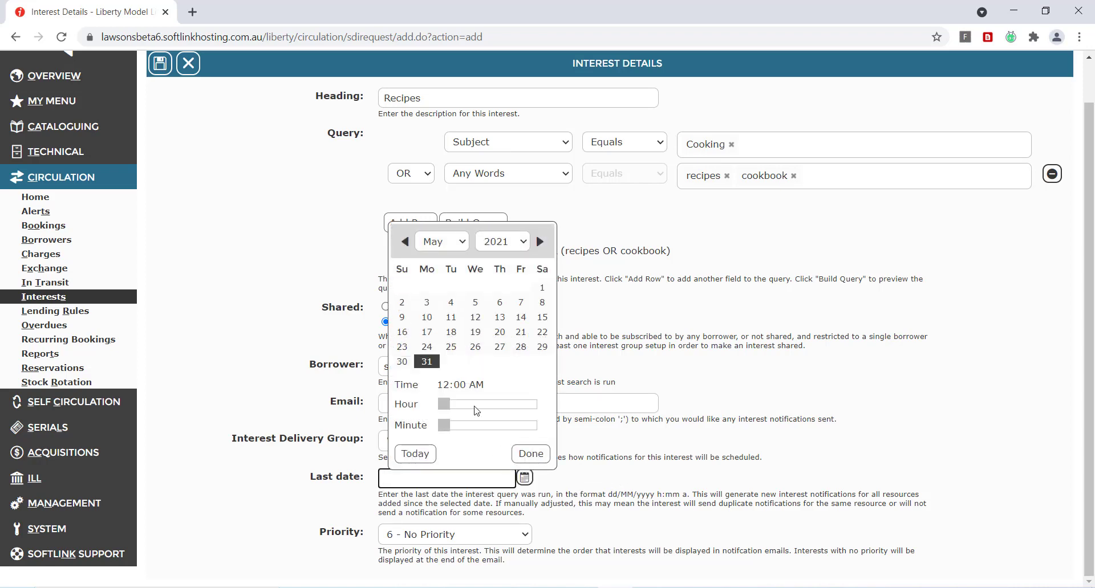
pyautogui.click(427, 348)
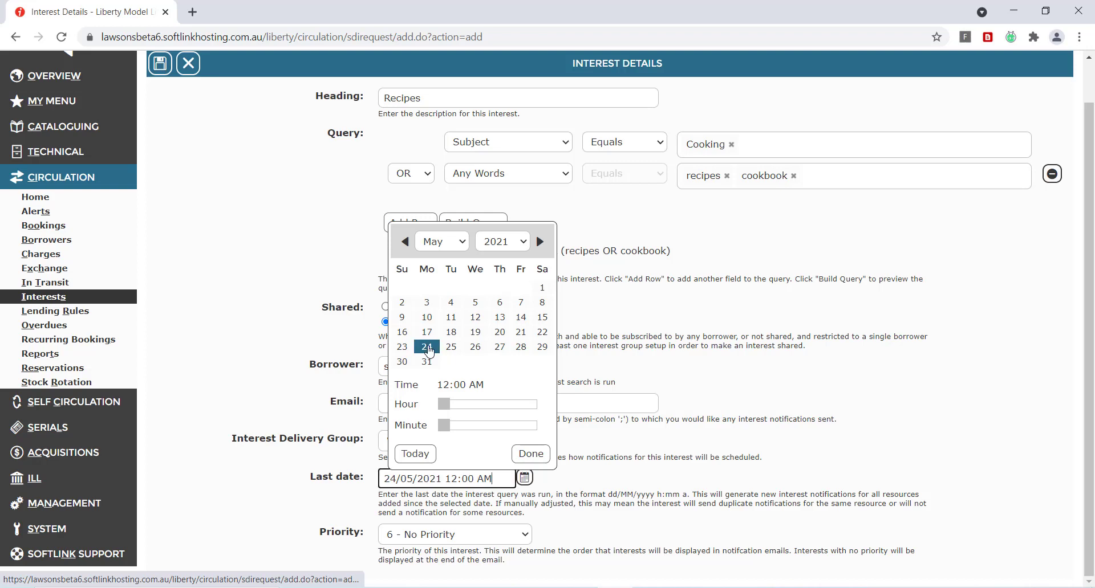
pyautogui.click(531, 454)
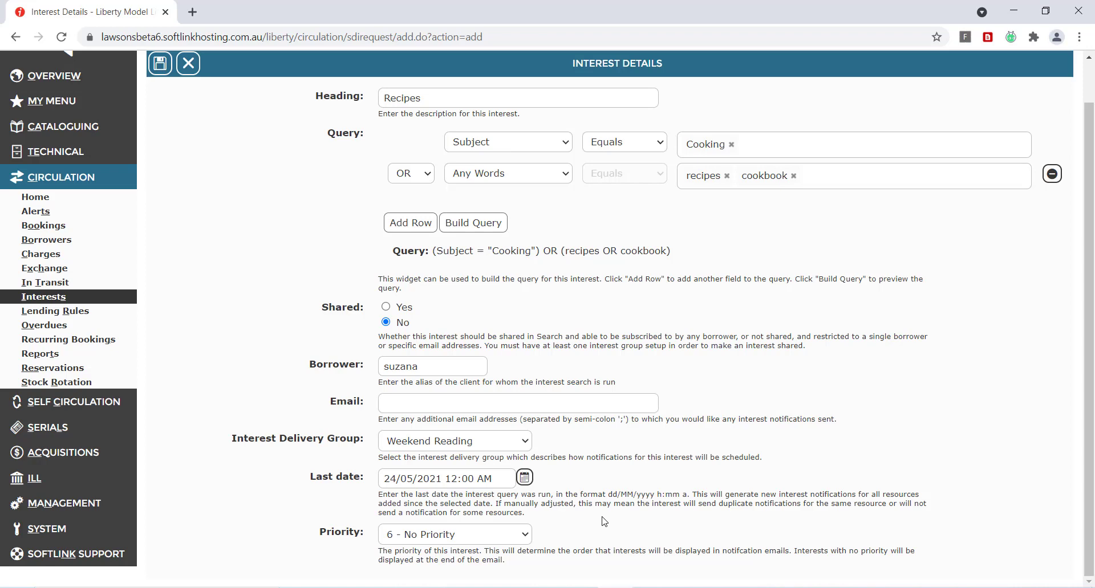
pyautogui.click(493, 539)
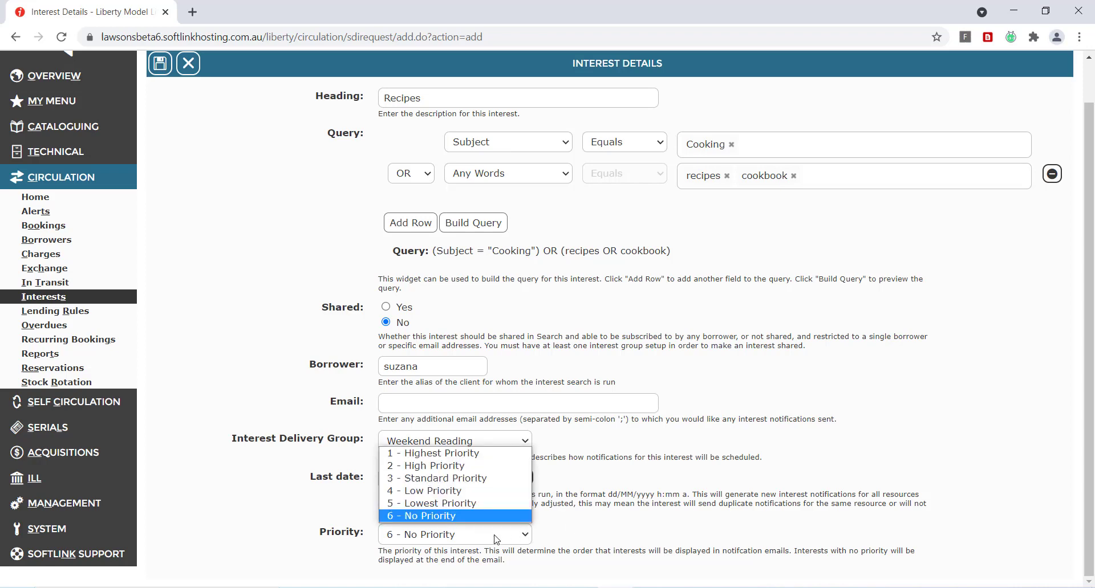
pyautogui.click(462, 479)
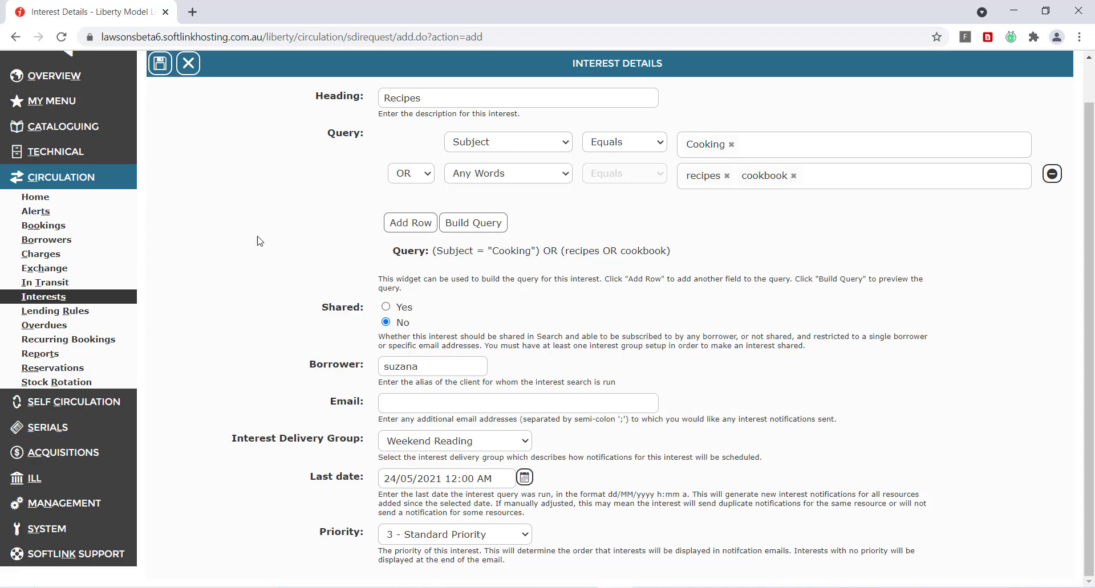
pyautogui.click(164, 66)
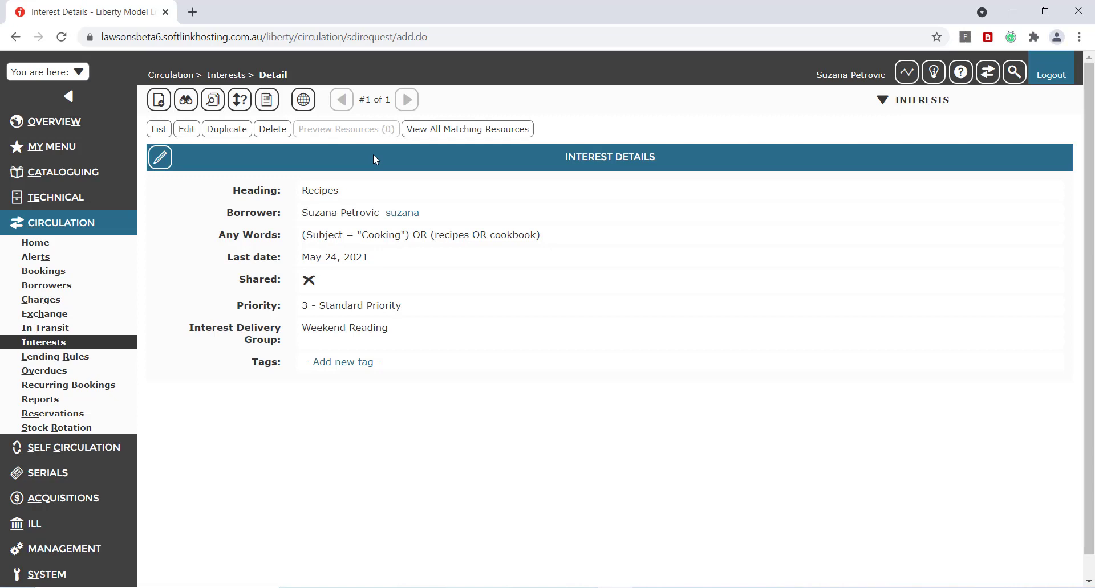
# - View all resources matching the Recipes interest, and return to the interest's details
pyautogui.click(498, 132)
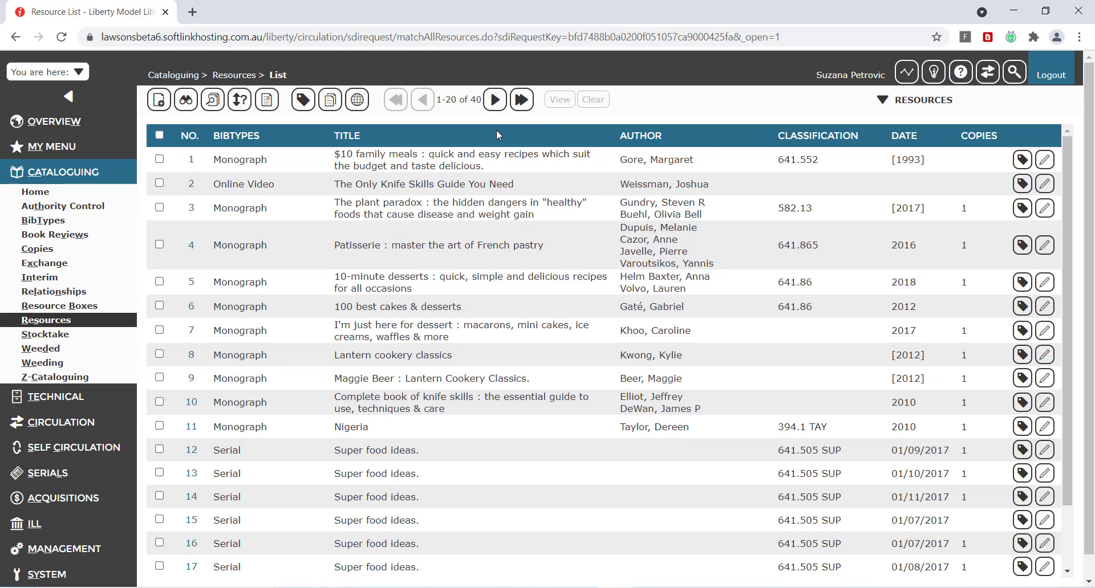
pyautogui.click(49, 71)
pyautogui.click(113, 105)
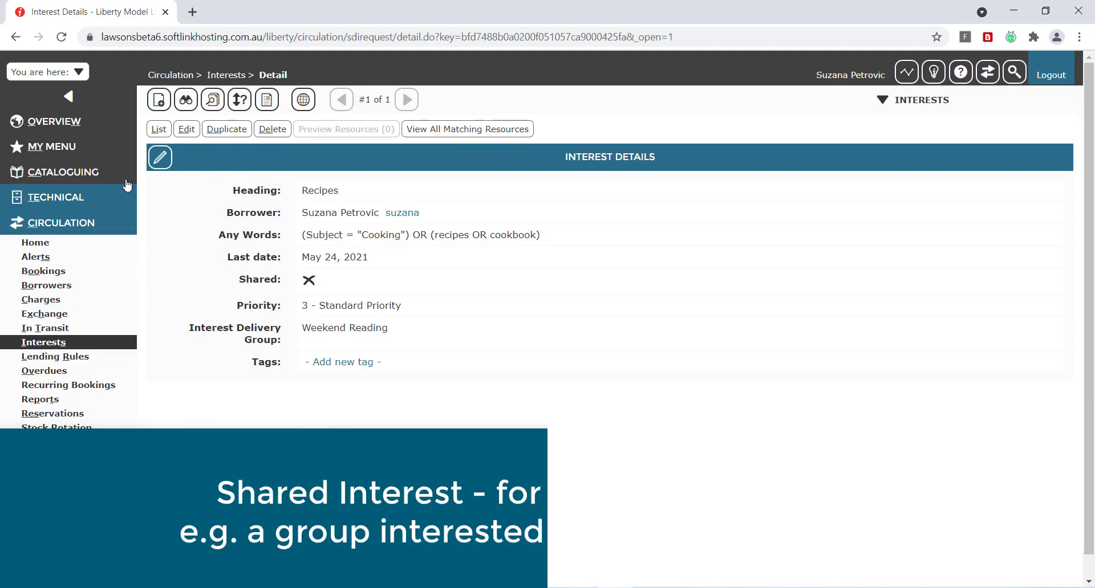
# - Start another new interest from the interests list with the heading "Law Update"
pyautogui.click(70, 348)
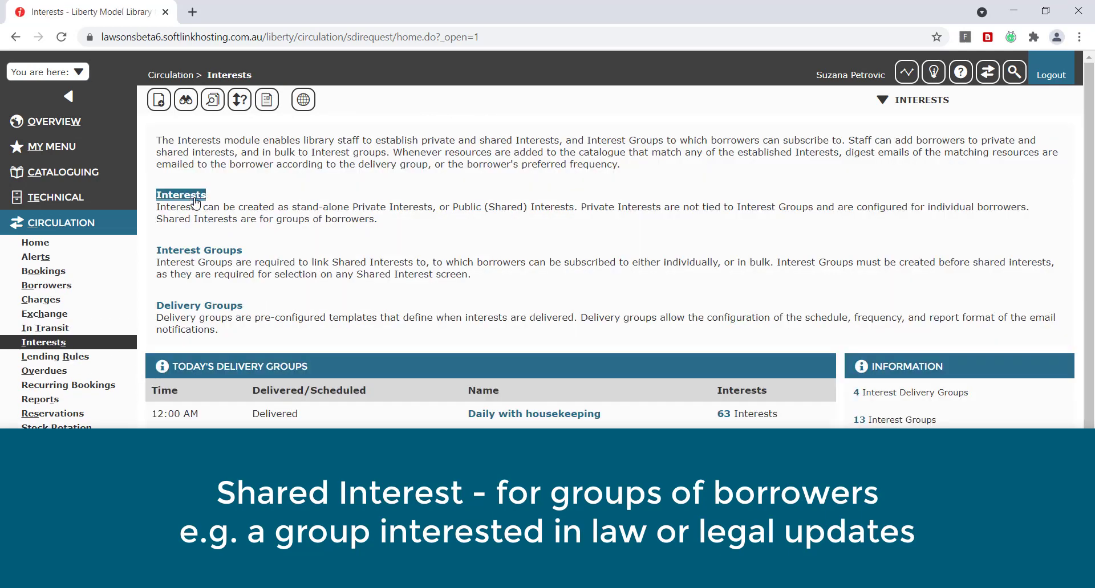
pyautogui.click(196, 202)
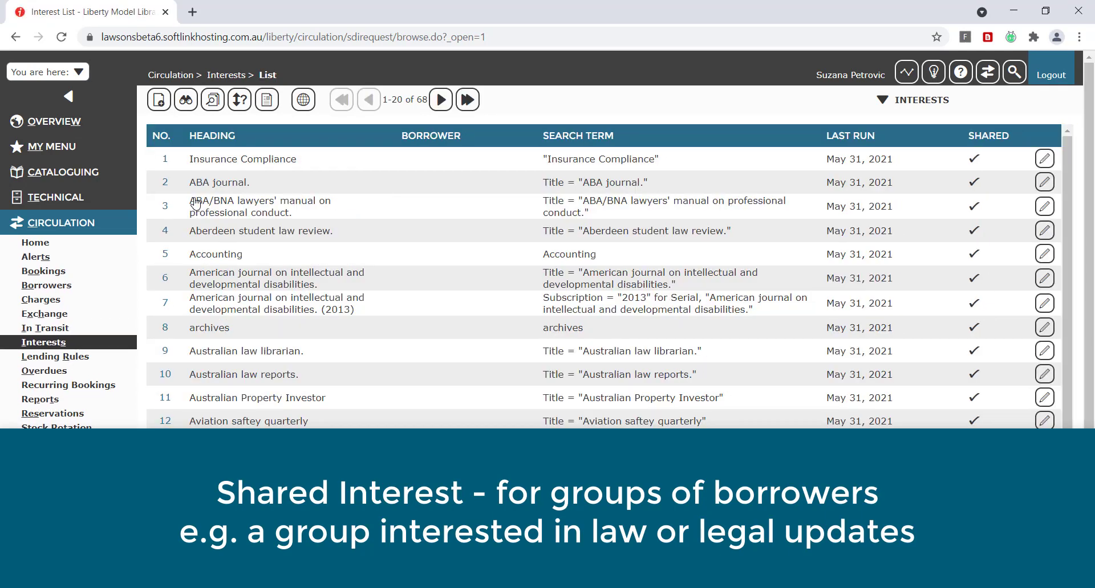
pyautogui.click(161, 101)
pyautogui.click(442, 146)
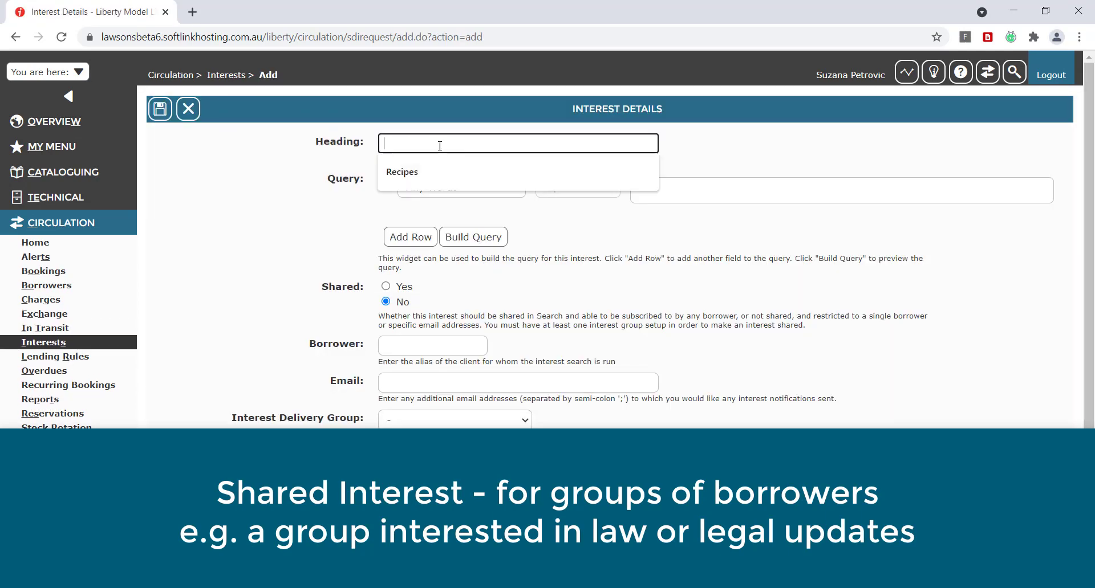
pyautogui.write('Law Update')
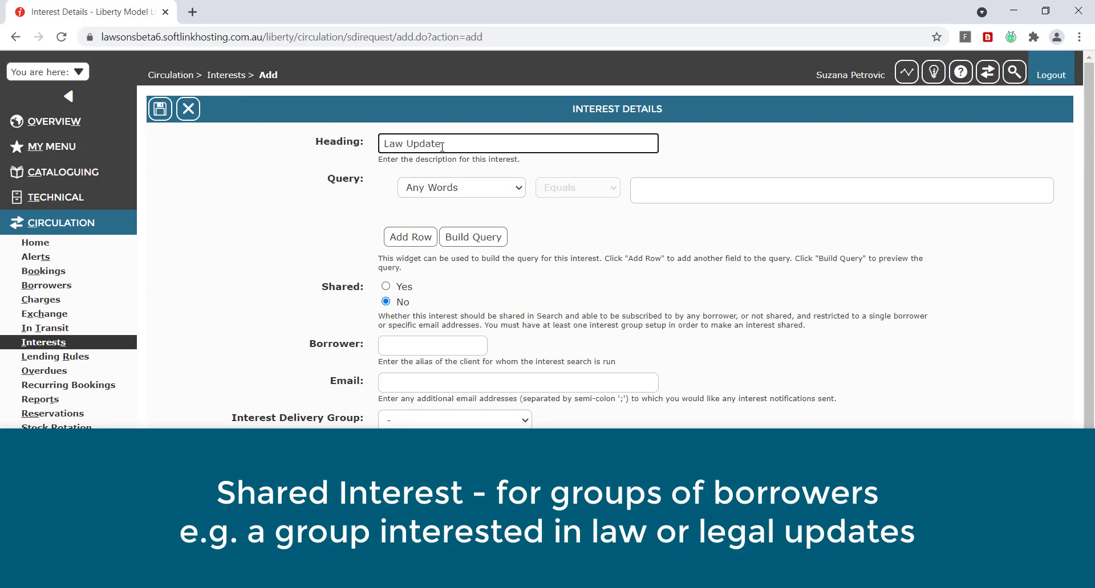
# - Set the first query row to Any Words with the terms legal and law, and add a second OR row
pyautogui.click(459, 193)
pyautogui.click(463, 210)
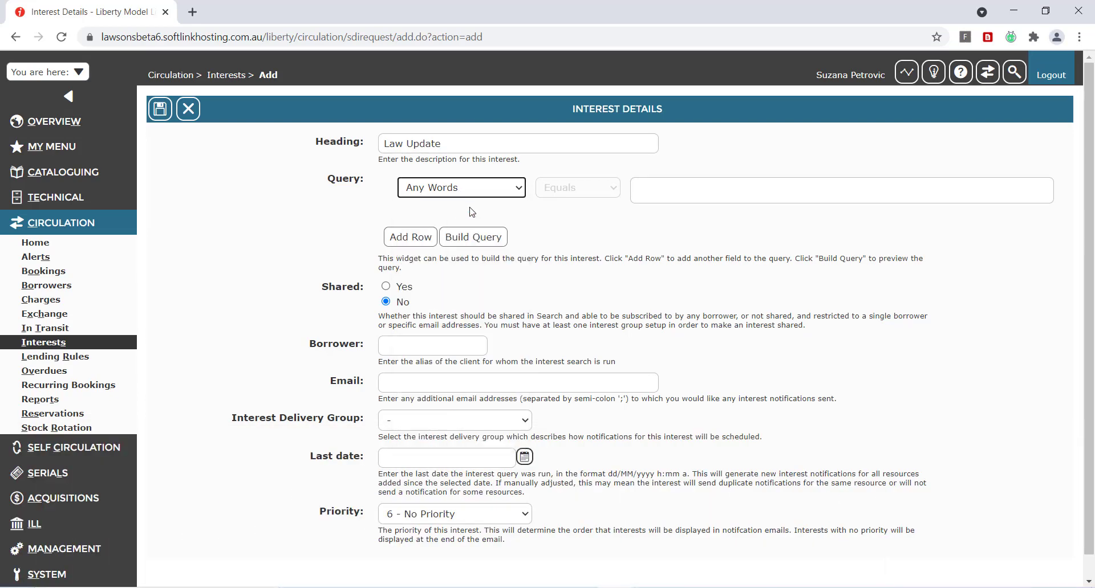
pyautogui.click(708, 188)
pyautogui.write('legal')
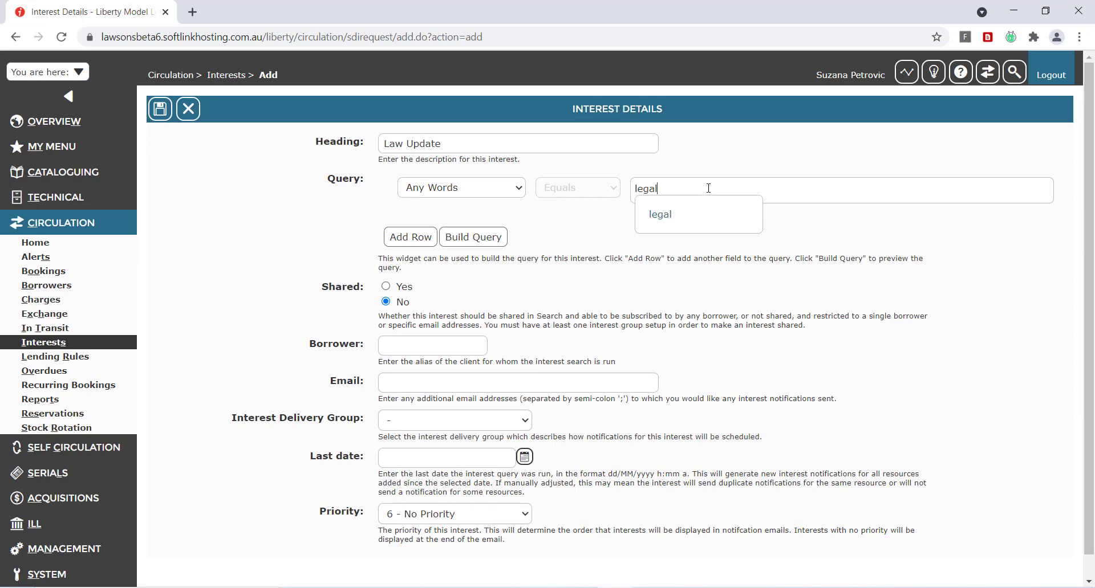
pyautogui.click(687, 208)
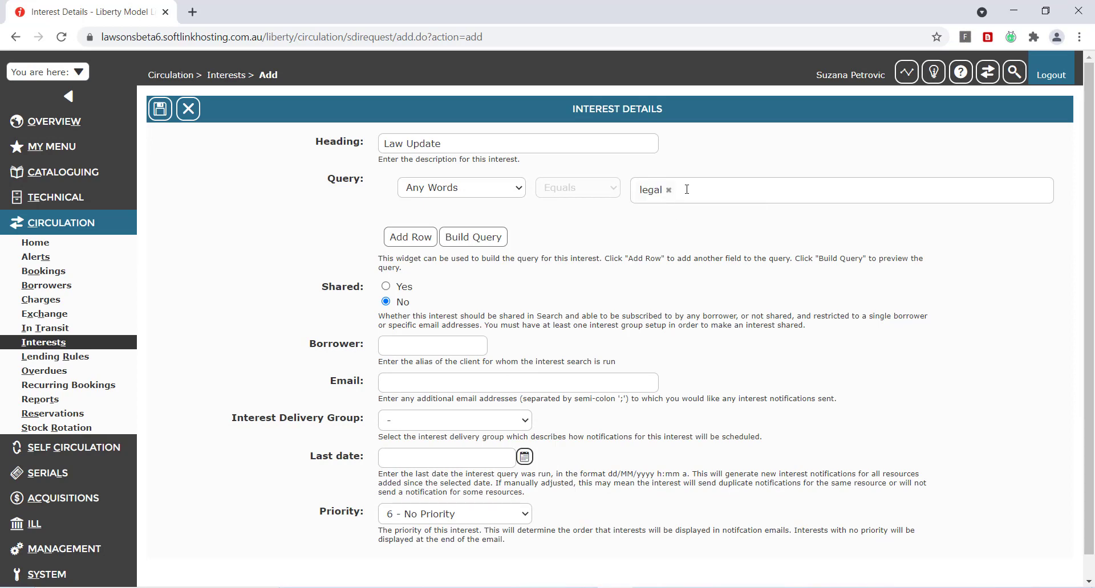
pyautogui.write('law')
pyautogui.press('Return')
pyautogui.click(401, 239)
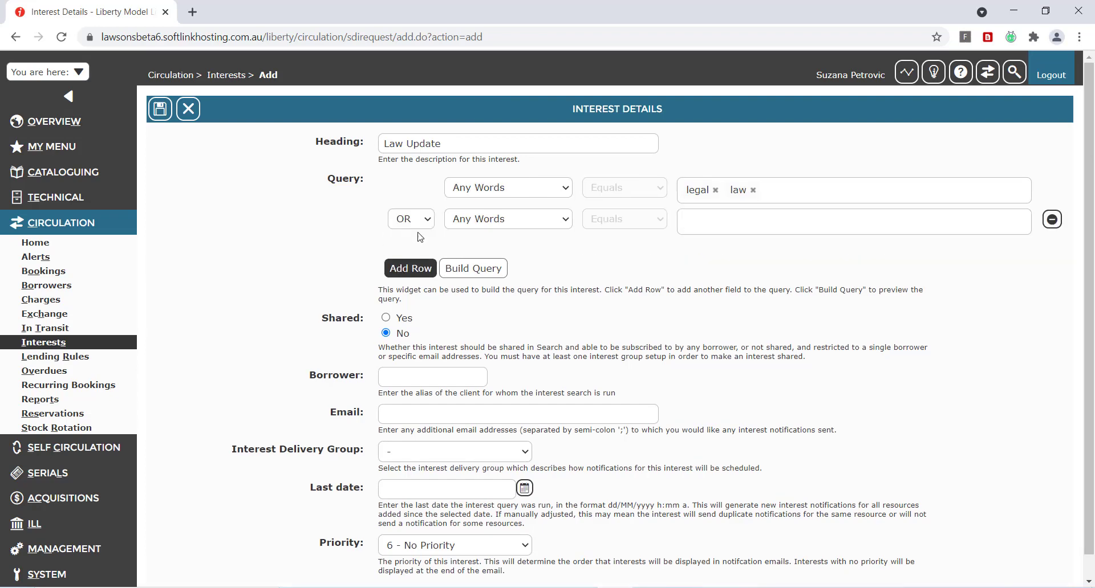
# - Set the second query row to Subject Equals with the term legal, and build the query preview
pyautogui.click(489, 221)
pyautogui.scroll(-5, 501, 349)
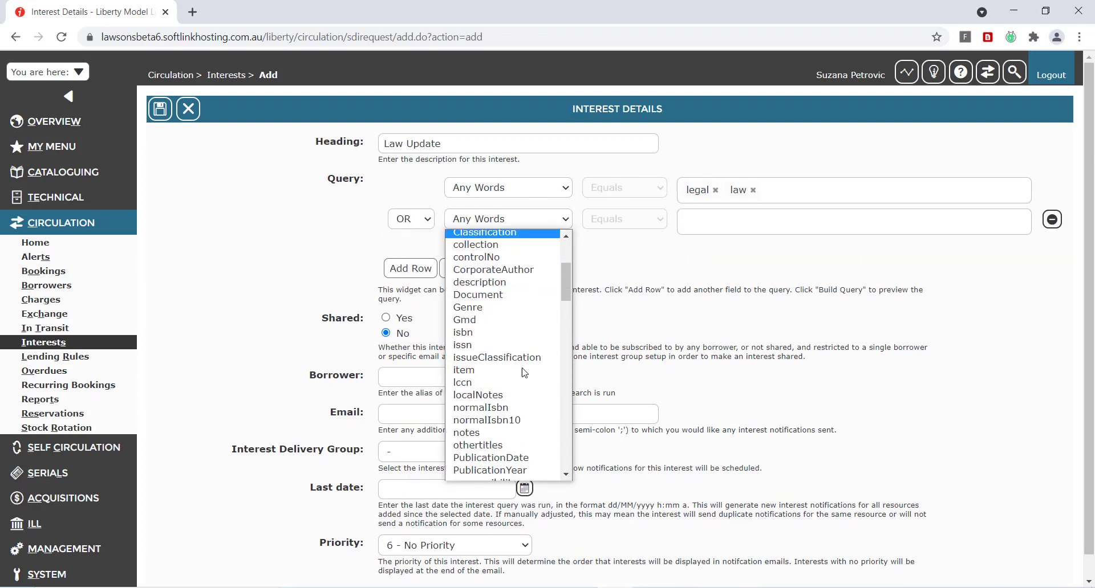
pyautogui.click(495, 428)
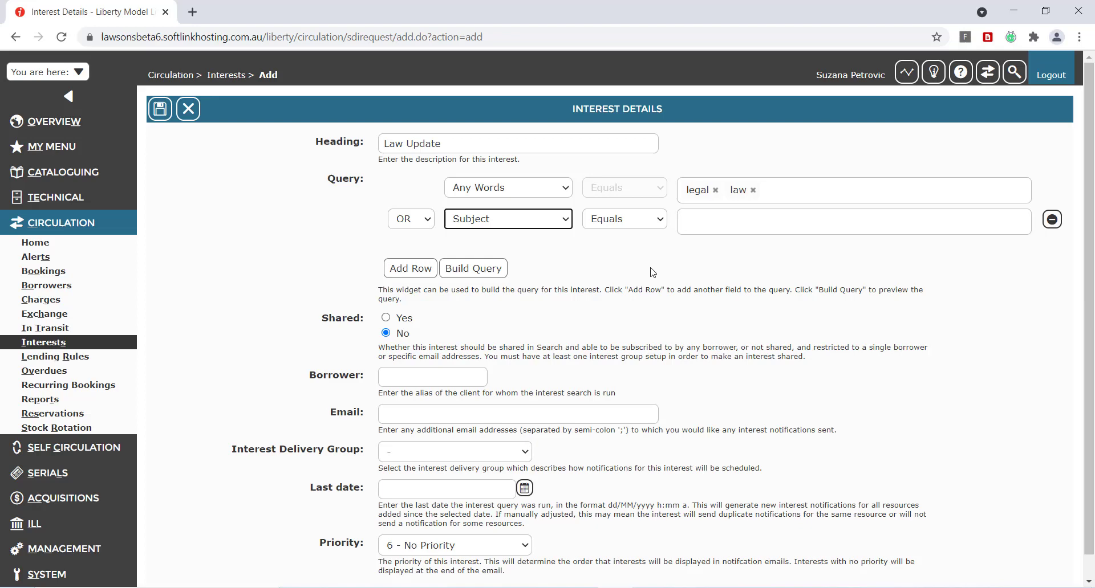
pyautogui.click(720, 231)
pyautogui.write('legal')
pyautogui.press('Return')
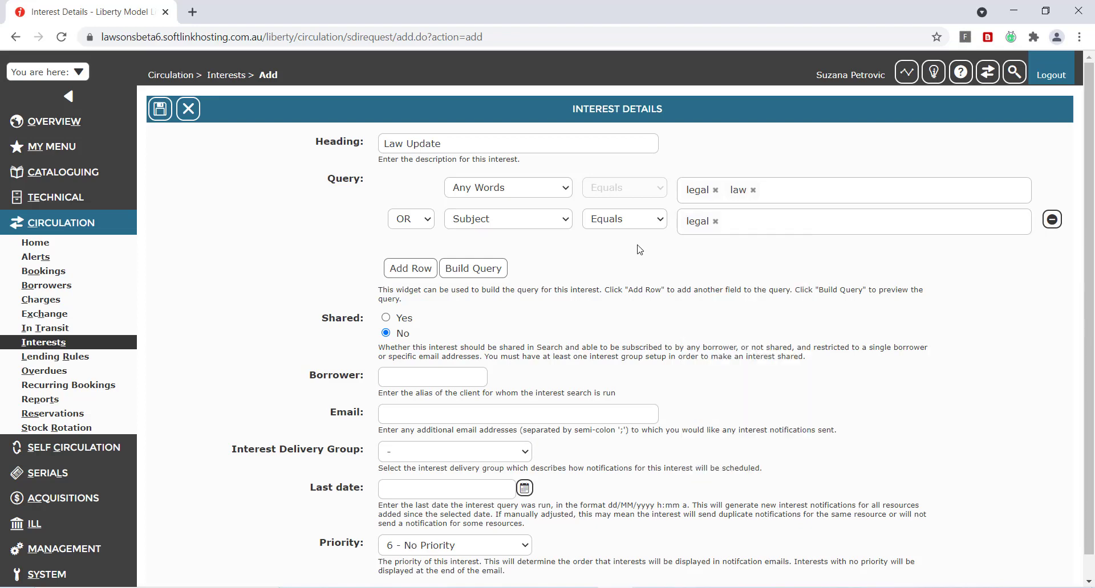
pyautogui.click(471, 271)
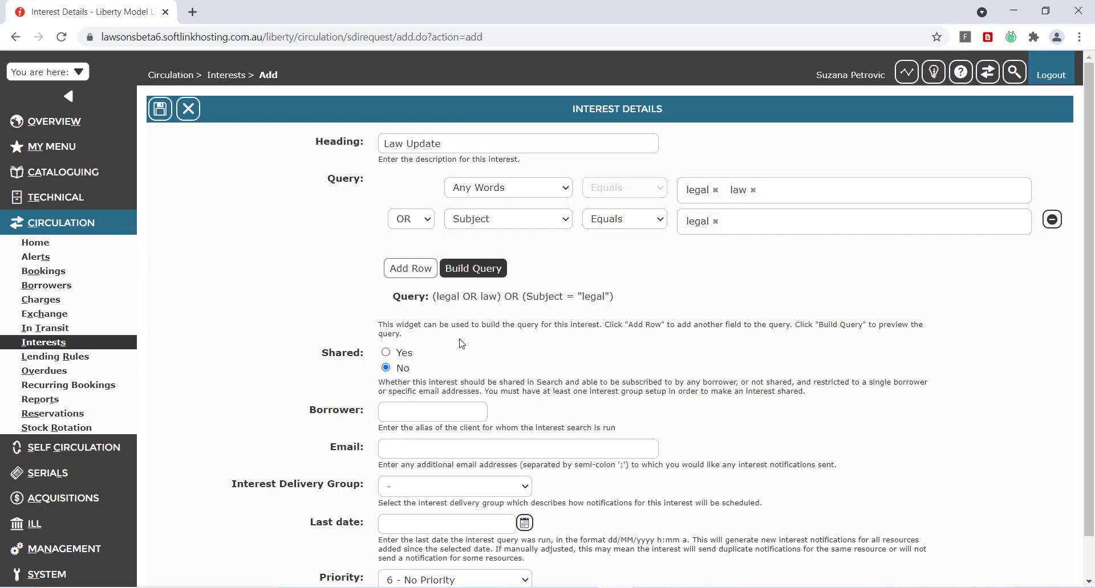
# - Make the interest shared and add it to the Law Update interest group
pyautogui.click(387, 353)
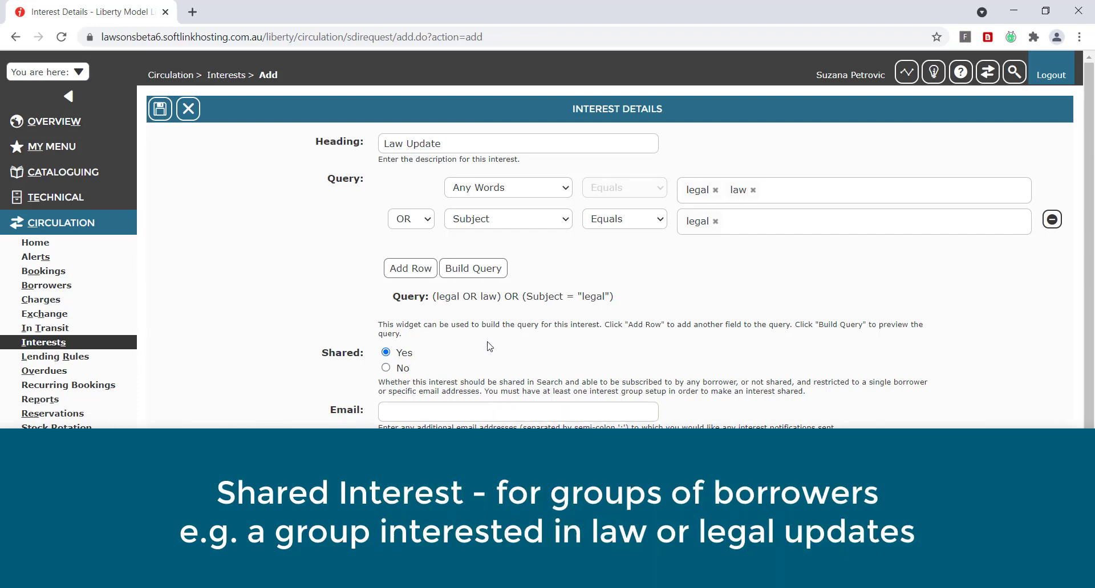
pyautogui.scroll(-2, 452, 315)
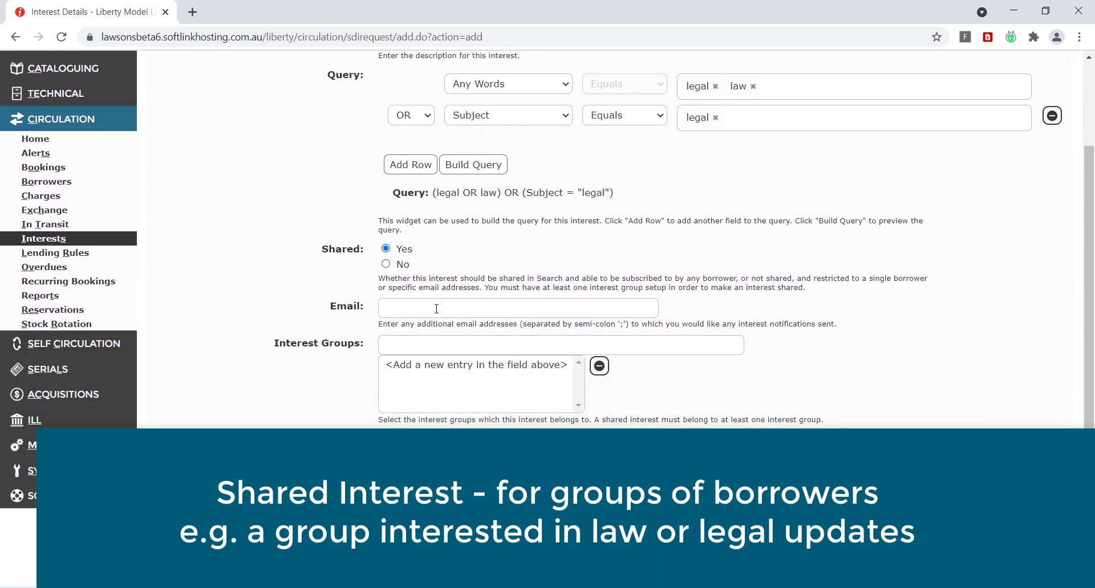
pyautogui.click(419, 344)
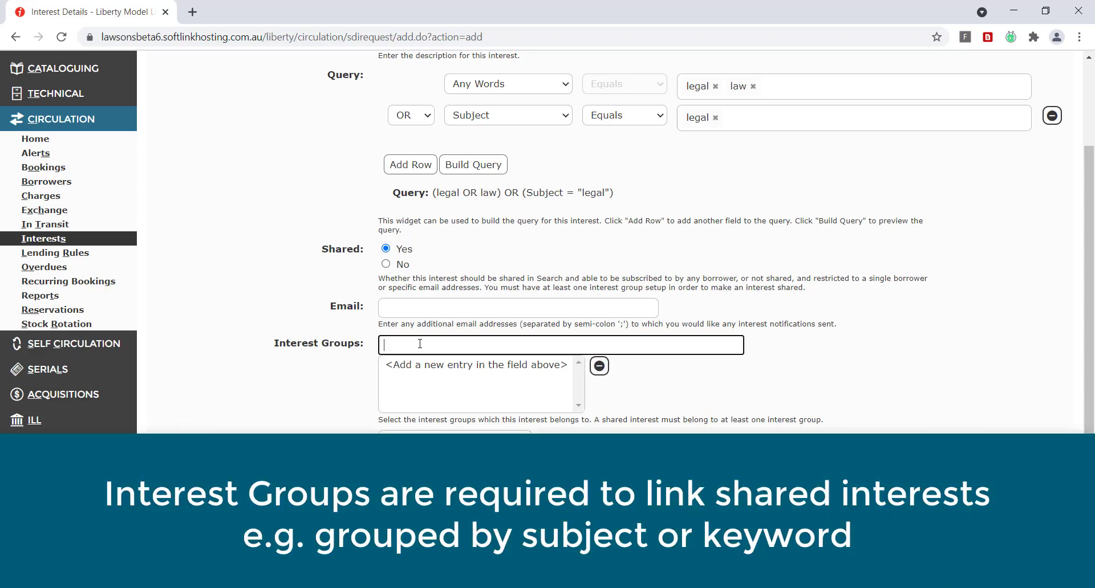
pyautogui.write('law')
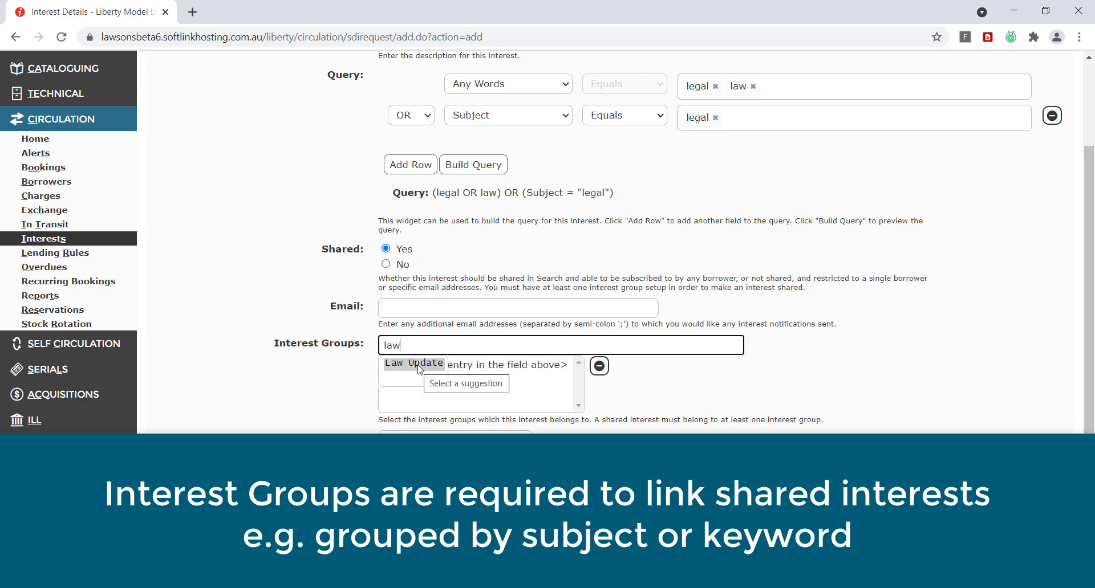
pyautogui.click(420, 370)
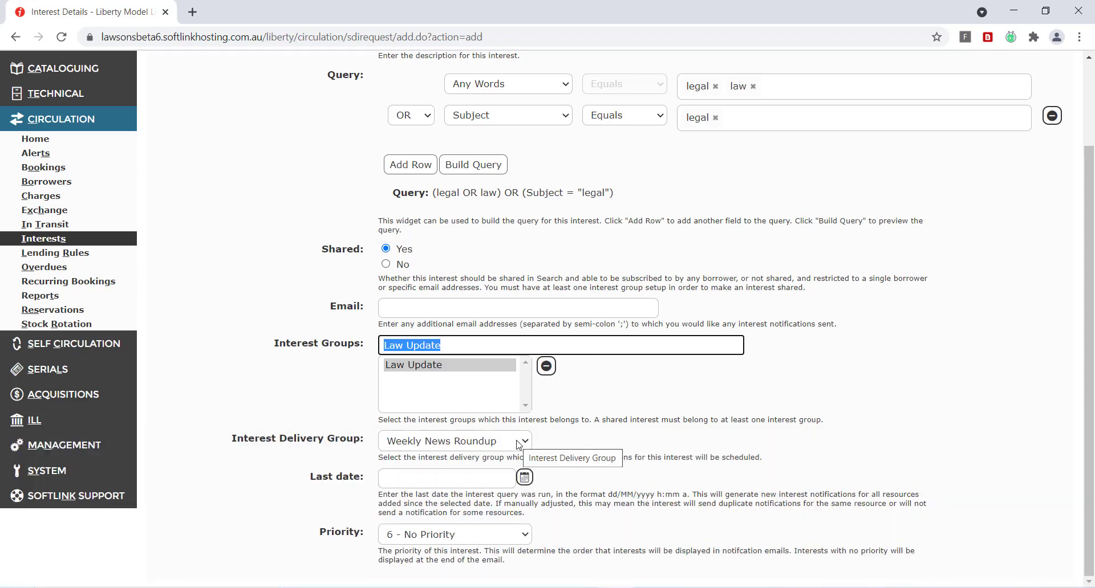
# - Set the last date to 24/05/2021 12:00 AM and the priority to 1 - Highest Priority, and save the shared interest
pyautogui.click(525, 478)
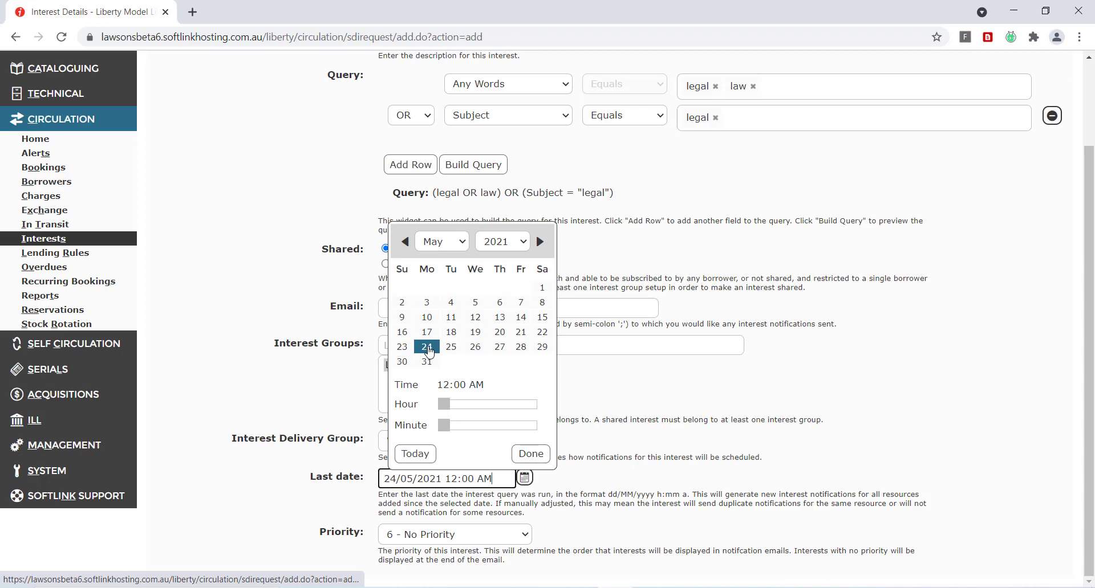
pyautogui.click(531, 455)
pyautogui.click(479, 535)
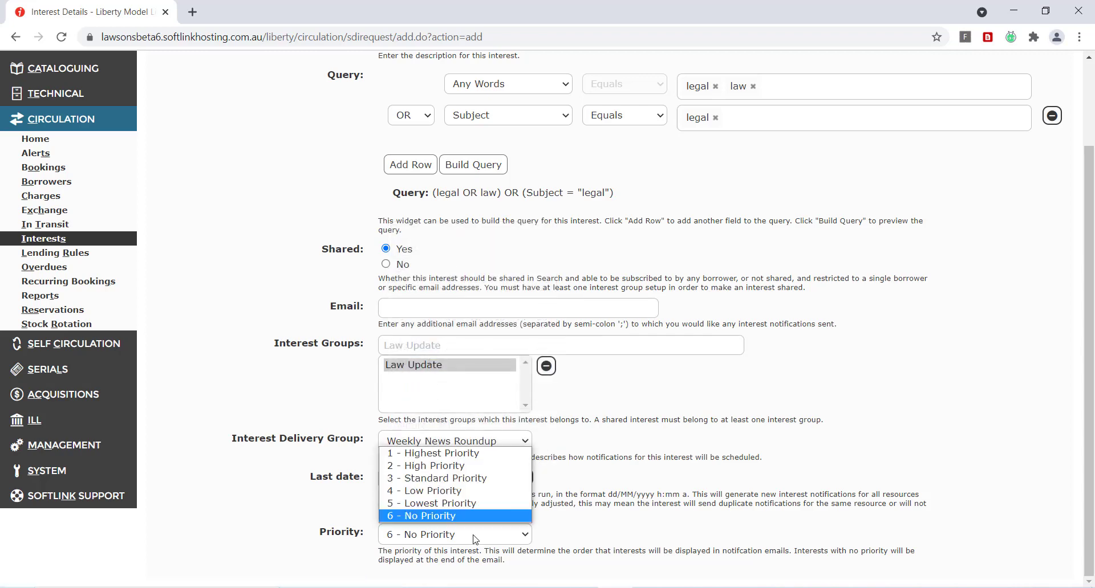
pyautogui.click(468, 453)
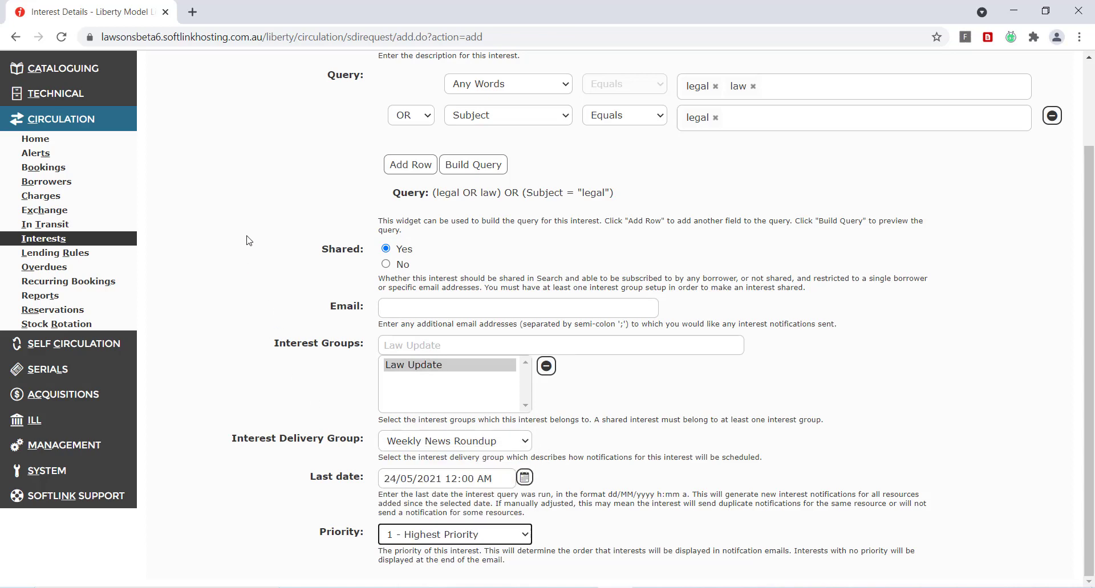
pyautogui.scroll(2, 246, 239)
pyautogui.click(160, 111)
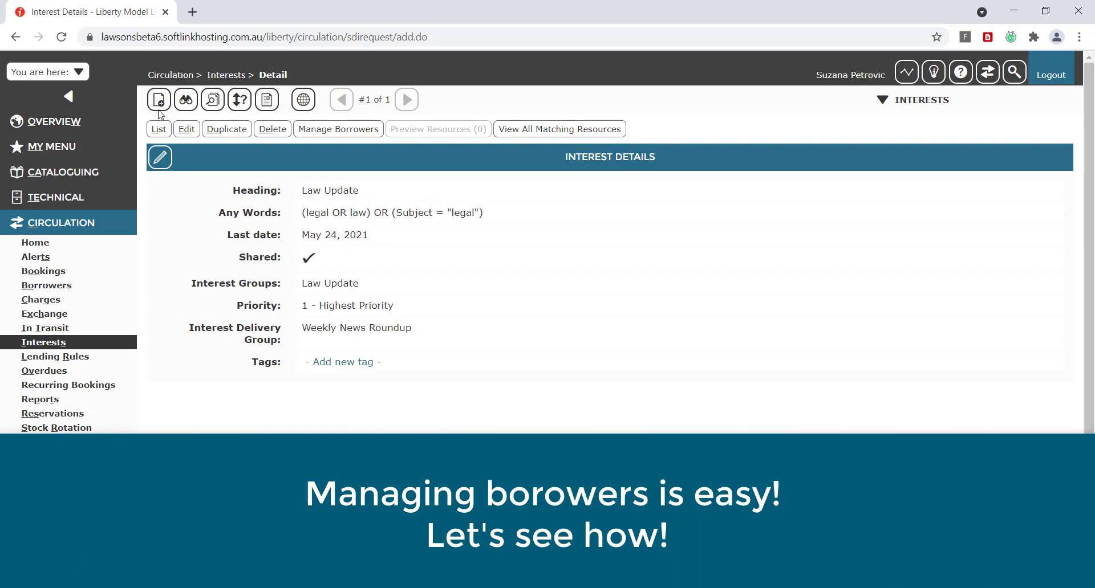
# - Open the details of the BMJ : British medical journal interest from the interests list
pyautogui.click(38, 344)
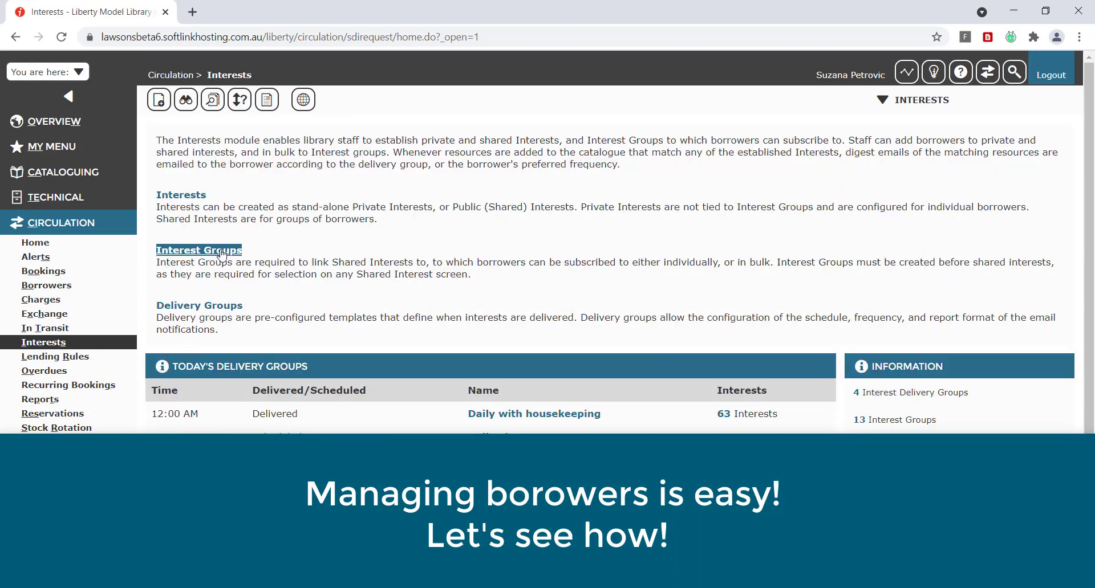
pyautogui.click(193, 197)
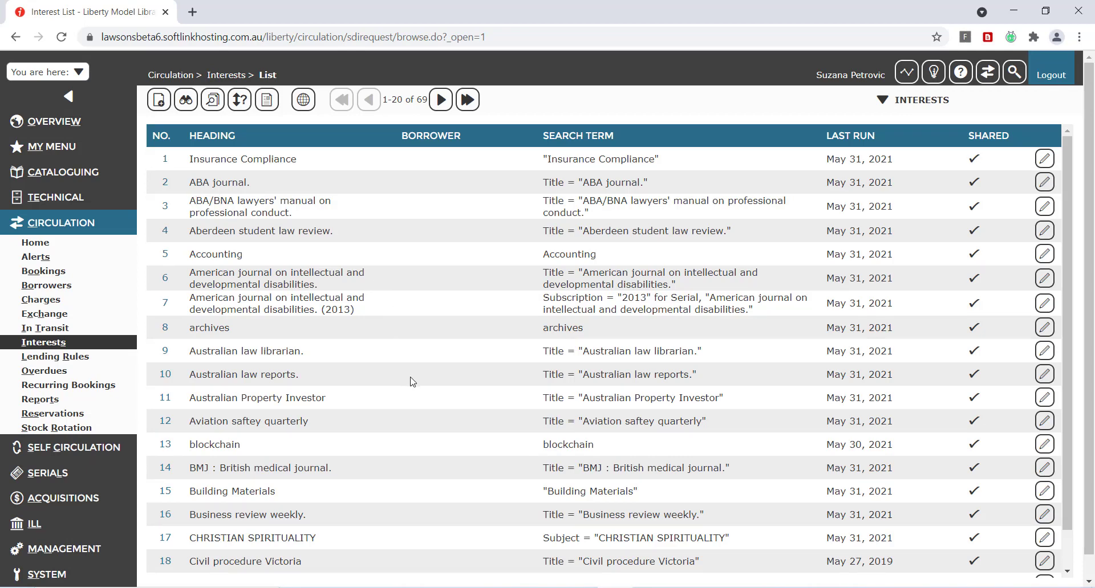
pyautogui.click(166, 467)
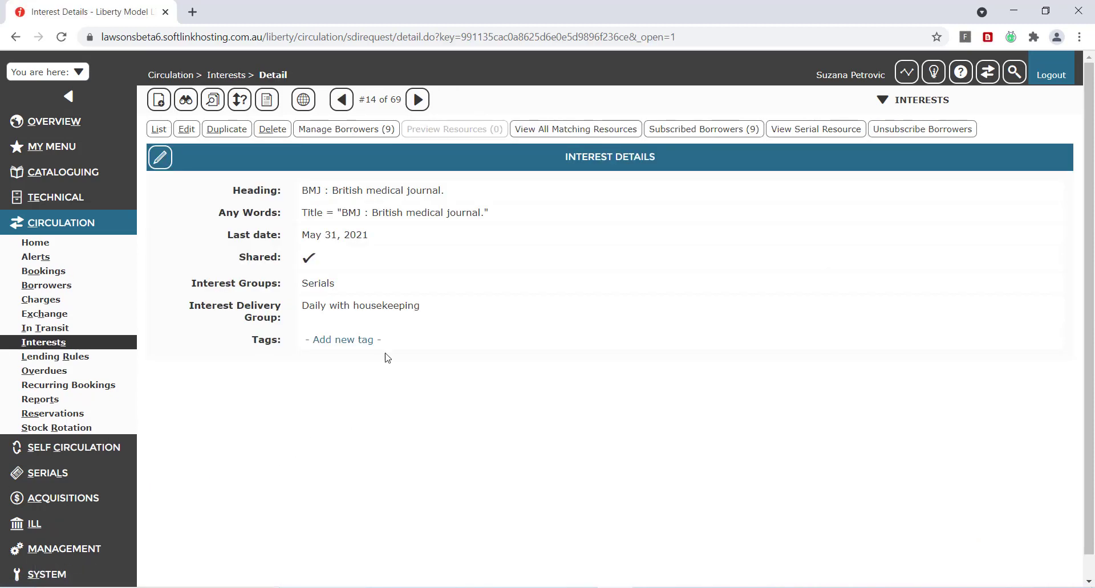
# - Open borrower management for the BMJ interest and mark the first two listed borrowers for removal
pyautogui.click(335, 129)
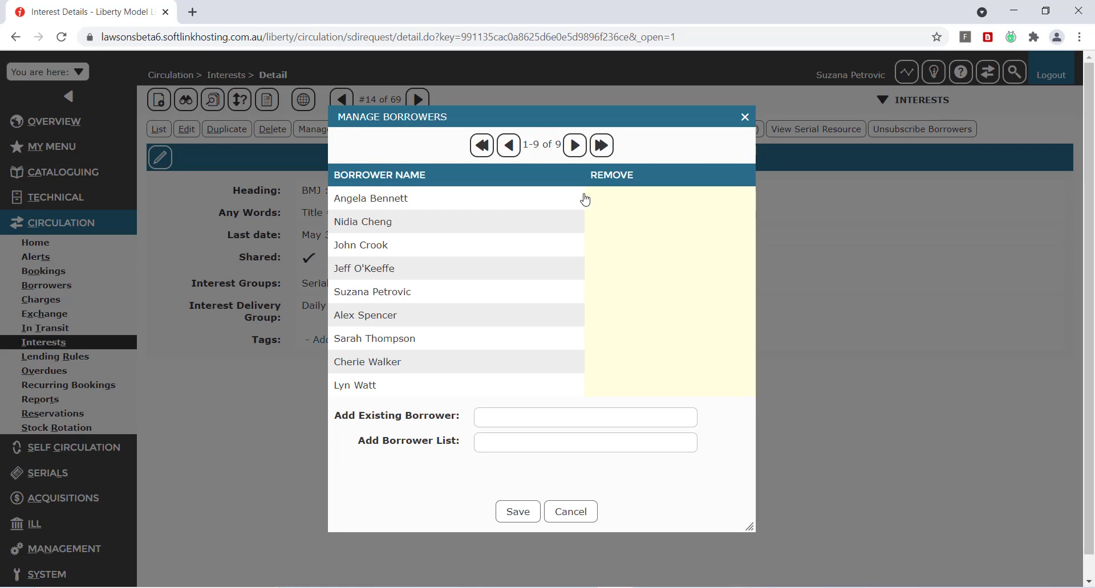
pyautogui.click(648, 203)
pyautogui.click(649, 227)
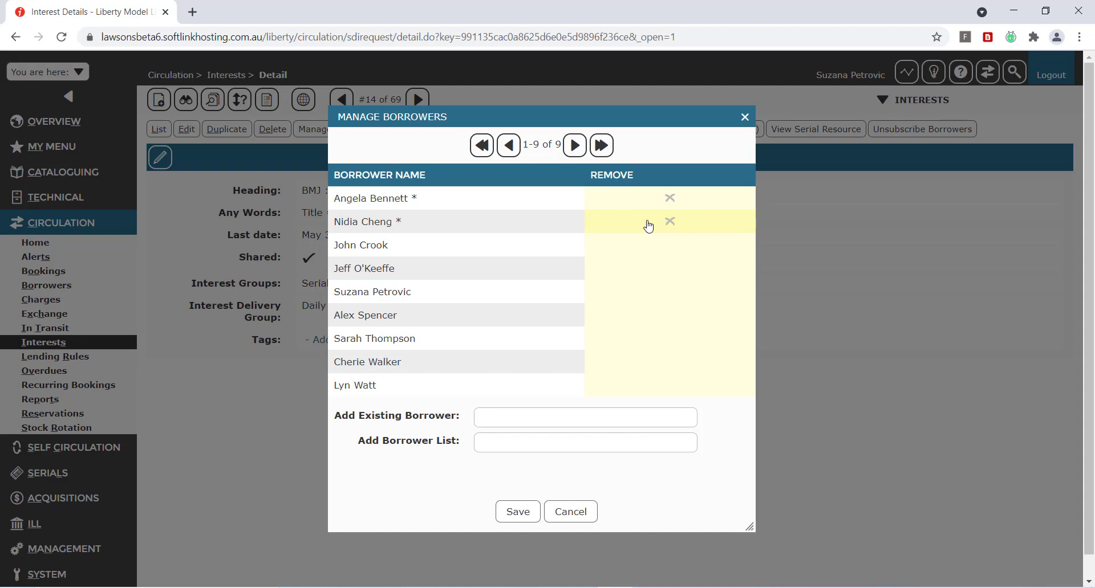
# - Add two existing borrowers by searching their first names, and save the borrower changes
pyautogui.click(552, 414)
pyautogui.write('suzana')
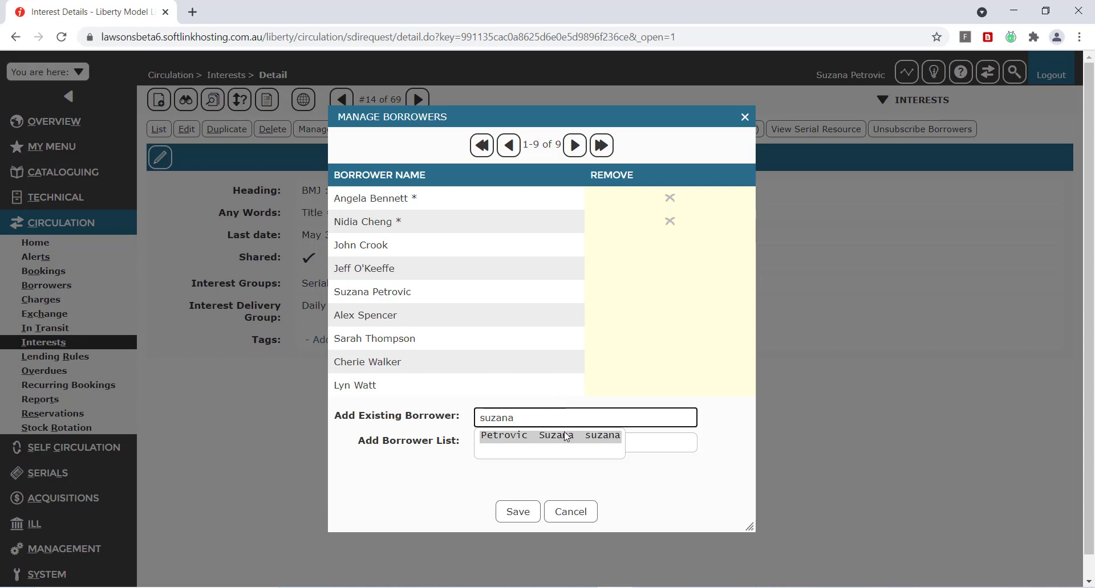
pyautogui.click(568, 437)
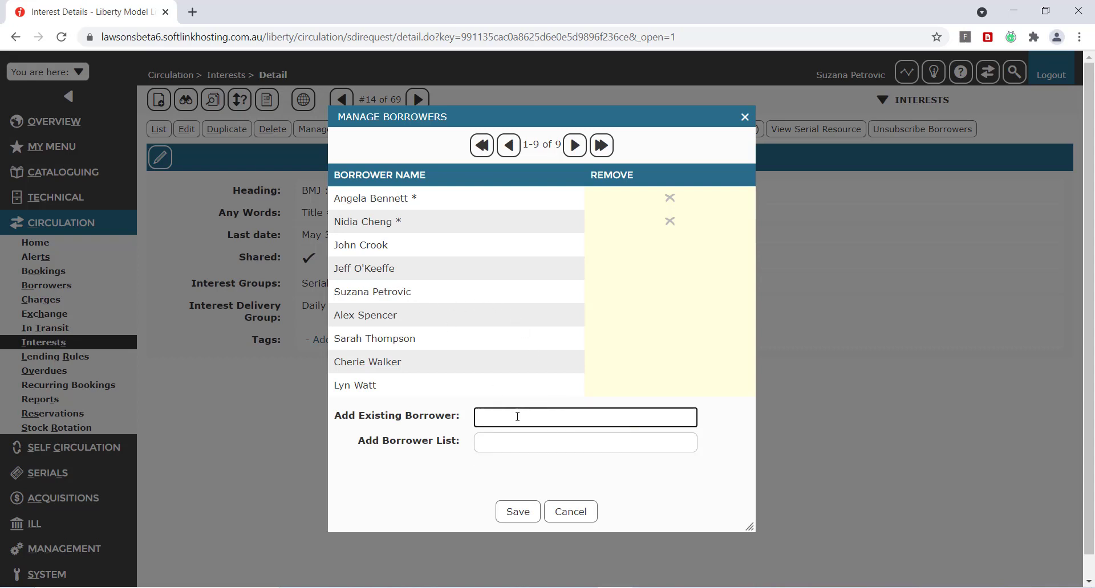
pyautogui.write('kitty')
pyautogui.click(533, 440)
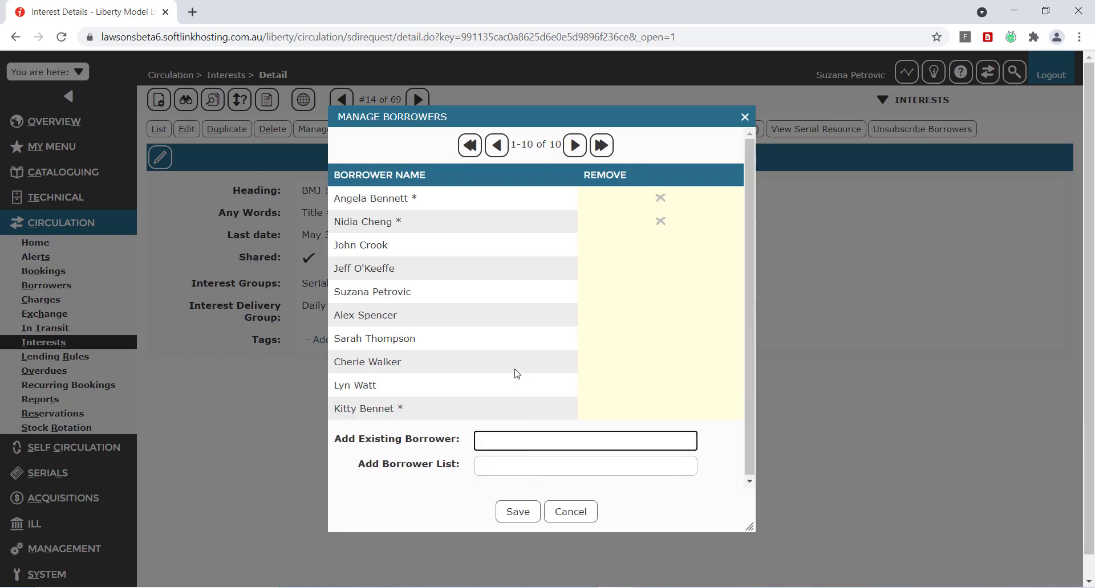
pyautogui.click(523, 519)
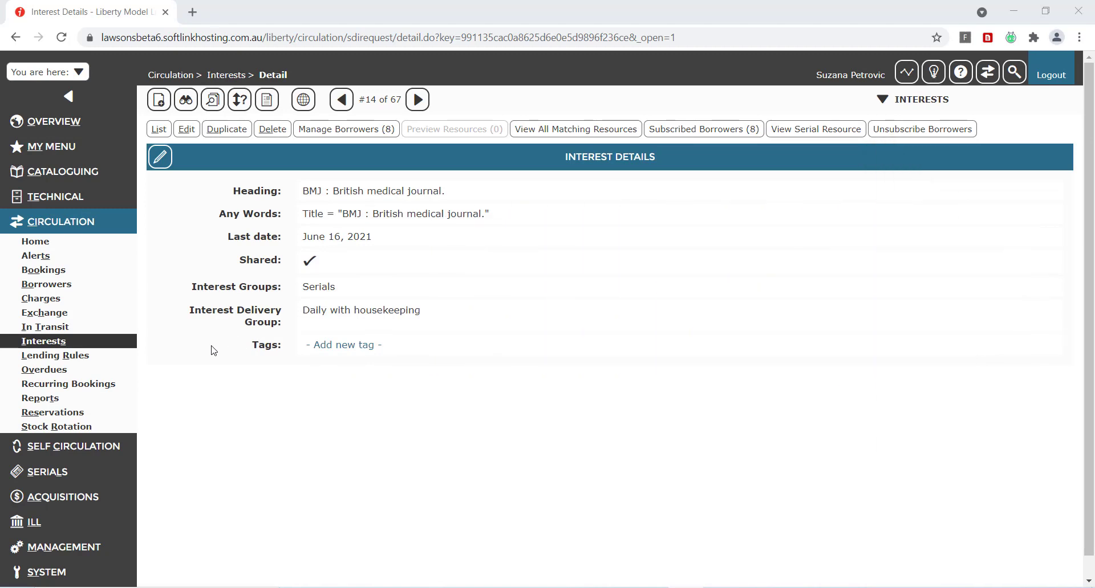
# - Open the Interest Statistics report from the circulation reports
pyautogui.click(40, 401)
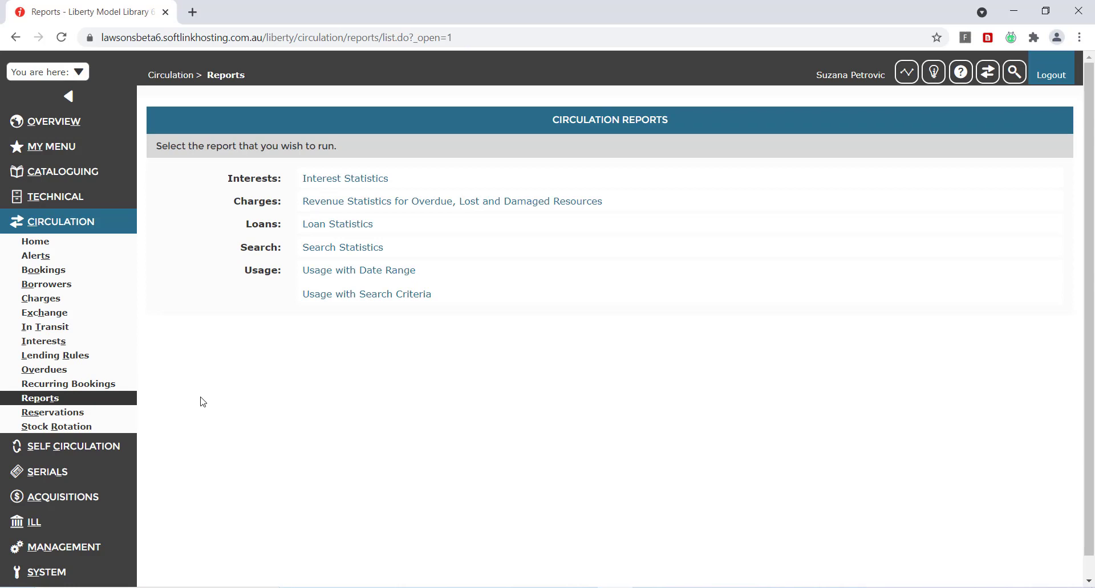
pyautogui.click(335, 184)
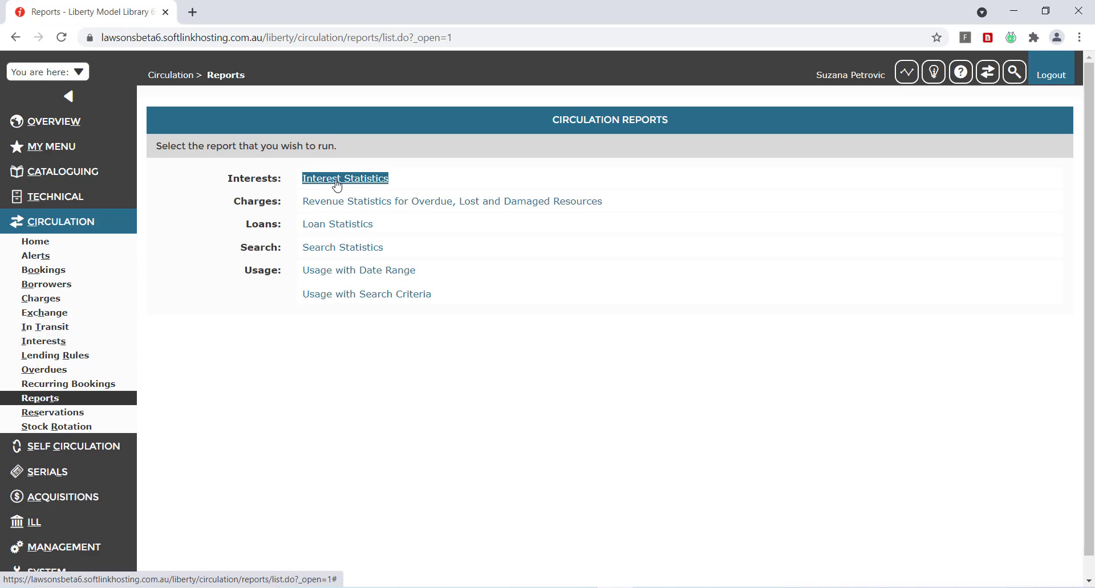
pyautogui.click(337, 183)
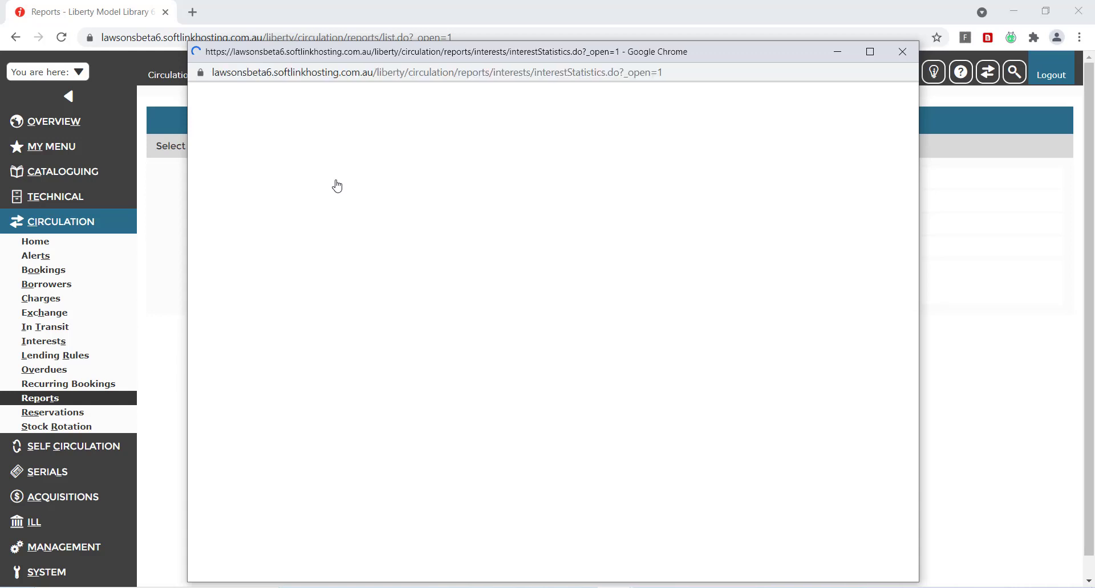
# - Run the Interest Notification Email Clicks report in Excel format with the start date 16/06/2020, and open the downloaded file
pyautogui.click(468, 162)
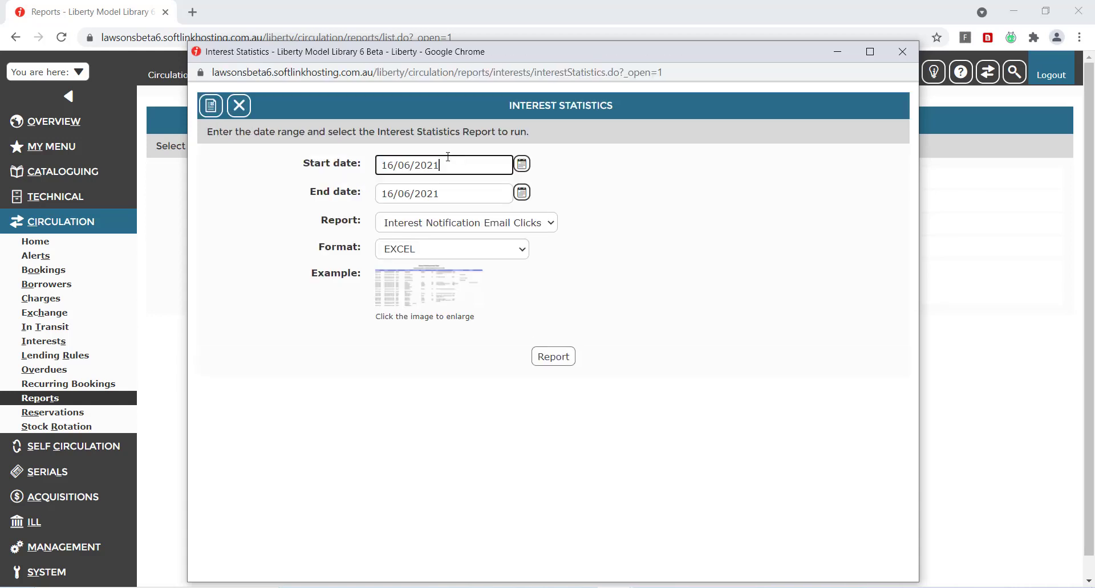
pyautogui.press('BackSpace')
pyautogui.write('0')
pyautogui.click(562, 359)
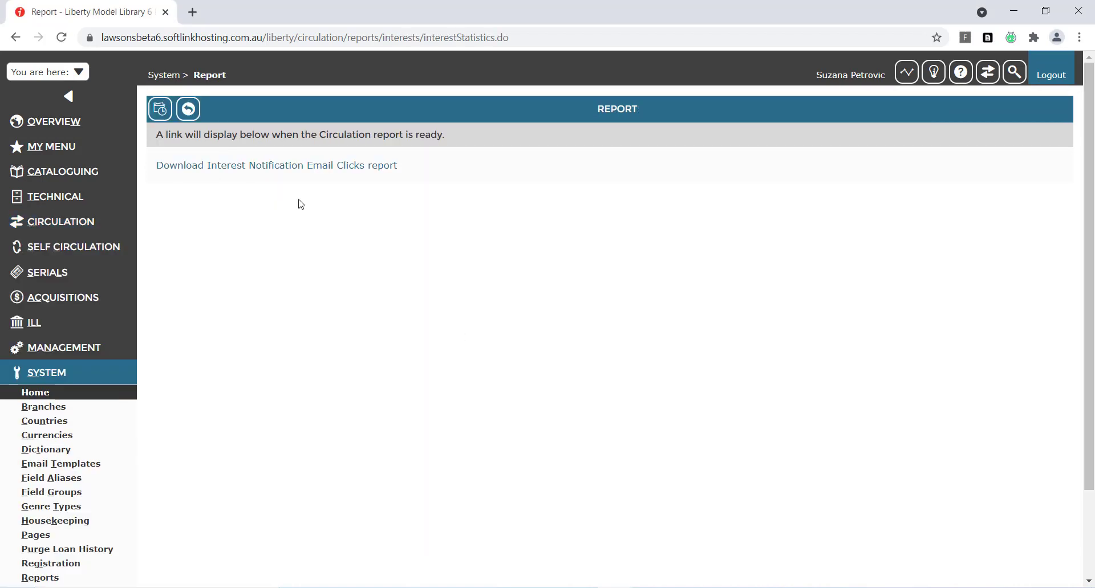
pyautogui.click(279, 166)
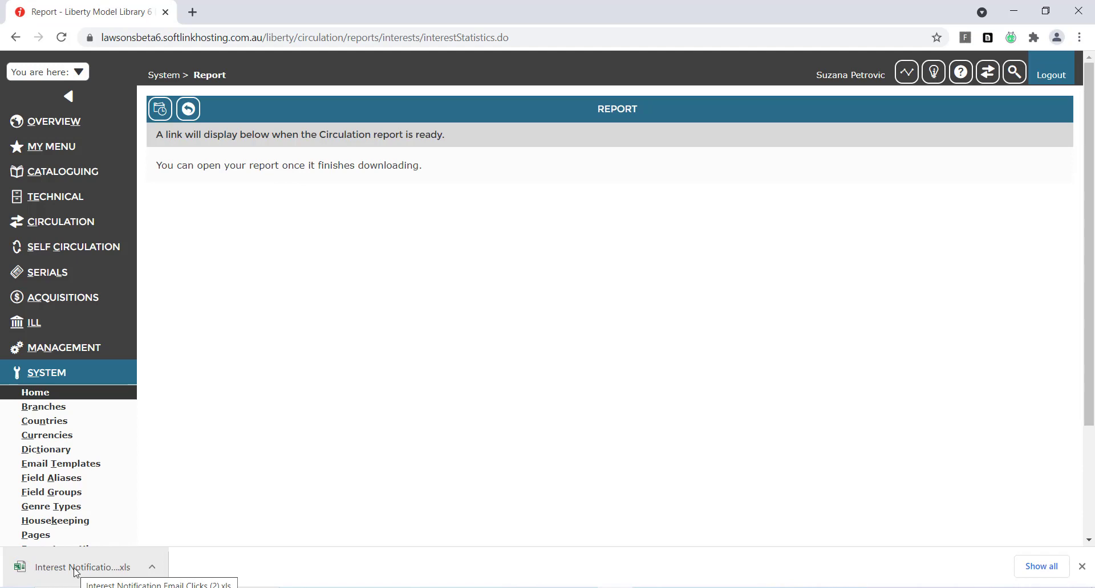
pyautogui.click(76, 573)
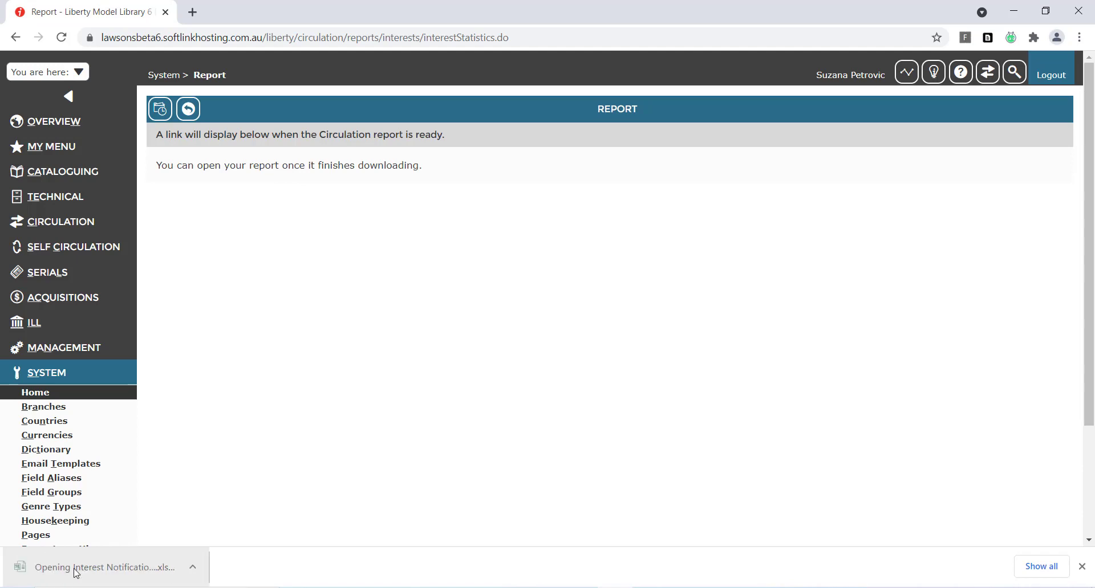